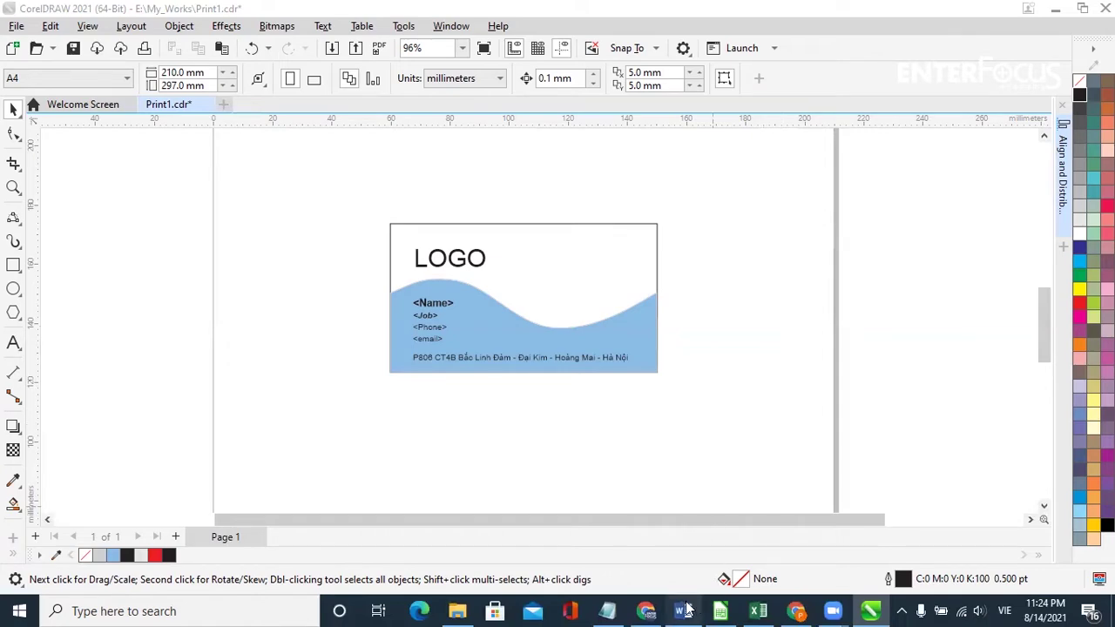
- Switch between CorelDRAW and Word to compare the business card's placeholders with the field count and field names in 4.rtf
{"action": "key", "text": "alt+Tab"}
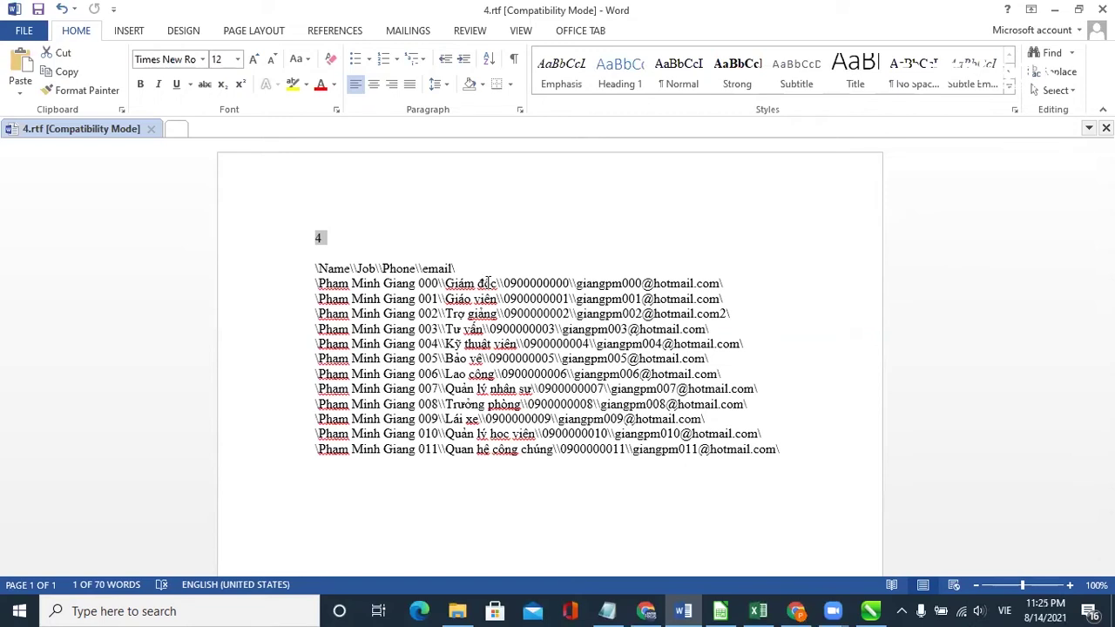
{"action": "left_click", "coordinate": [870, 611]}
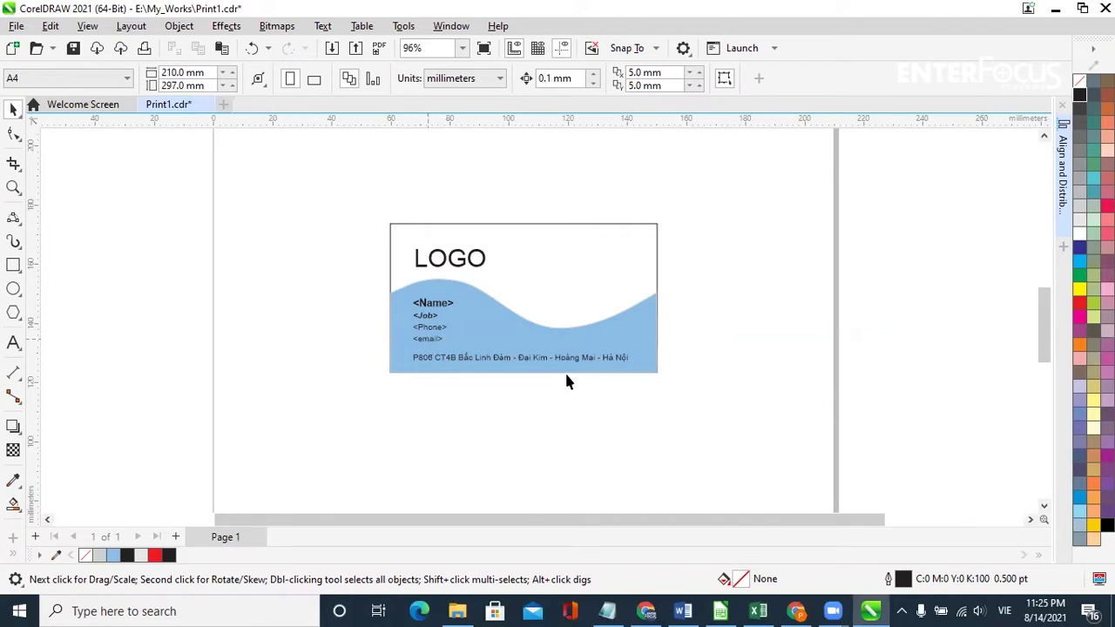
{"action": "left_click", "coordinate": [684, 610]}
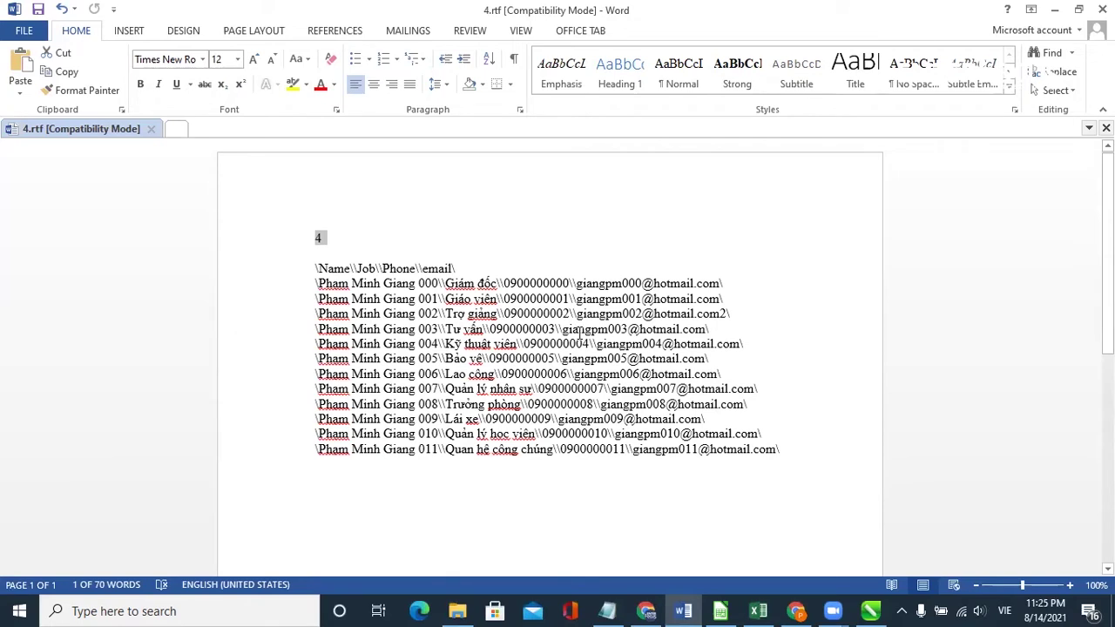
{"action": "left_click", "coordinate": [325, 241]}
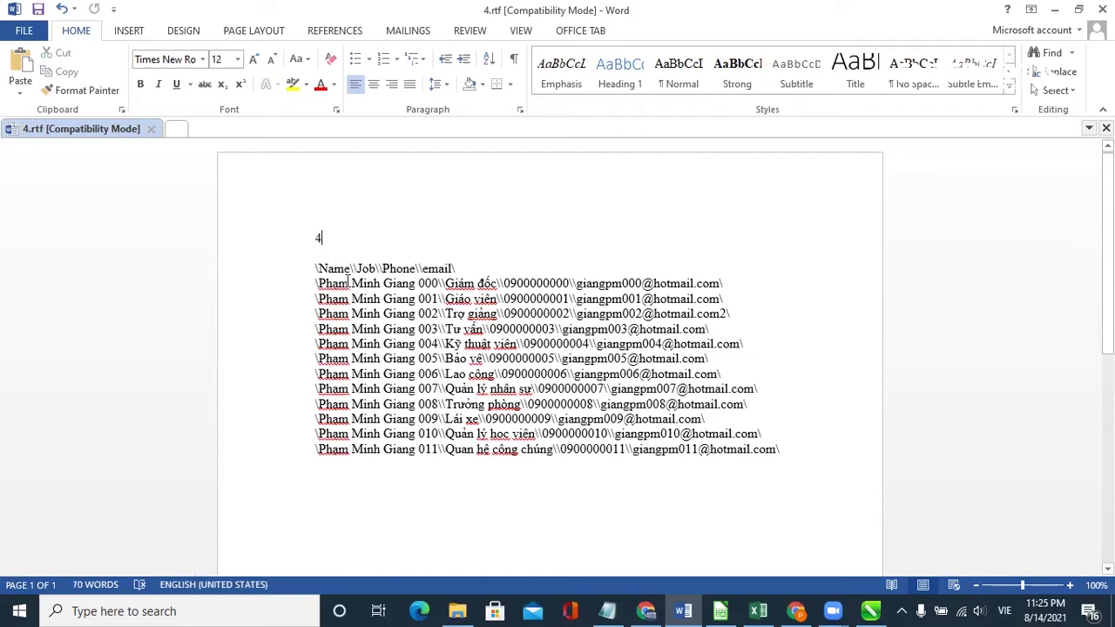
{"action": "left_click", "coordinate": [870, 611]}
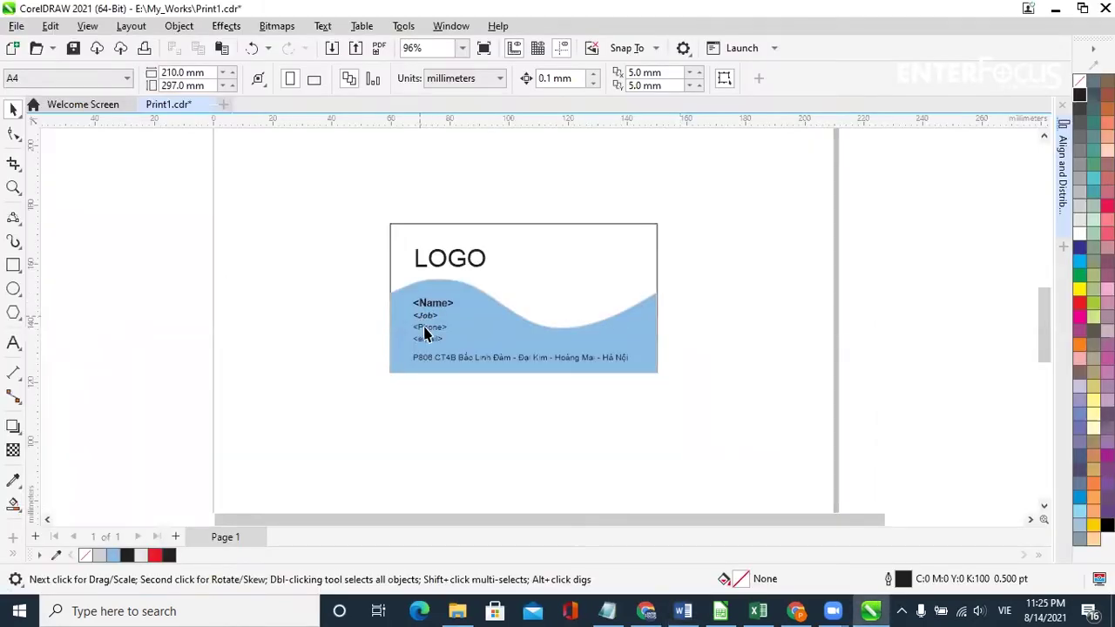
{"action": "left_click", "coordinate": [683, 610]}
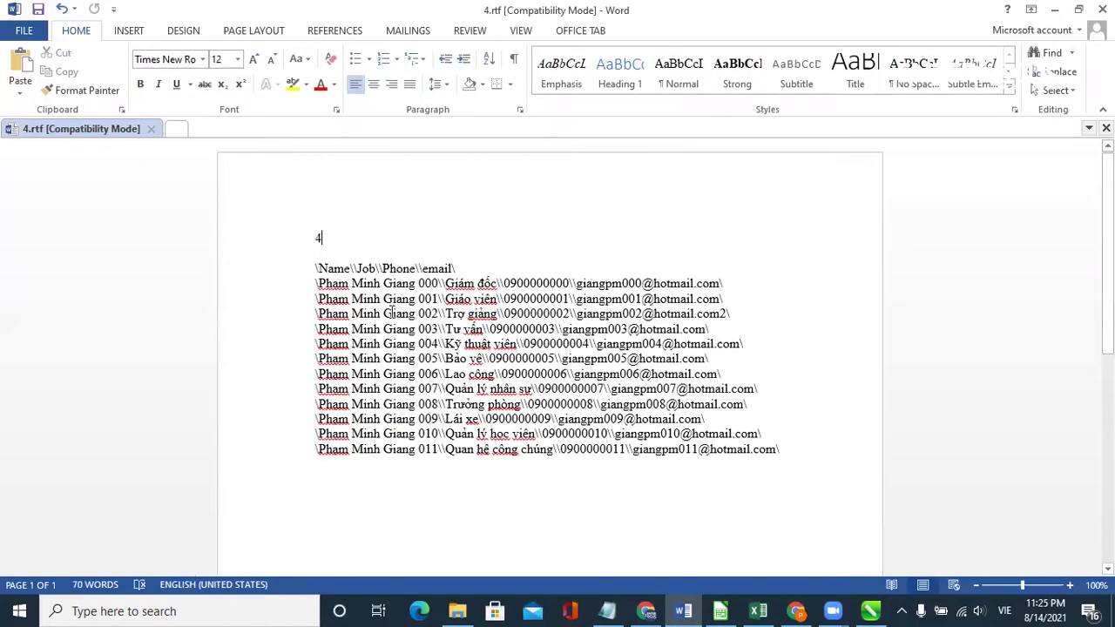
{"action": "double_click", "coordinate": [317, 239]}
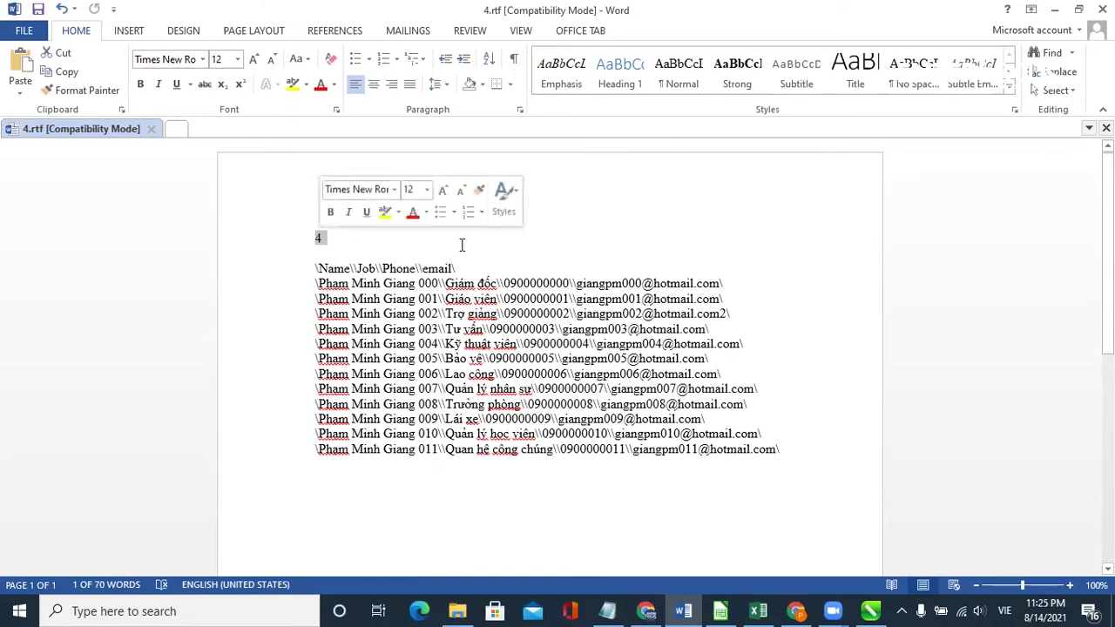
- Examine how backslashes delimit the Name, Job, Phone and email fields in the header line and the first data record
{"action": "left_click_drag", "start_coordinate": [316, 267], "coordinate": [474, 267]}
{"action": "left_click", "coordinate": [331, 271]}
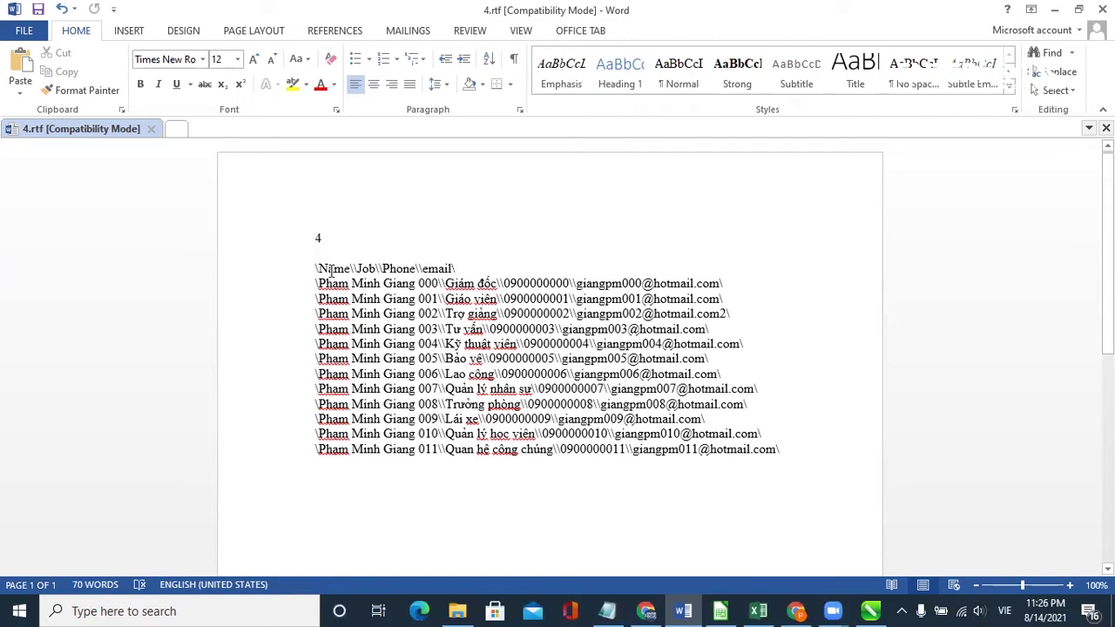
{"action": "key", "text": "End"}
{"action": "left_click", "coordinate": [314, 265]}
{"action": "left_click_drag", "start_coordinate": [318, 266], "coordinate": [353, 271]}
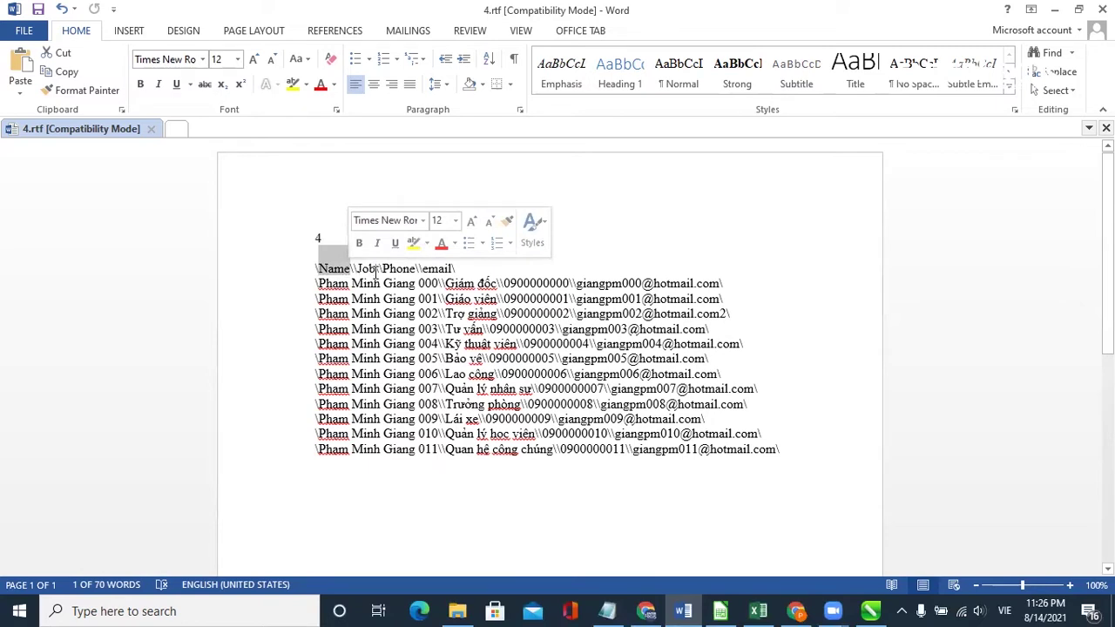
{"action": "left_click", "coordinate": [320, 272]}
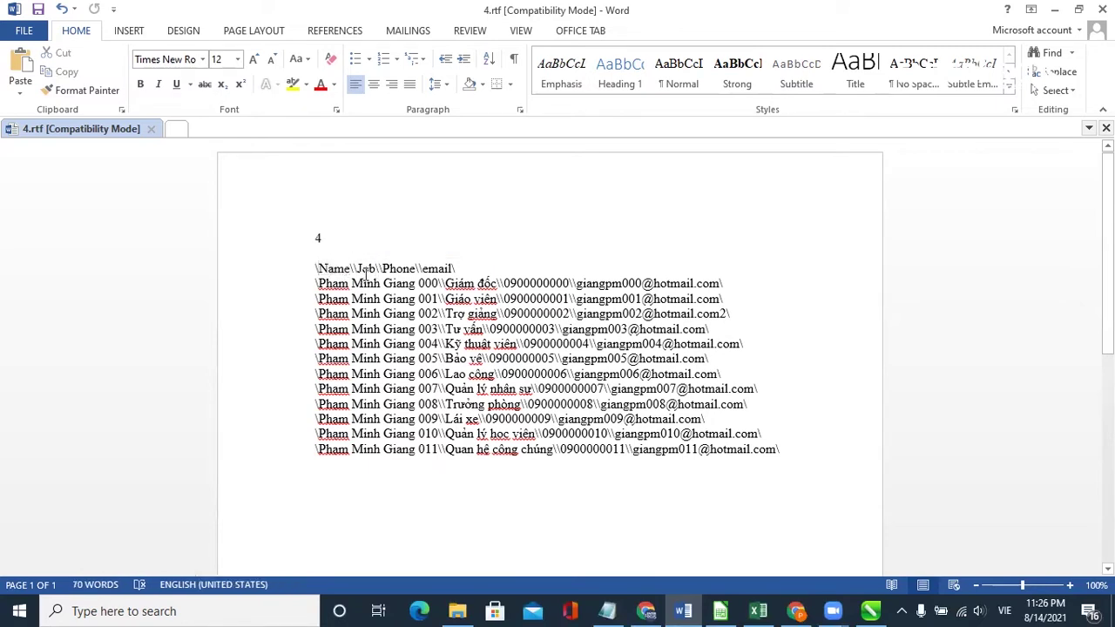
{"action": "double_click", "coordinate": [364, 266]}
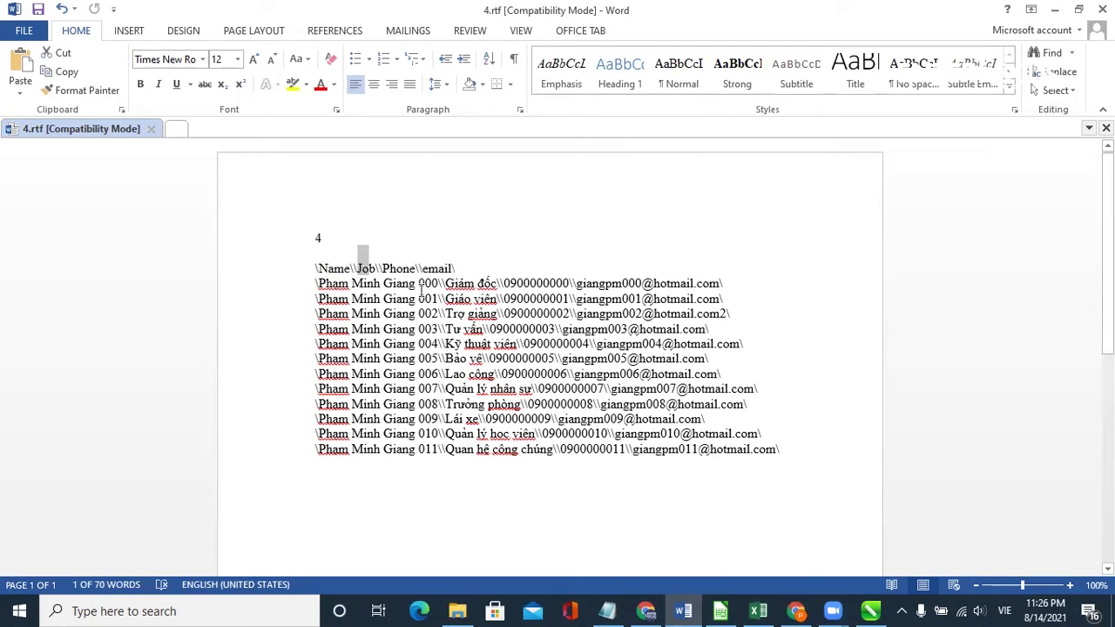
{"action": "left_click_drag", "start_coordinate": [318, 283], "coordinate": [569, 285]}
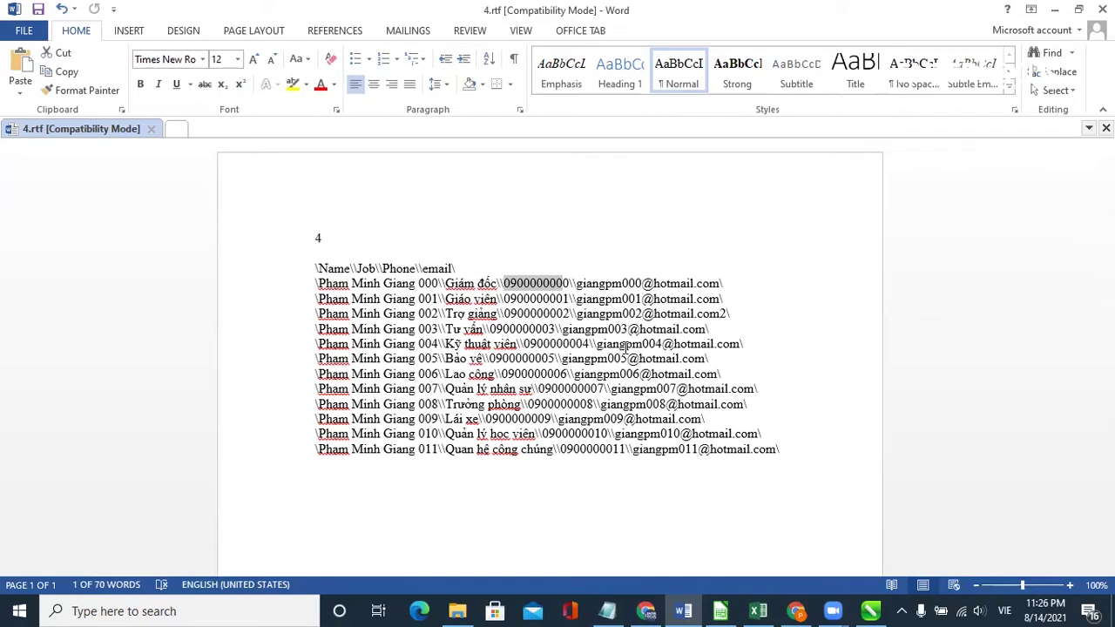
- Check the file name and Rich Text Format type offered when saving a copy of the document to Test_Print_Merge
{"action": "left_click", "coordinate": [30, 36]}
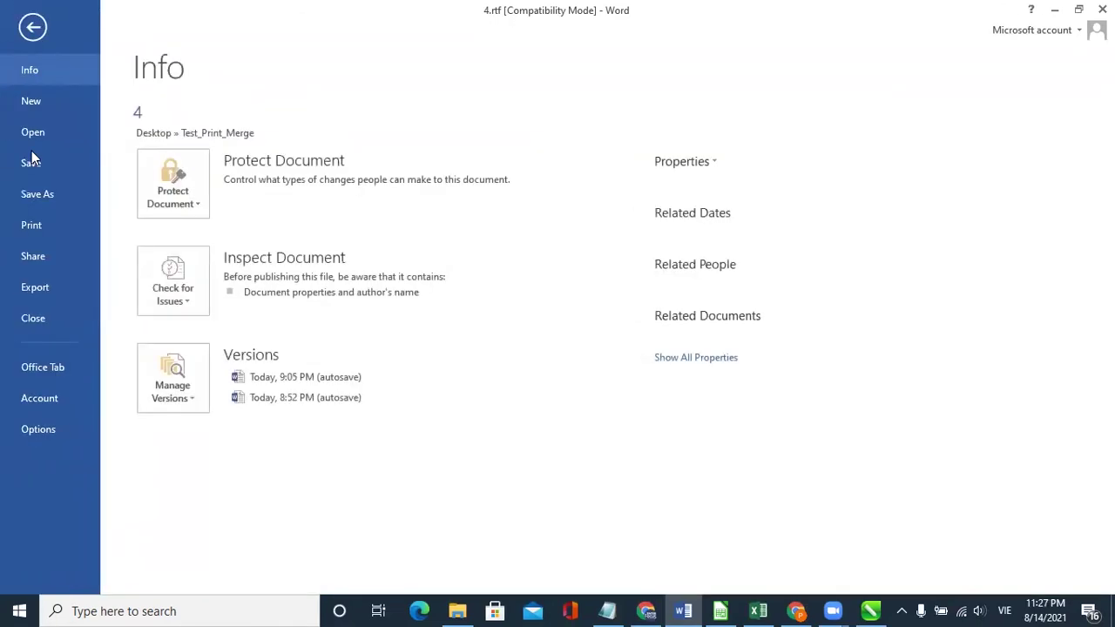
{"action": "left_click", "coordinate": [48, 196]}
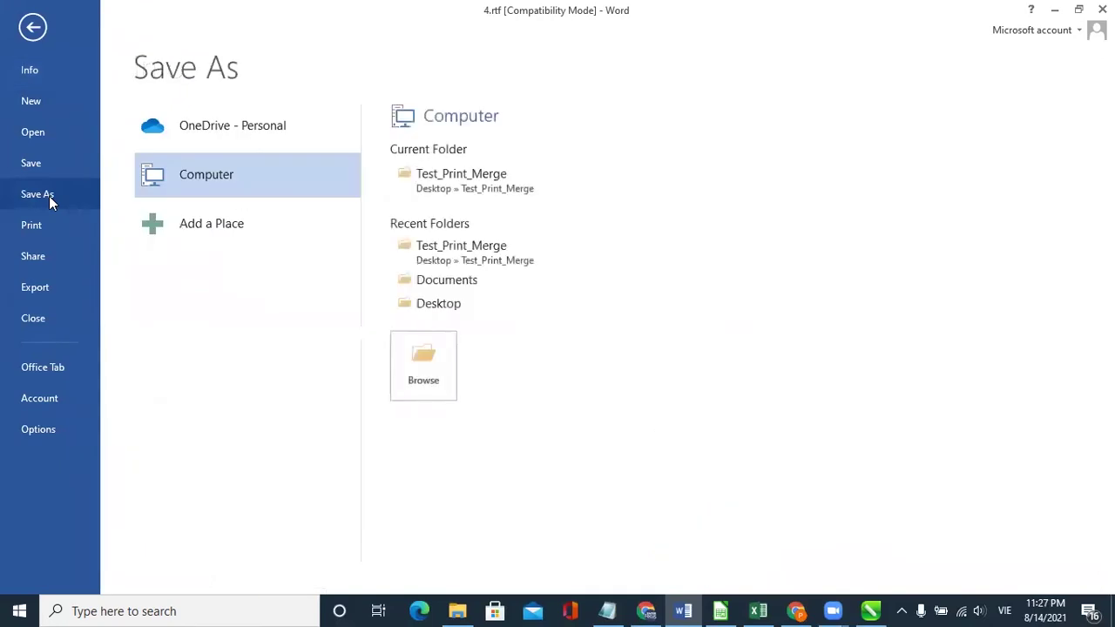
{"action": "left_click", "coordinate": [467, 179]}
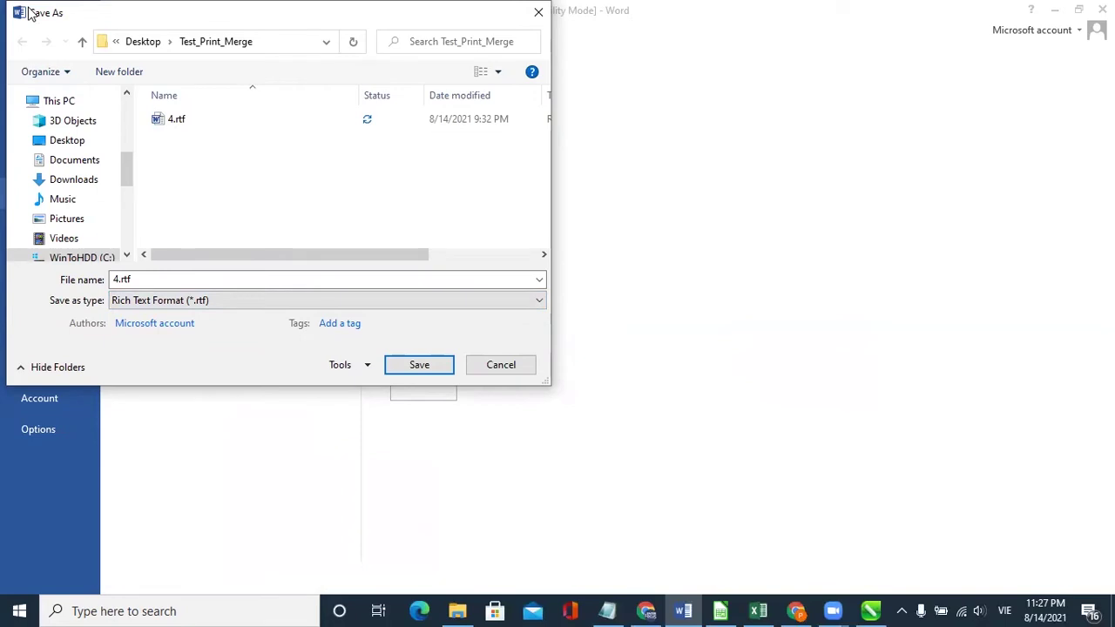
{"action": "left_click", "coordinate": [496, 364]}
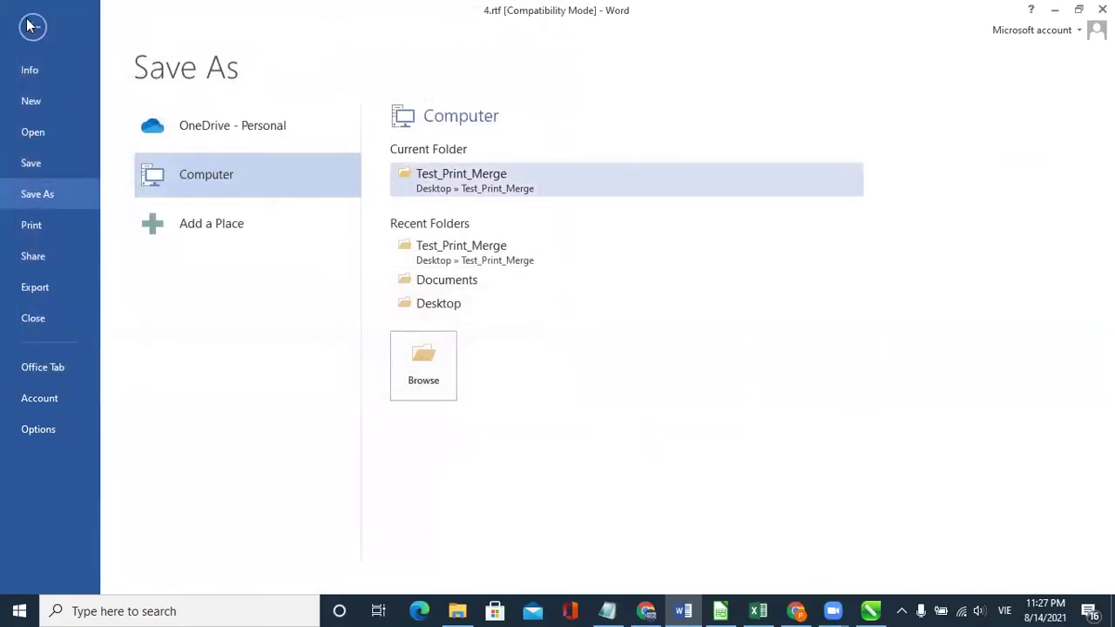
{"action": "left_click", "coordinate": [32, 26]}
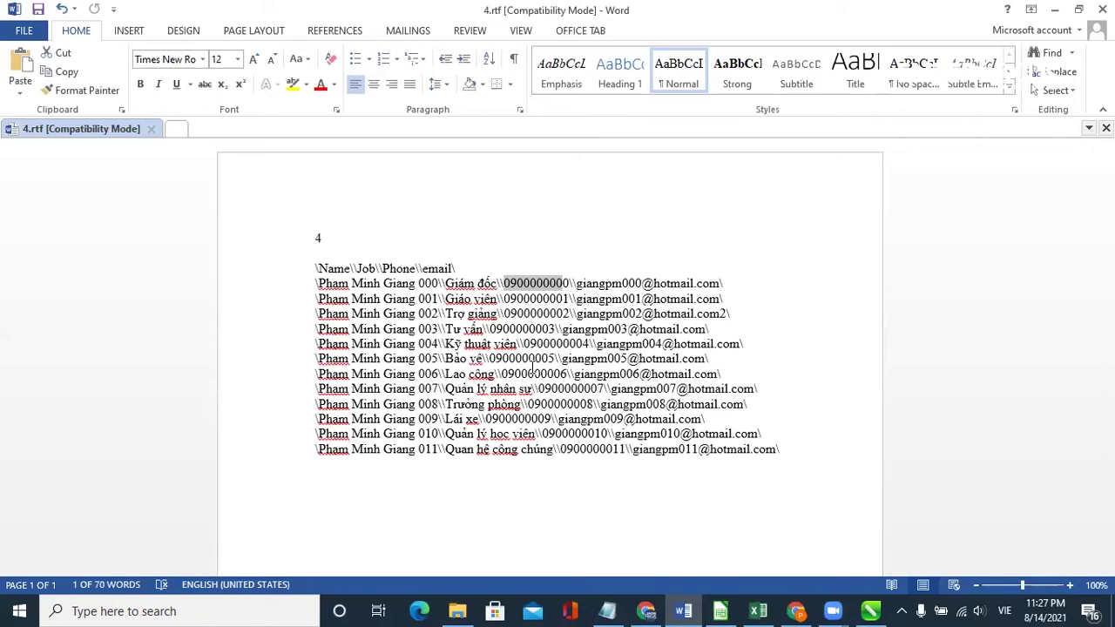
- Copy the document's entire merge data text from Word into a new Notepad file
{"action": "left_click_drag", "start_coordinate": [315, 237], "coordinate": [793, 453]}
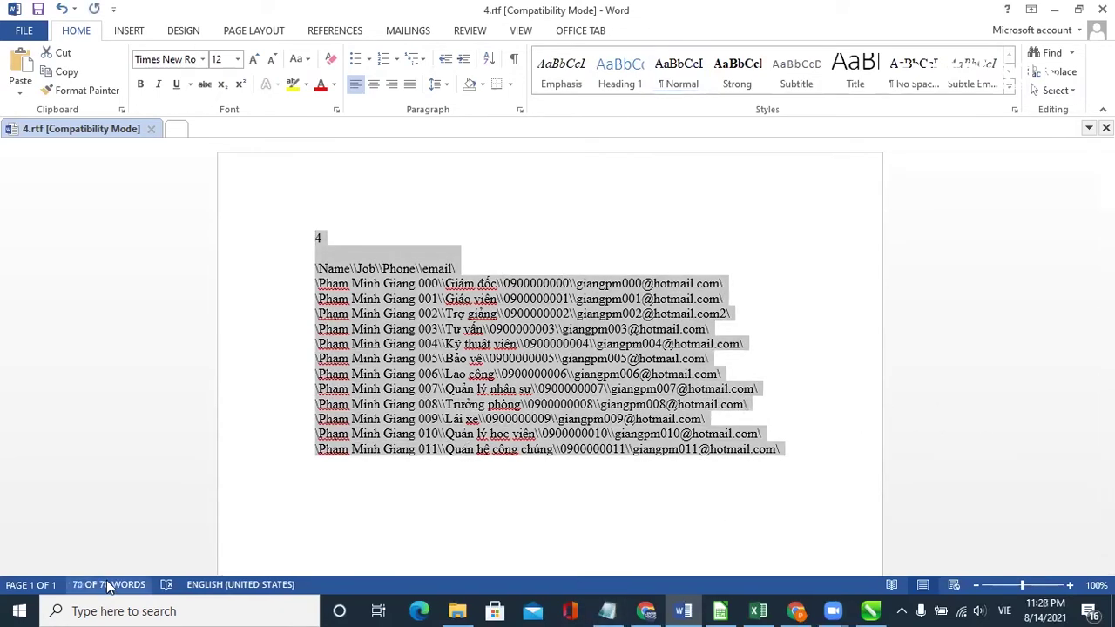
{"action": "left_click", "coordinate": [19, 610]}
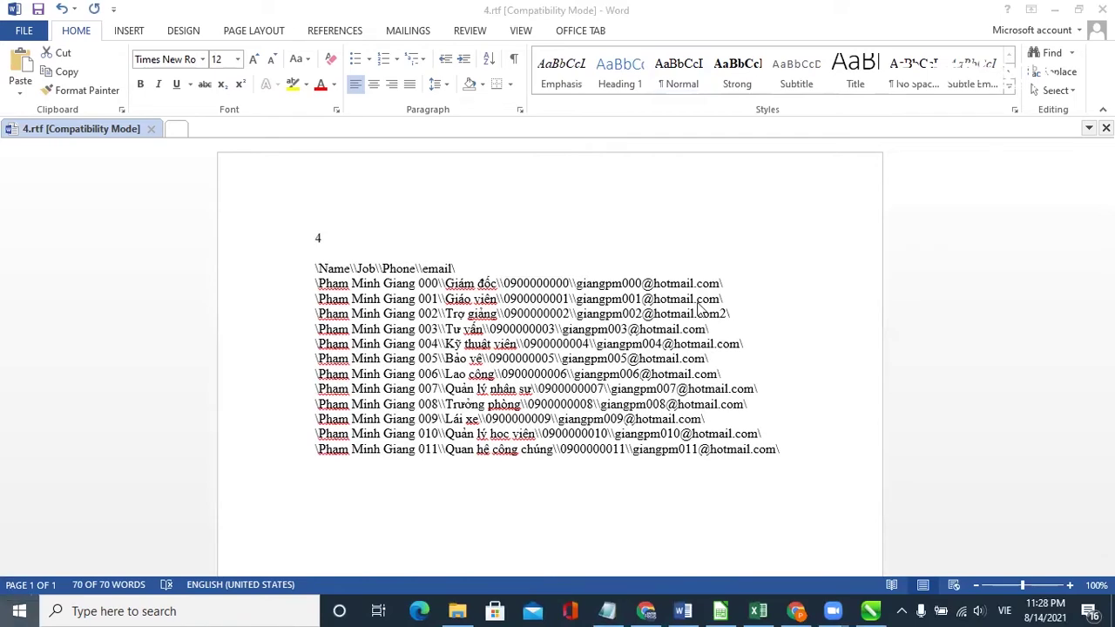
{"action": "key", "text": "Escape"}
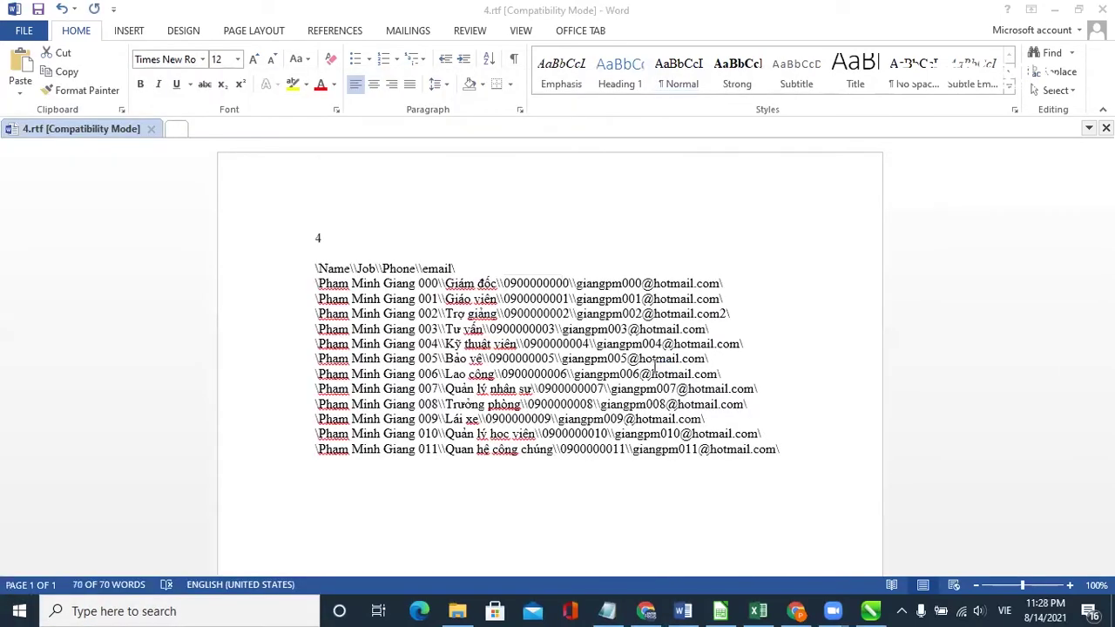
{"action": "key", "text": "ctrl+v"}
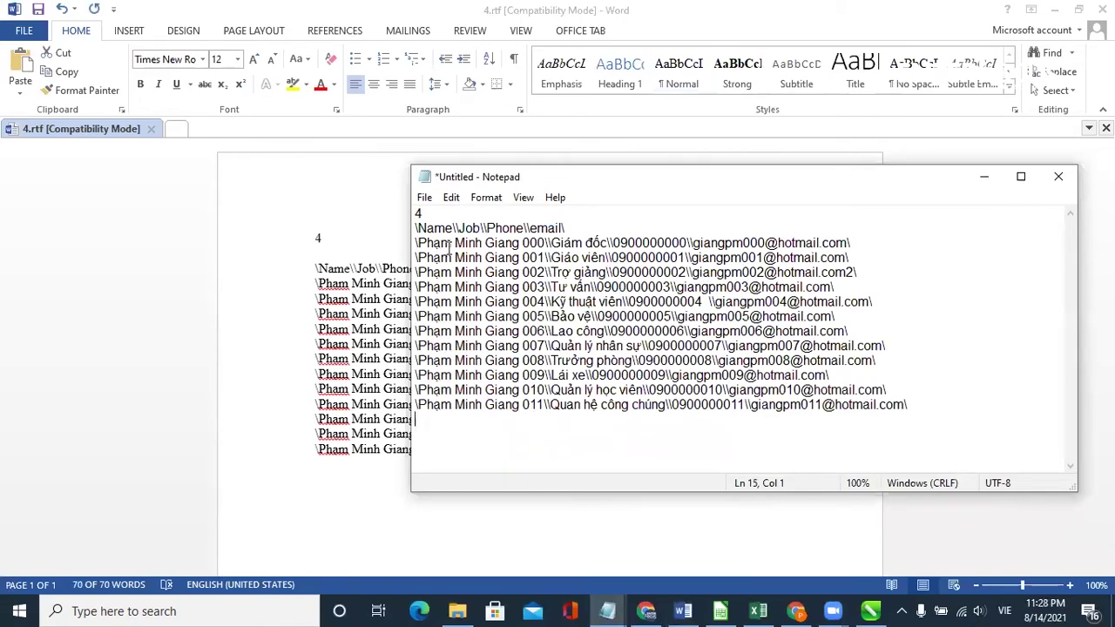
- Save the Notepad file as 1.txt in the Test_Print_Merge folder
{"action": "left_click", "coordinate": [424, 199]}
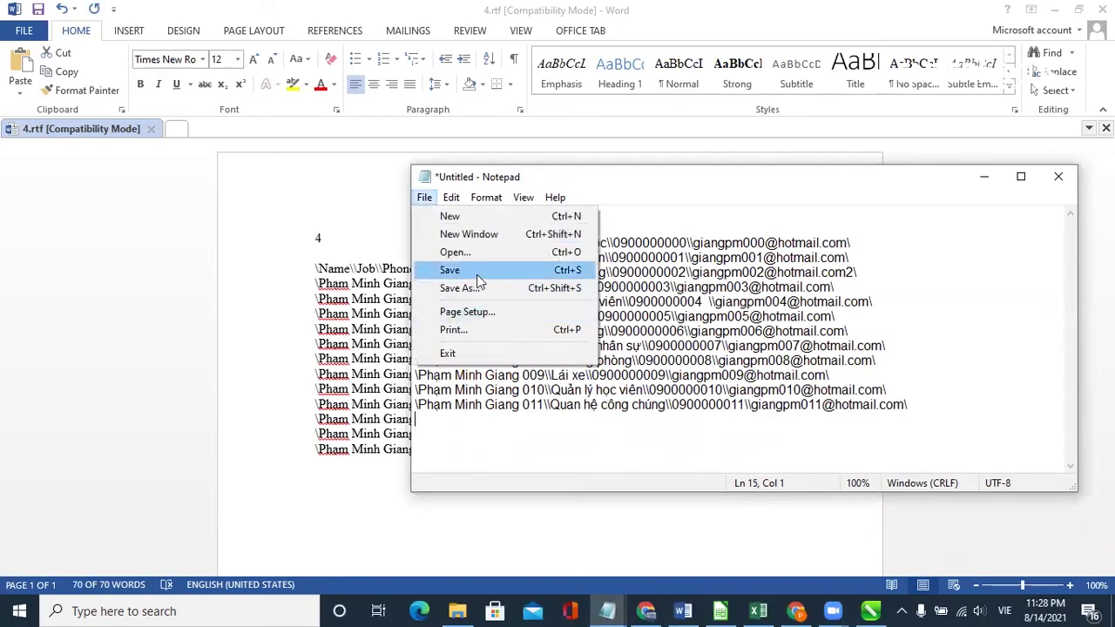
{"action": "left_click", "coordinate": [427, 273]}
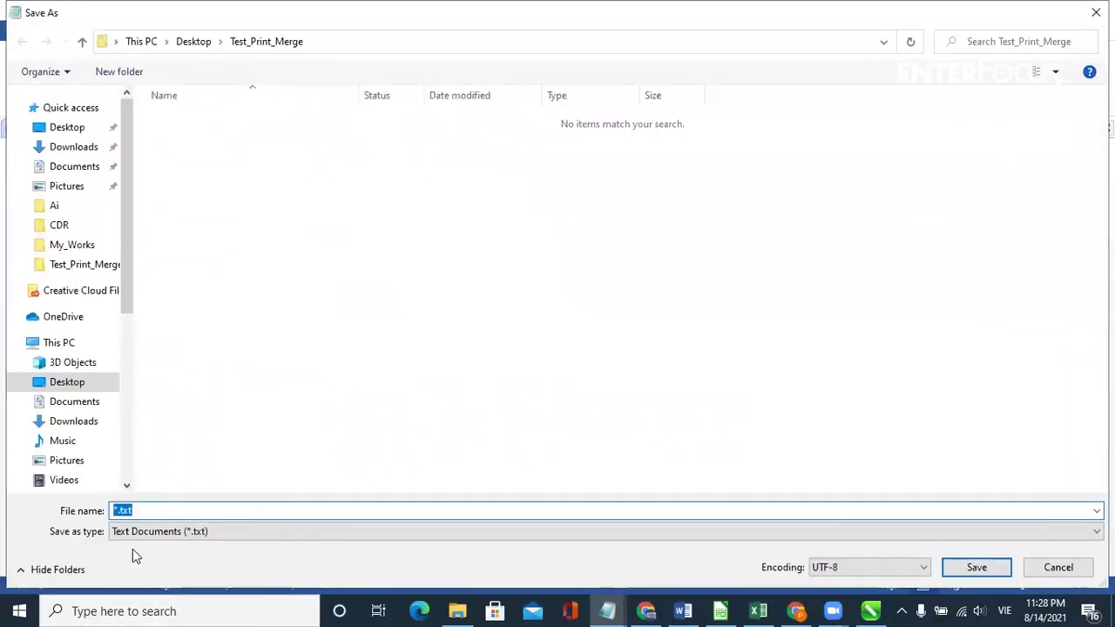
{"action": "key", "text": "BackSpace"}
{"action": "type", "text": "1"}
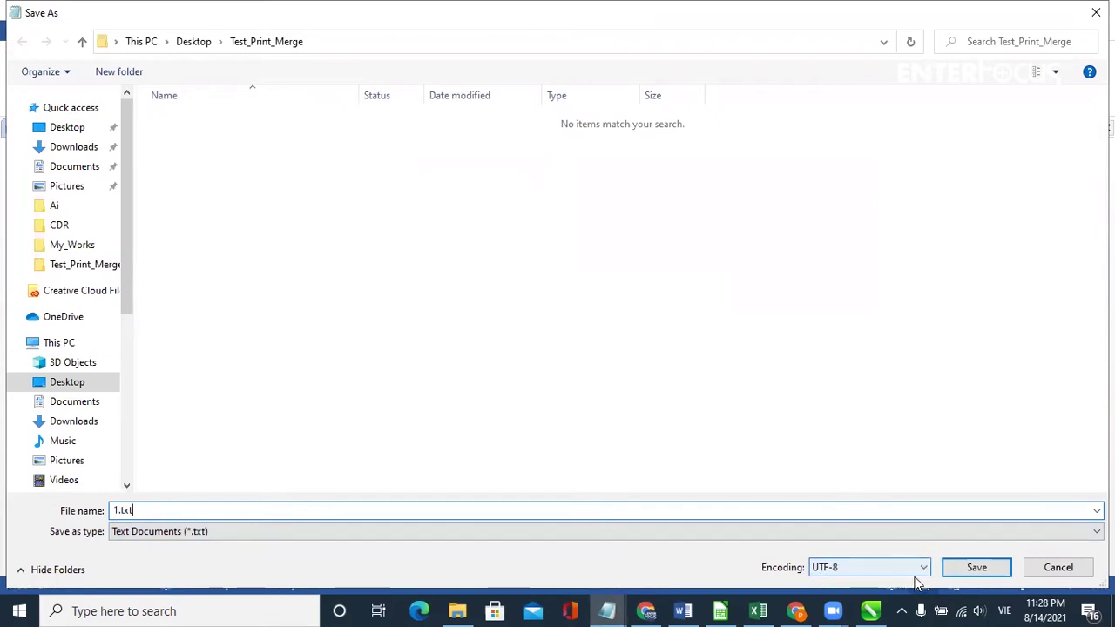
{"action": "left_click", "coordinate": [975, 570]}
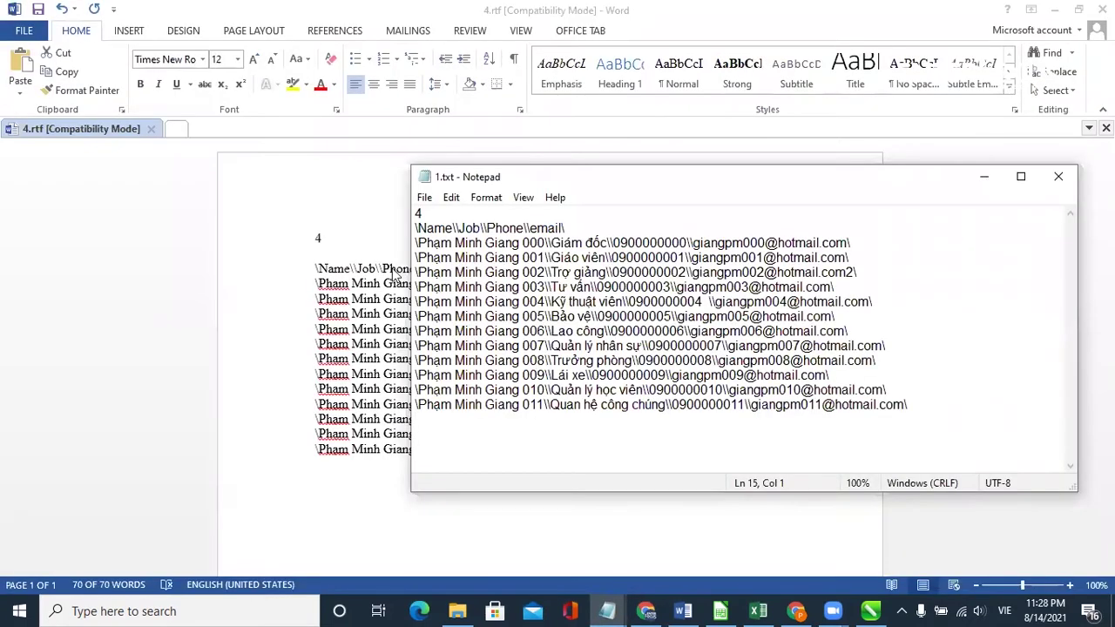
- Save a copy of the Notepad file as 1.rtf in Test_Print_Merge with the All Files type, and close Notepad
{"action": "left_click", "coordinate": [424, 197]}
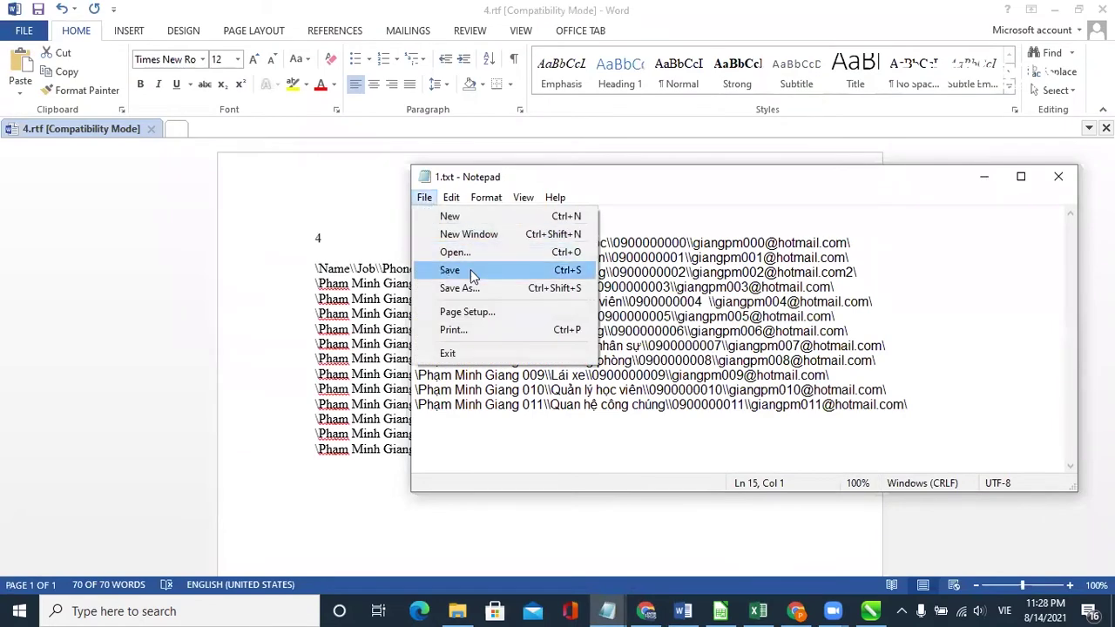
{"action": "left_click", "coordinate": [423, 287]}
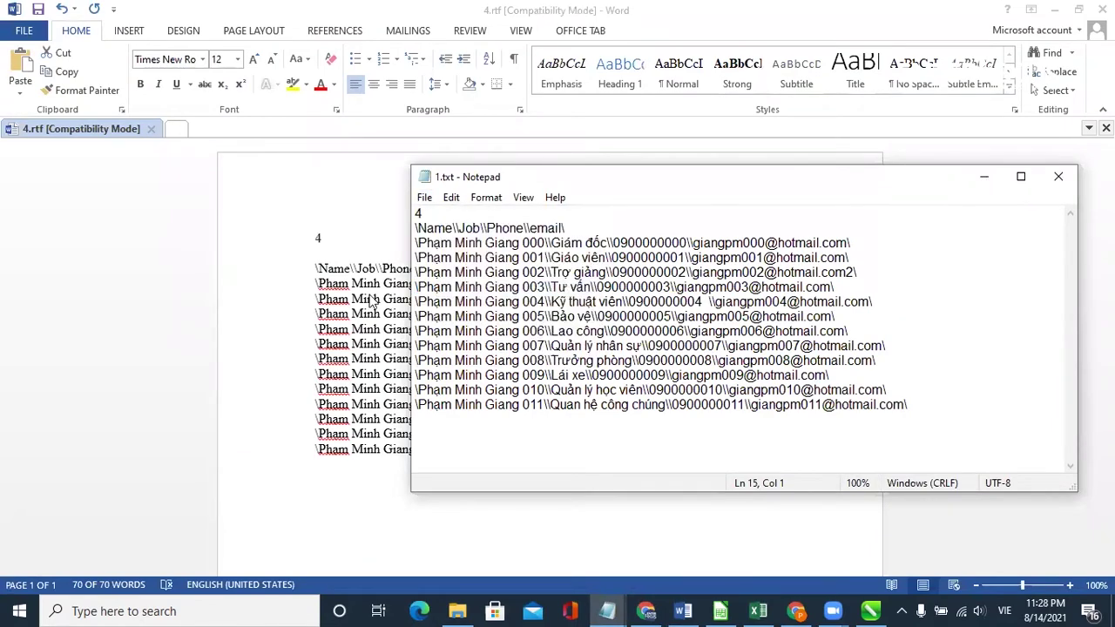
{"action": "left_click", "coordinate": [370, 370]}
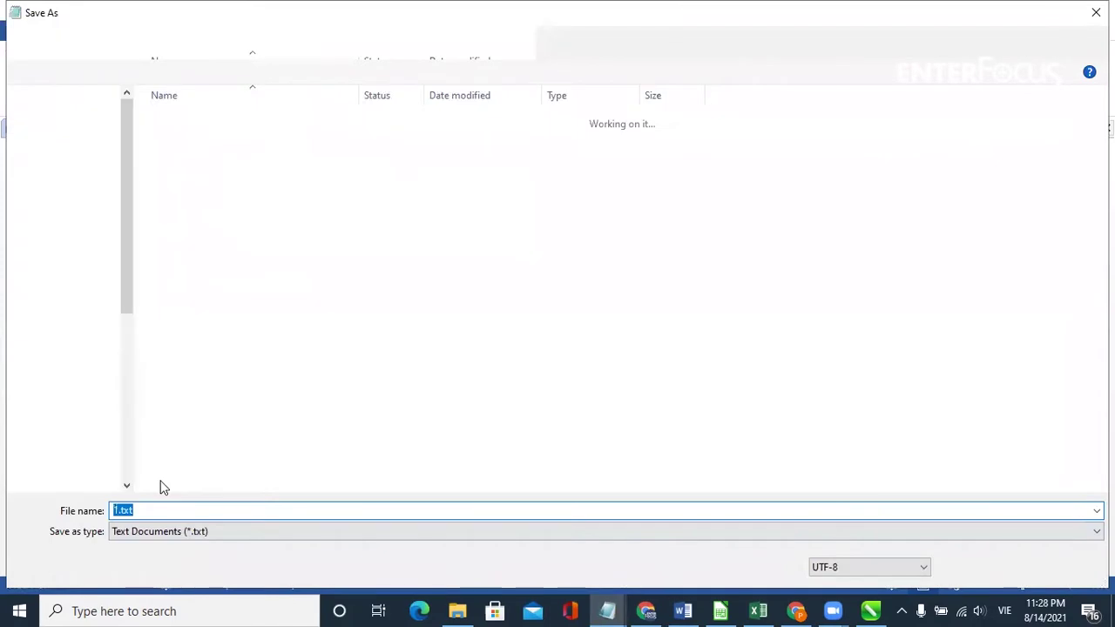
{"action": "left_click", "coordinate": [142, 510]}
{"action": "key", "text": "BackSpace"}
{"action": "key", "text": "BackSpace"}
{"action": "key", "text": "BackSpace"}
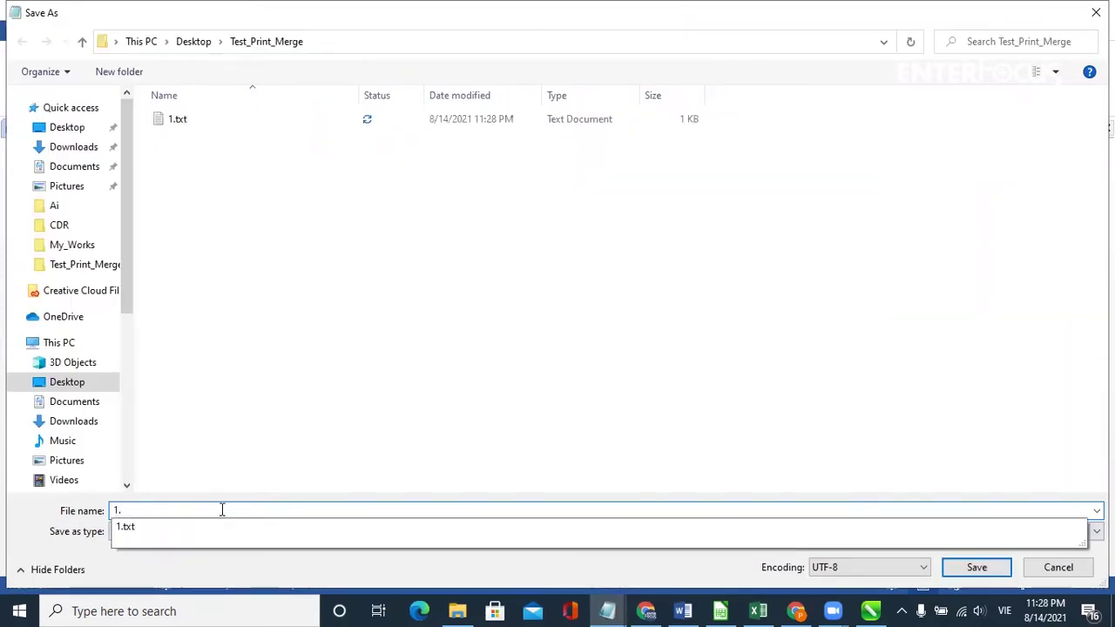
{"action": "type", "text": "rt"}
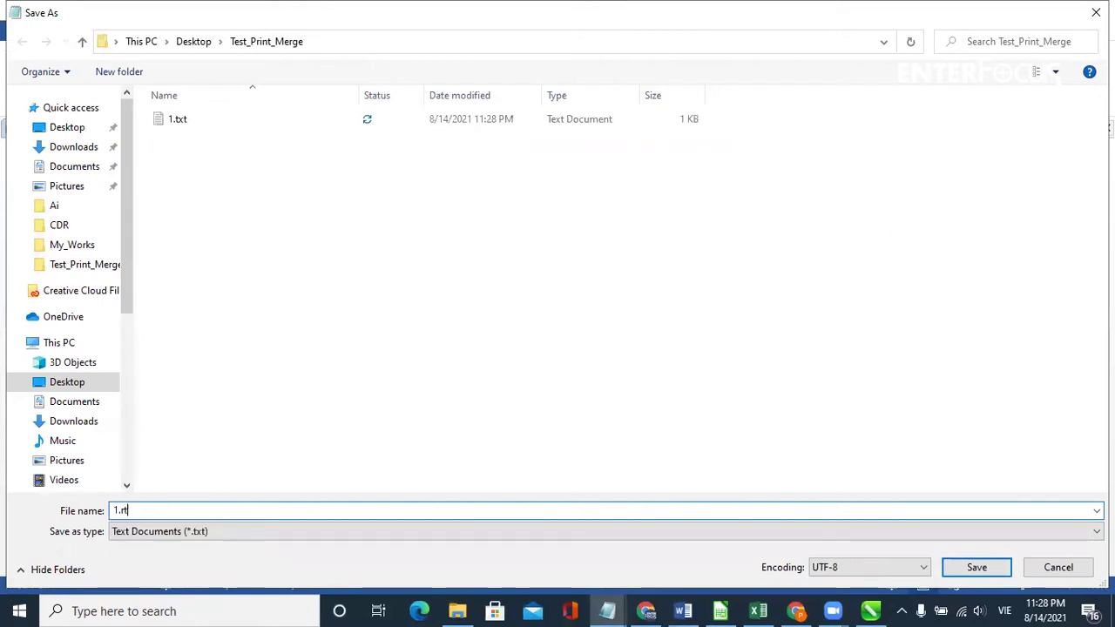
{"action": "type", "text": "f"}
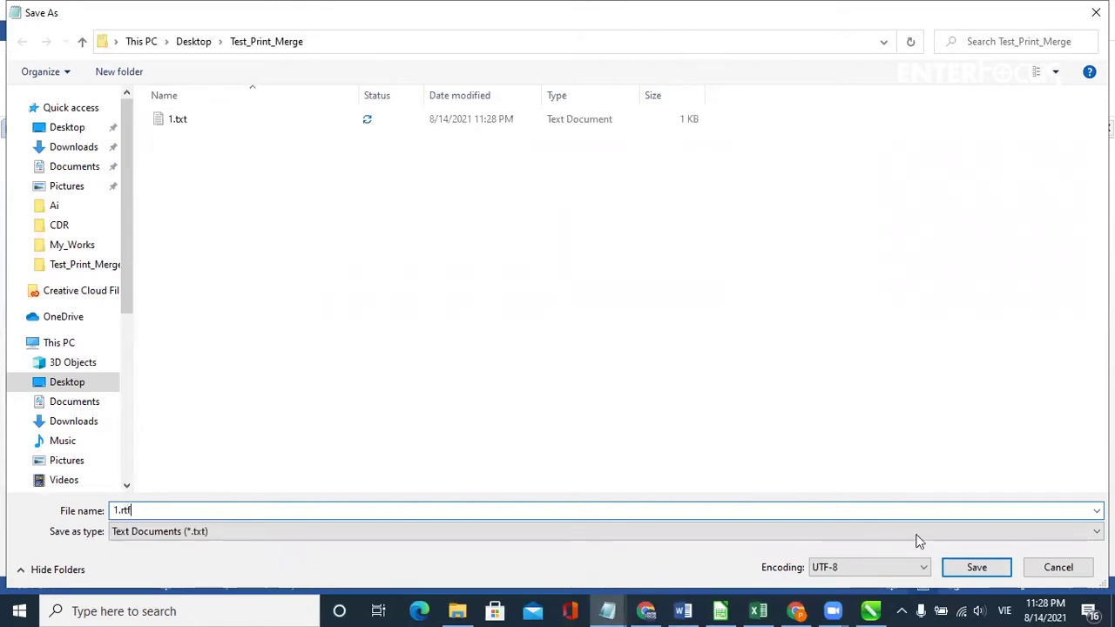
{"action": "left_click", "coordinate": [292, 531]}
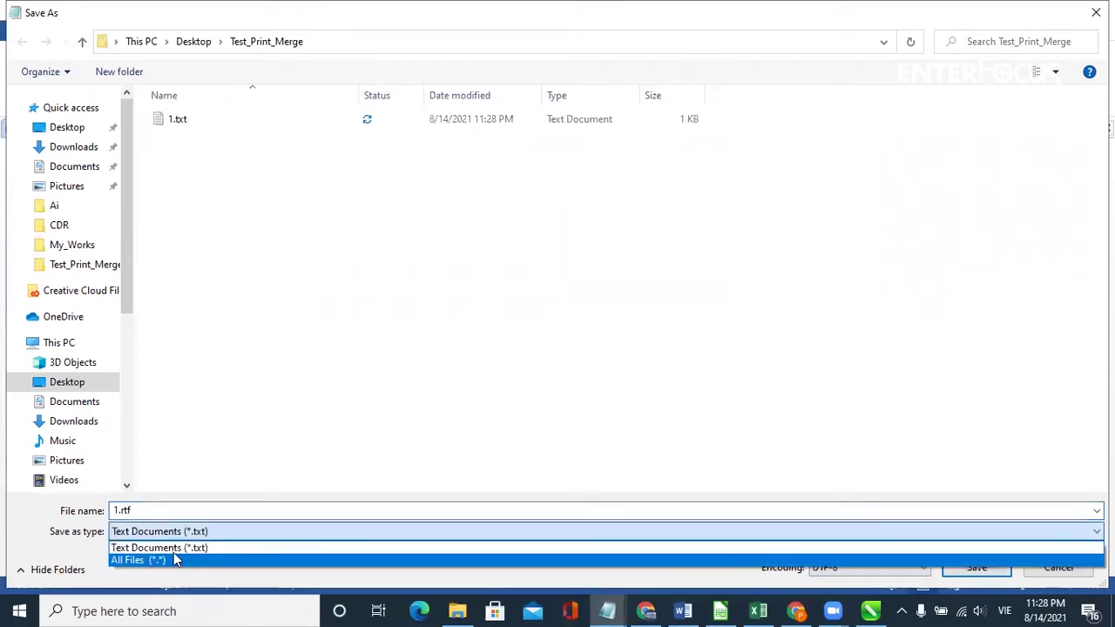
{"action": "left_click", "coordinate": [174, 558]}
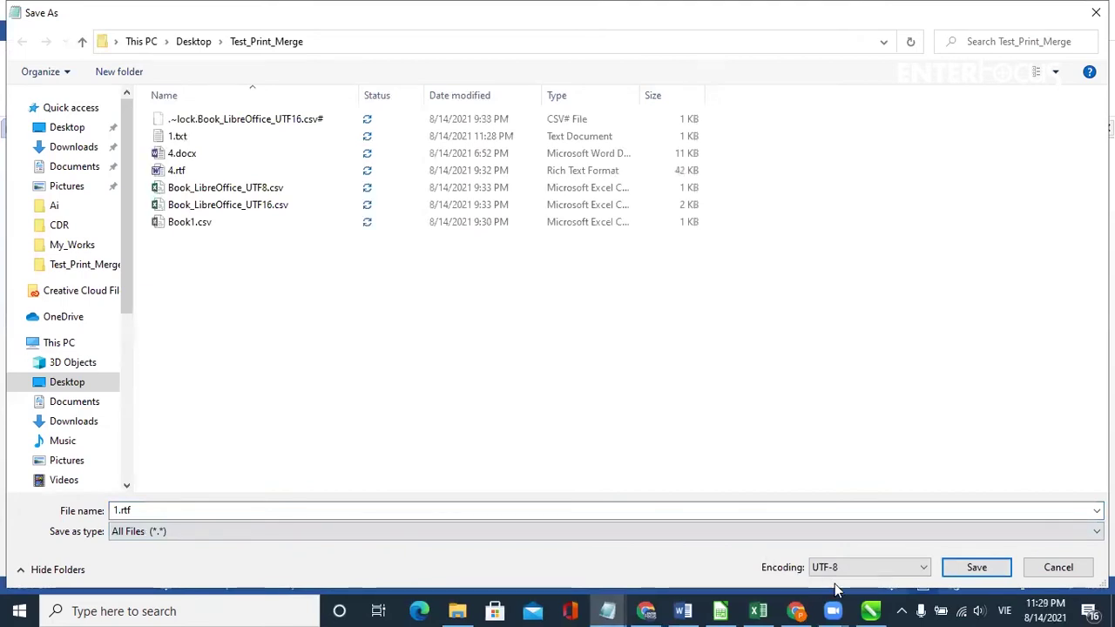
{"action": "left_click", "coordinate": [976, 568]}
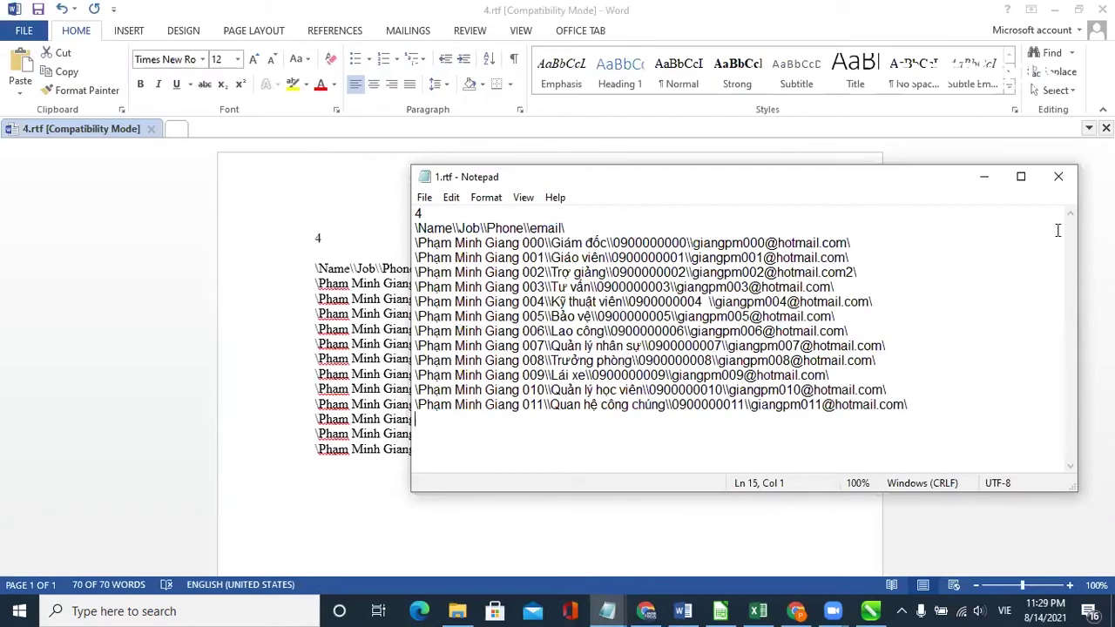
{"action": "left_click", "coordinate": [1058, 176]}
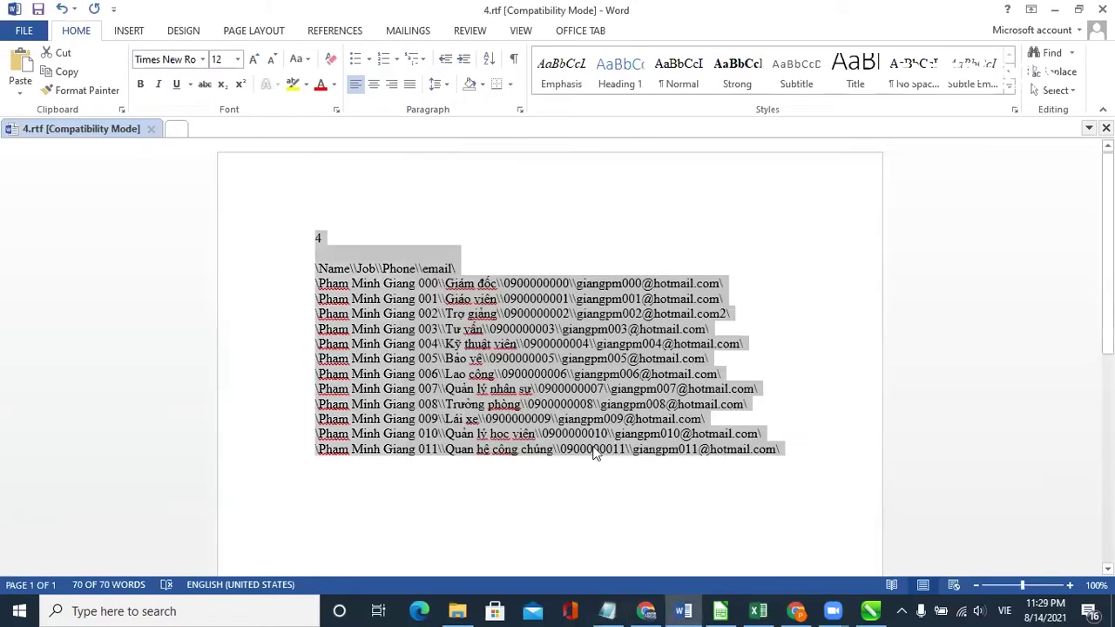
- Switch to CorelDRAW and check which Print Merge commands are available for the open Print1.cdr card
{"action": "left_click", "coordinate": [840, 308]}
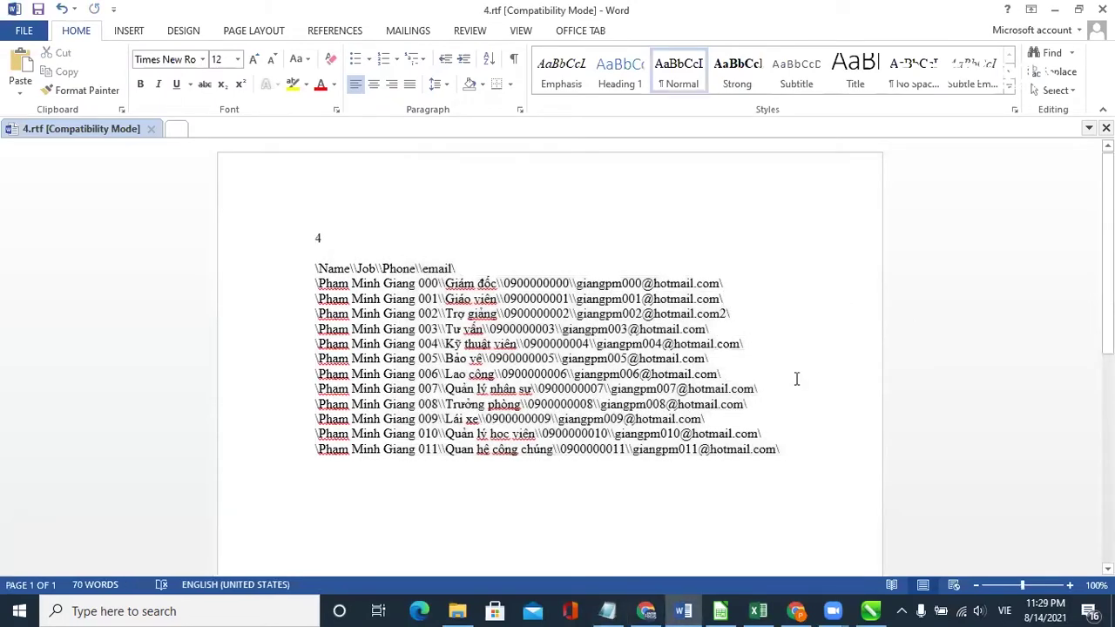
{"action": "left_click", "coordinate": [869, 611]}
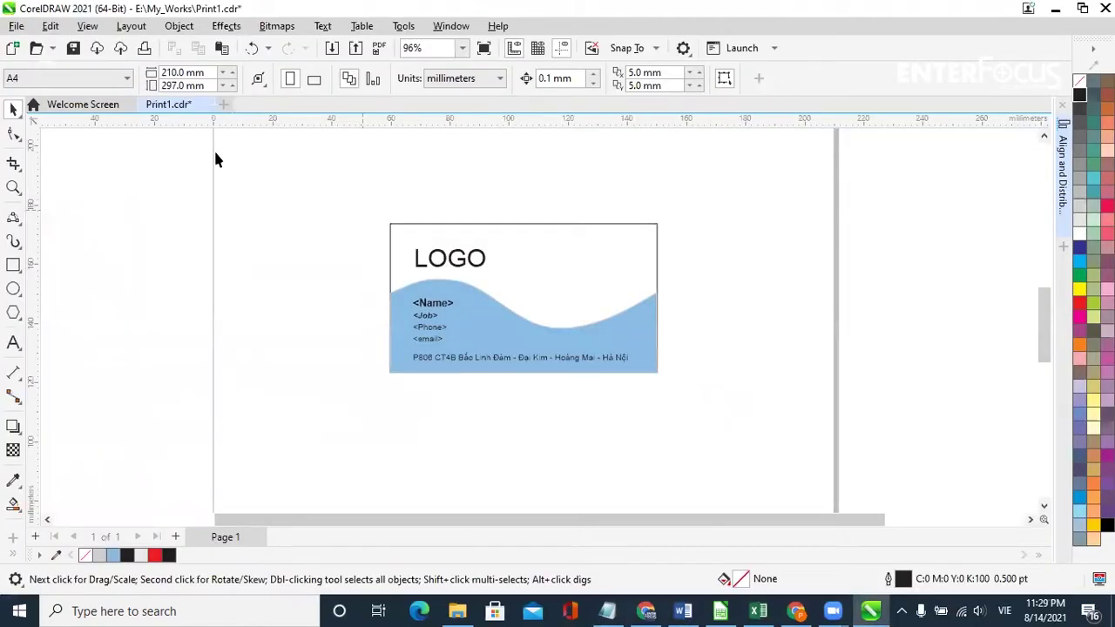
{"action": "left_click", "coordinate": [206, 108]}
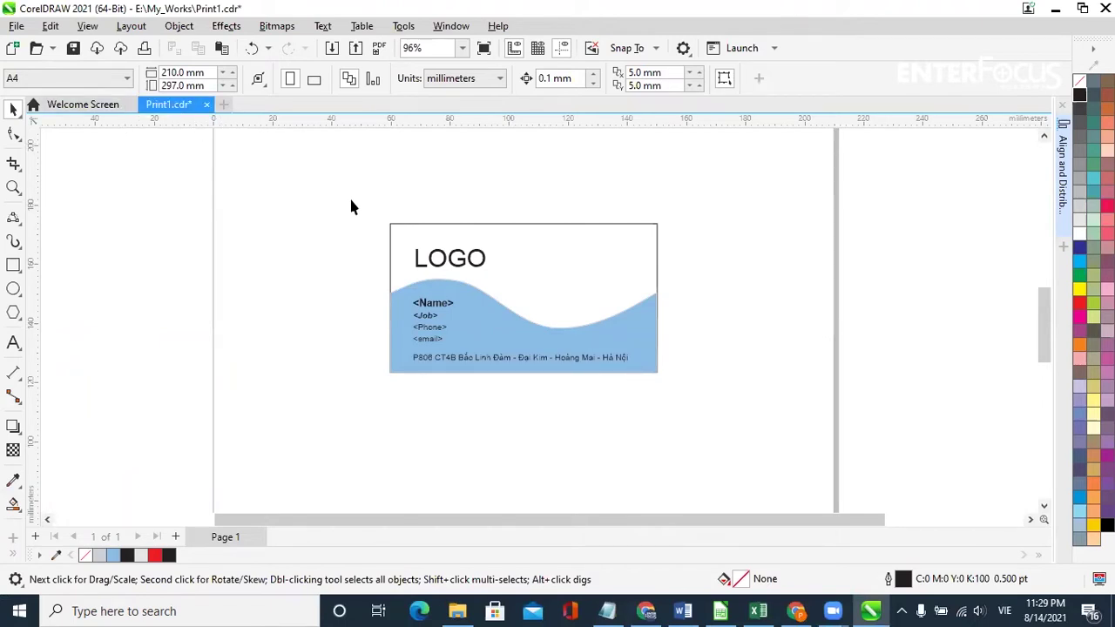
{"action": "left_click", "coordinate": [450, 308]}
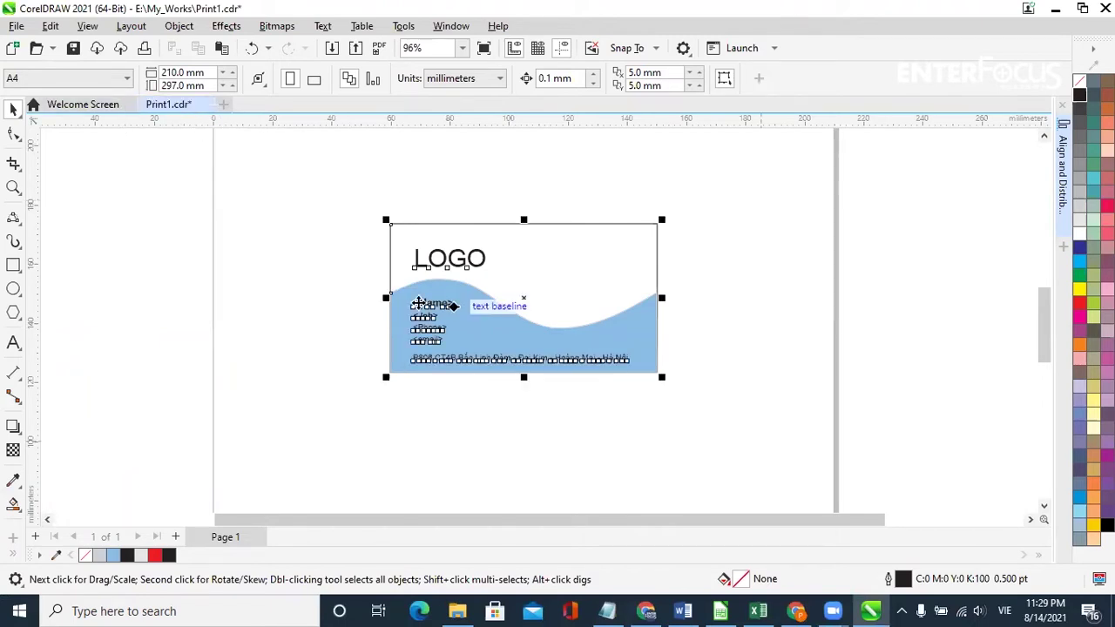
{"action": "left_click", "coordinate": [356, 291]}
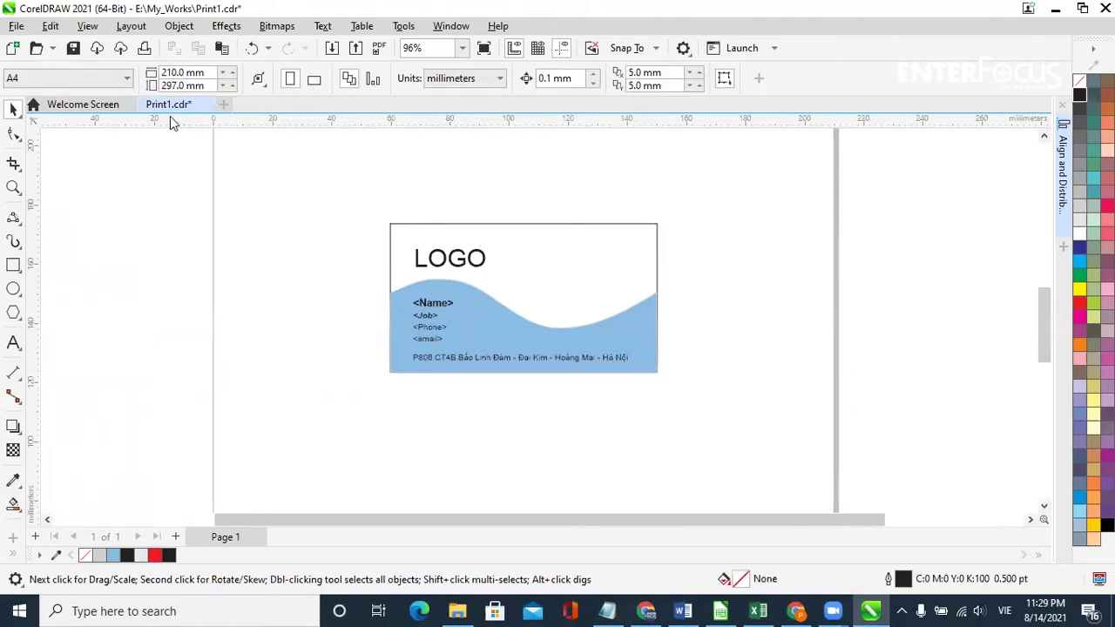
{"action": "left_click", "coordinate": [15, 26]}
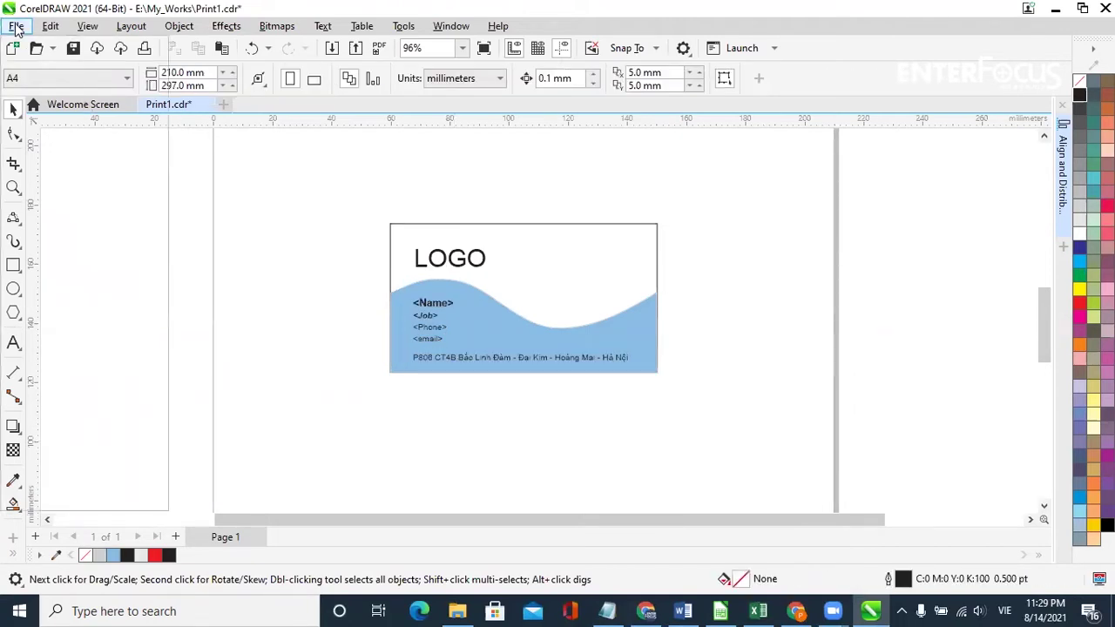
{"action": "mouse_move", "coordinate": [110, 397]}
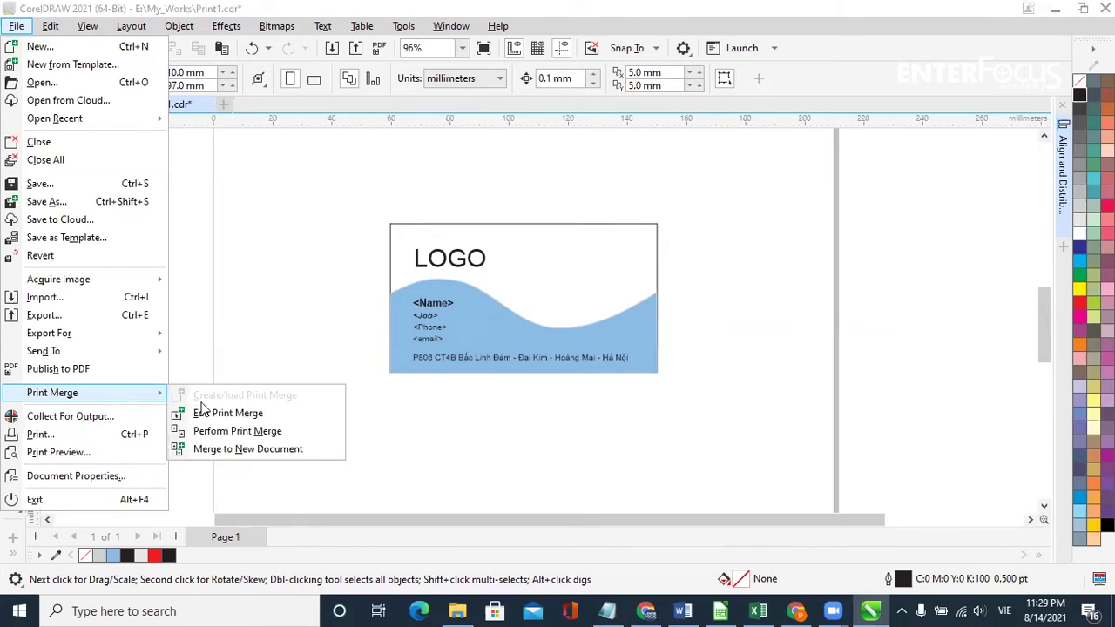
{"action": "left_click", "coordinate": [335, 254]}
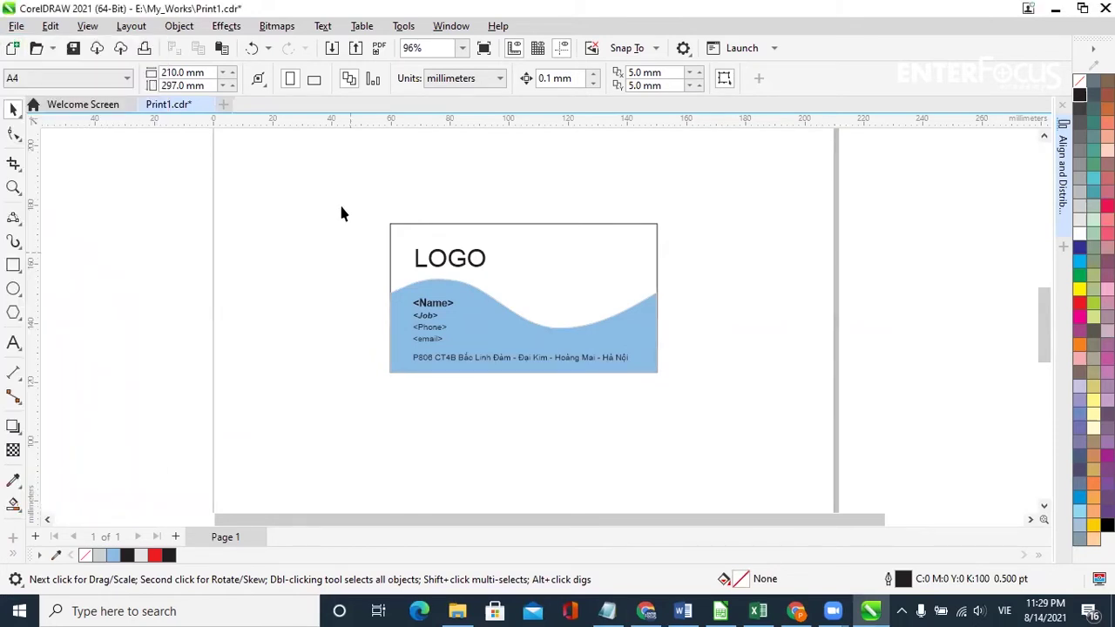
- Close Print1.cdr without saving its changes and reopen it from the recent files
{"action": "left_click", "coordinate": [206, 105]}
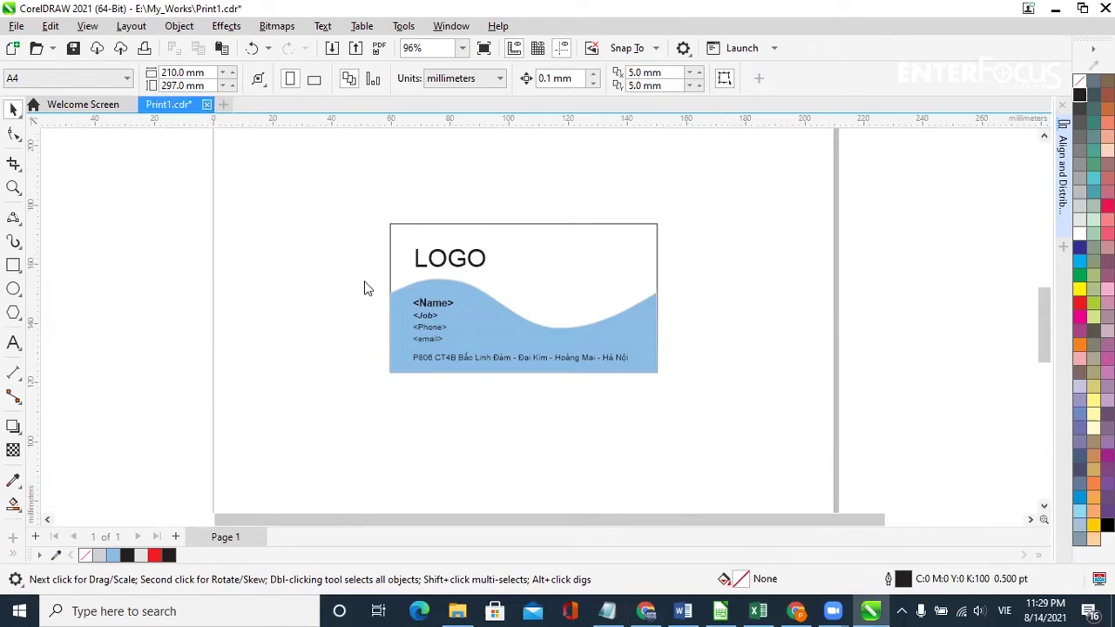
{"action": "left_click", "coordinate": [367, 334]}
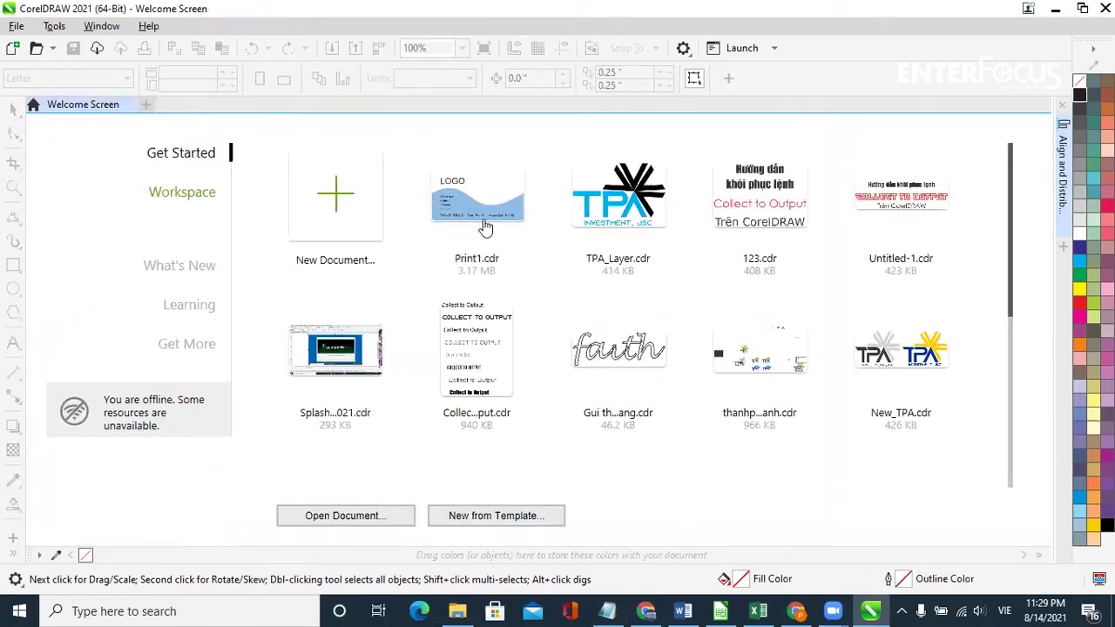
{"action": "left_click", "coordinate": [435, 200]}
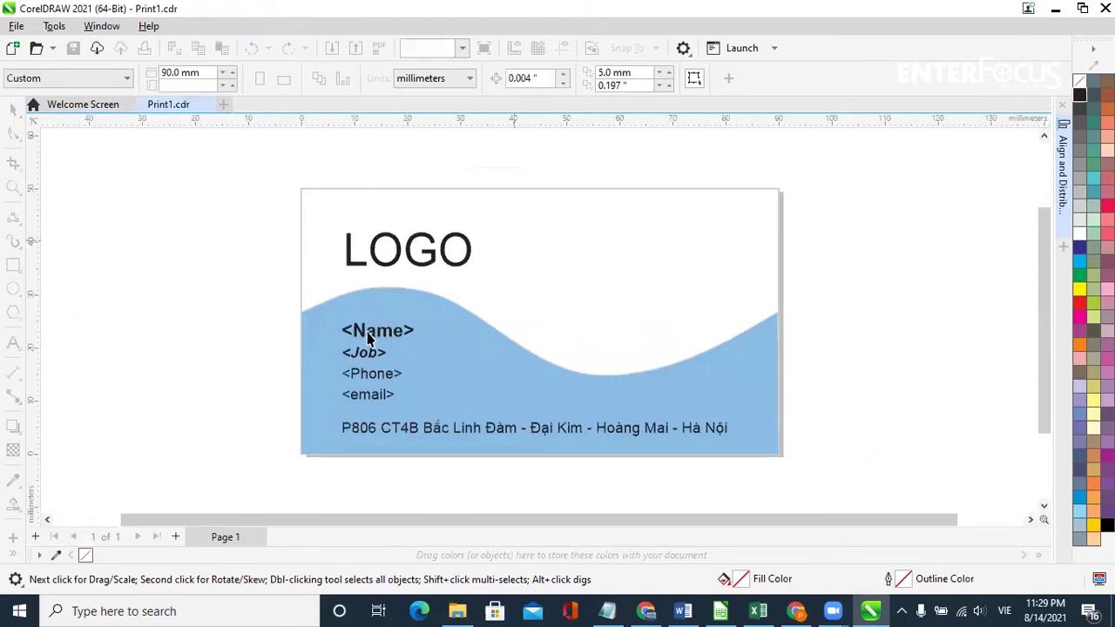
- Create a print merge for the card and import 1.txt from Test_Print_Merge using the Text Files type
{"action": "left_click", "coordinate": [17, 26]}
{"action": "mouse_move", "coordinate": [90, 399]}
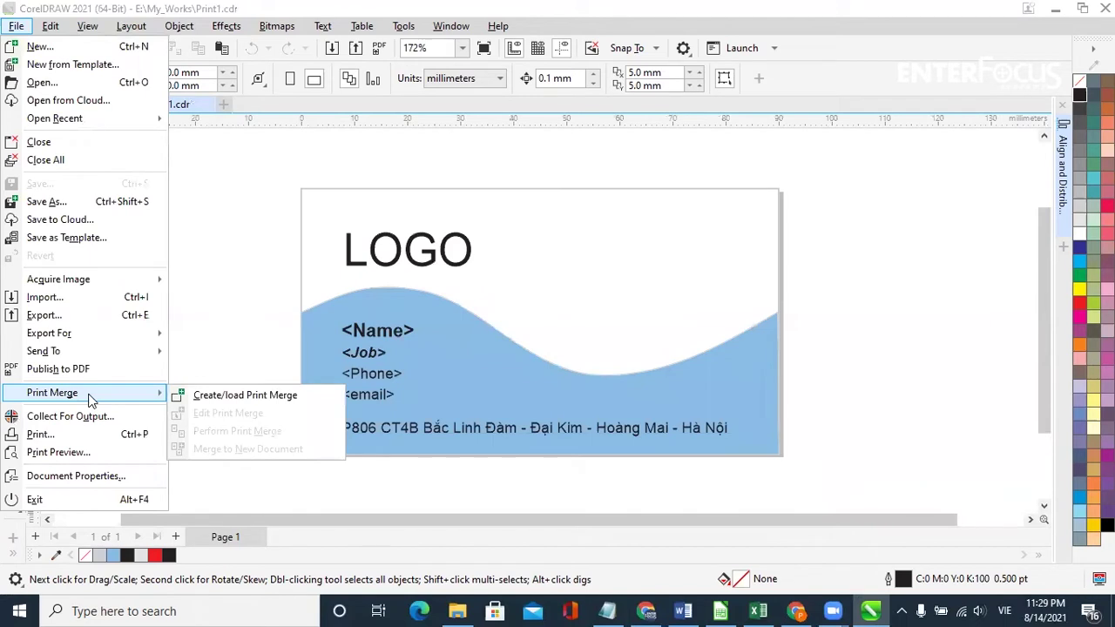
{"action": "left_click", "coordinate": [193, 394]}
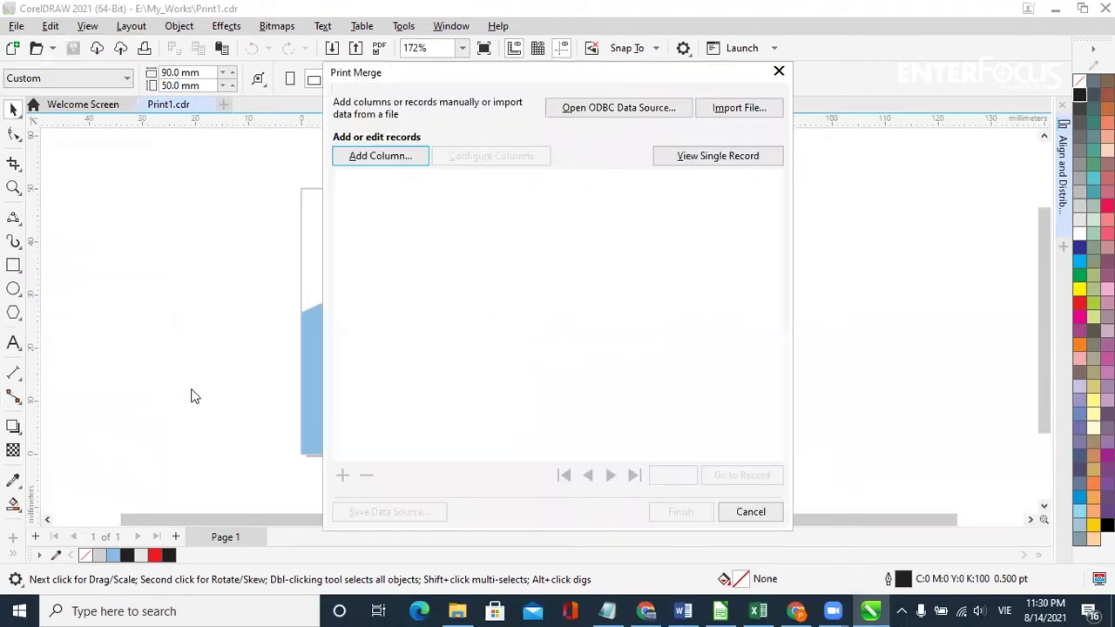
{"action": "left_click", "coordinate": [741, 108]}
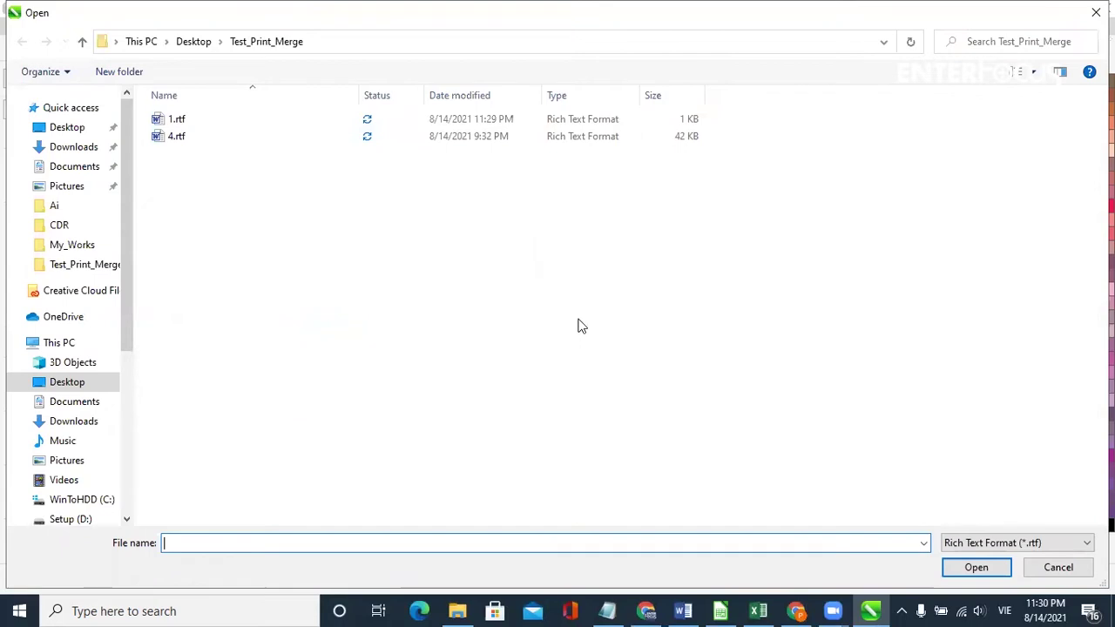
{"action": "left_click", "coordinate": [990, 544]}
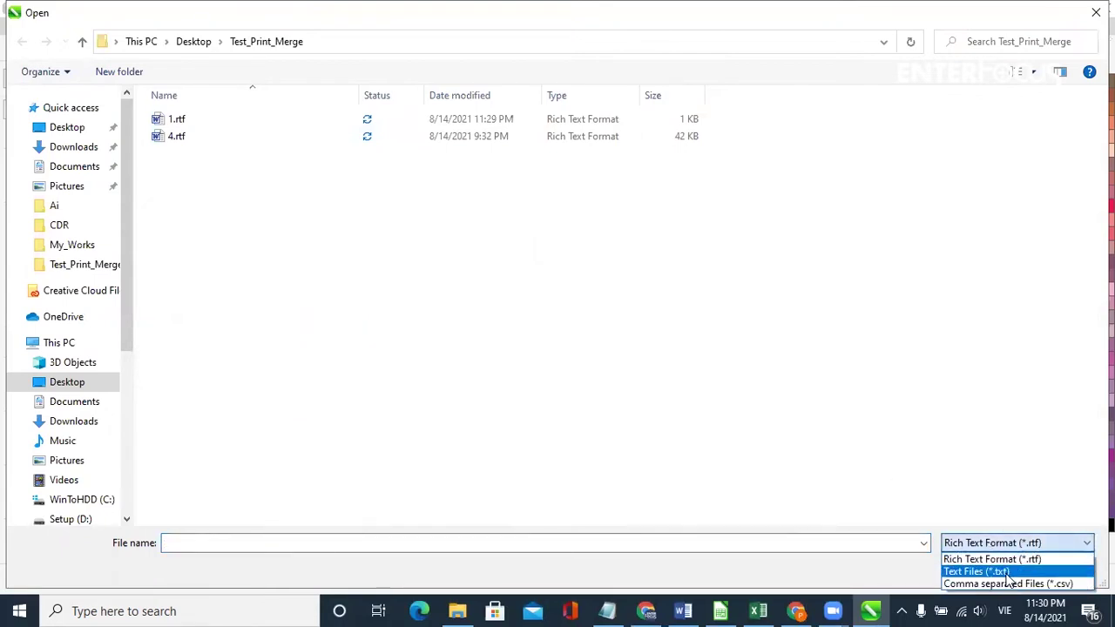
{"action": "left_click", "coordinate": [1005, 574]}
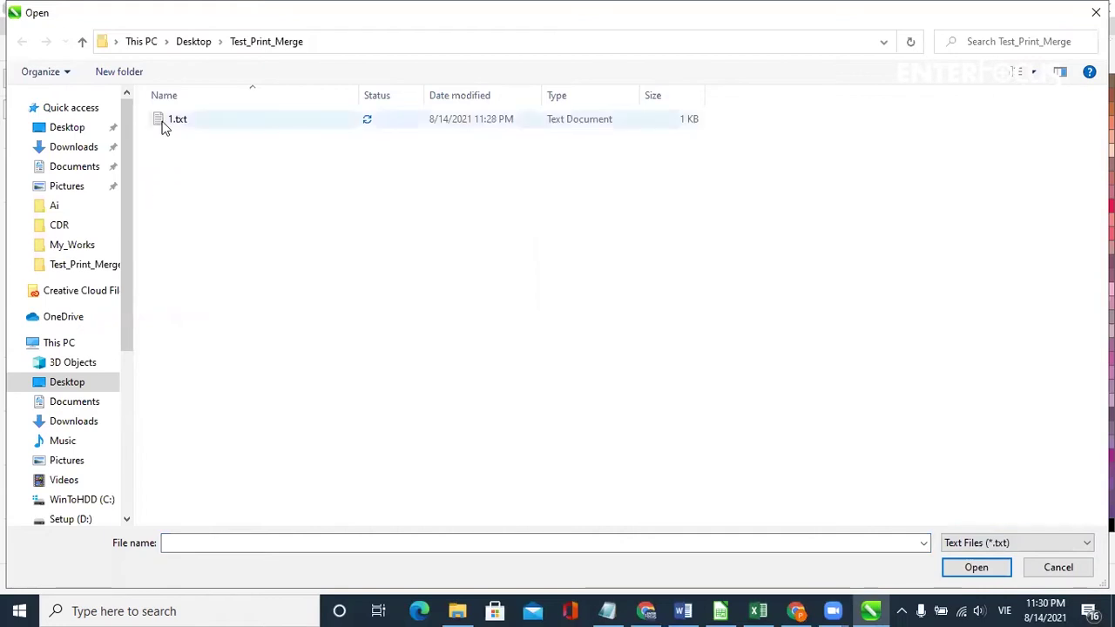
{"action": "left_click", "coordinate": [166, 121]}
{"action": "left_click", "coordinate": [965, 572]}
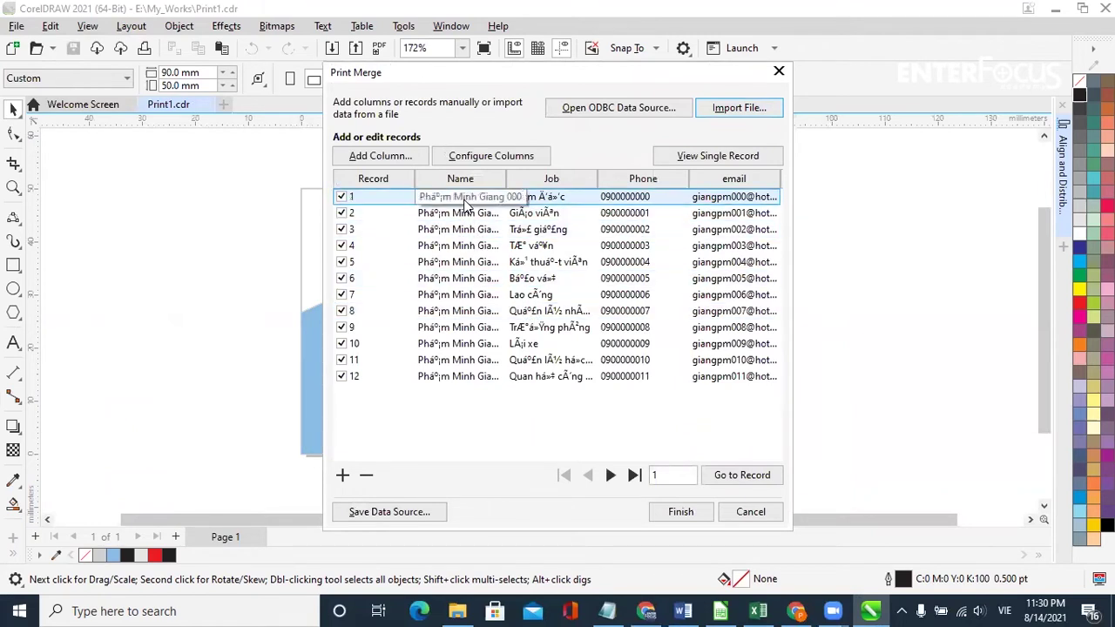
- Inspect the Name and Job text in the imported records and close the Print Merge dialog without finishing
{"action": "left_click", "coordinate": [457, 383]}
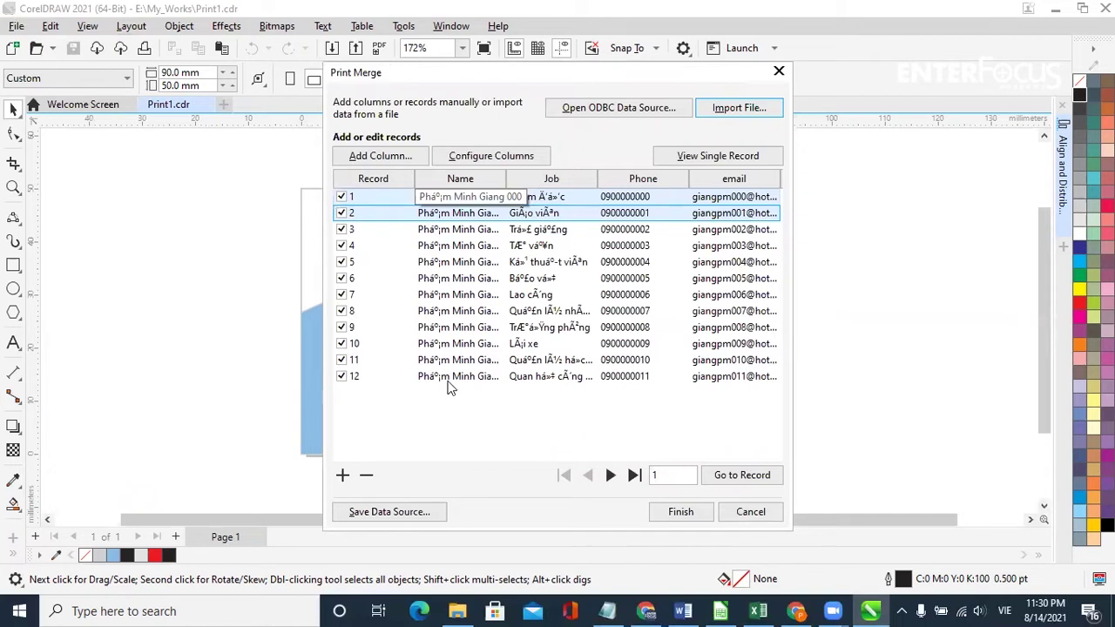
{"action": "left_click", "coordinate": [550, 229]}
{"action": "left_click", "coordinate": [546, 403]}
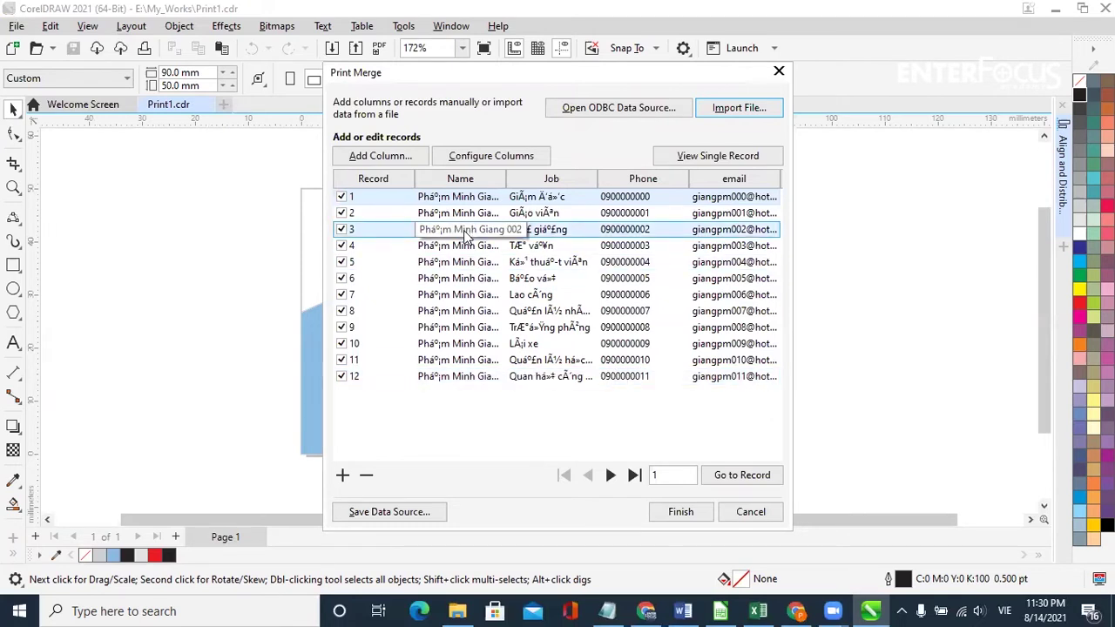
{"action": "left_click", "coordinate": [778, 71]}
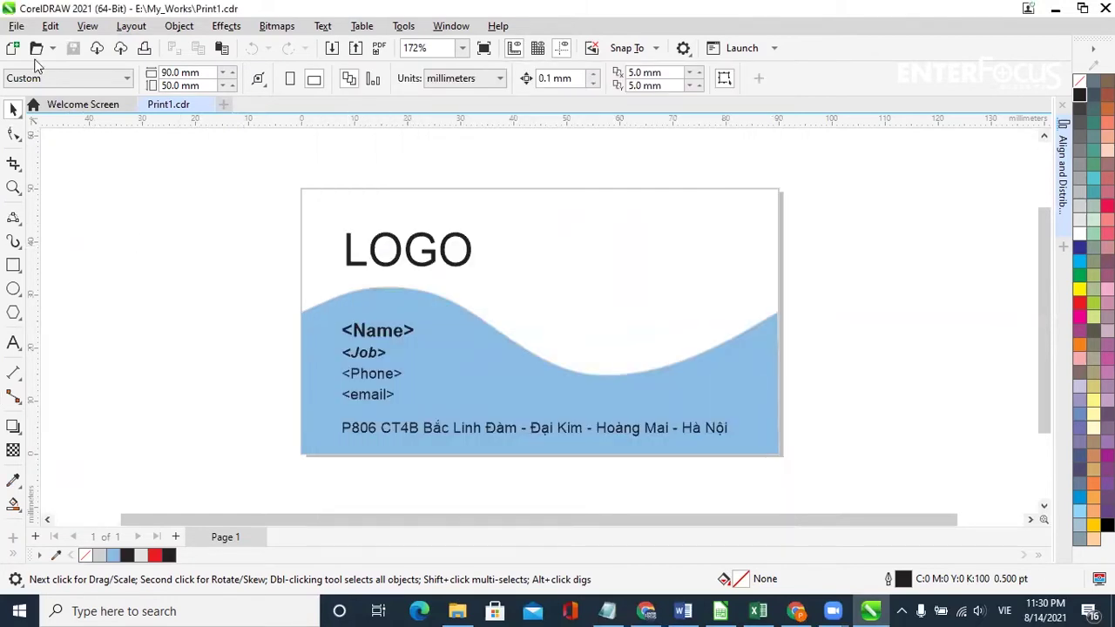
- Try to import 1.rtf from Test_Print_Merge as the data file of a new print merge
{"action": "left_click", "coordinate": [16, 25]}
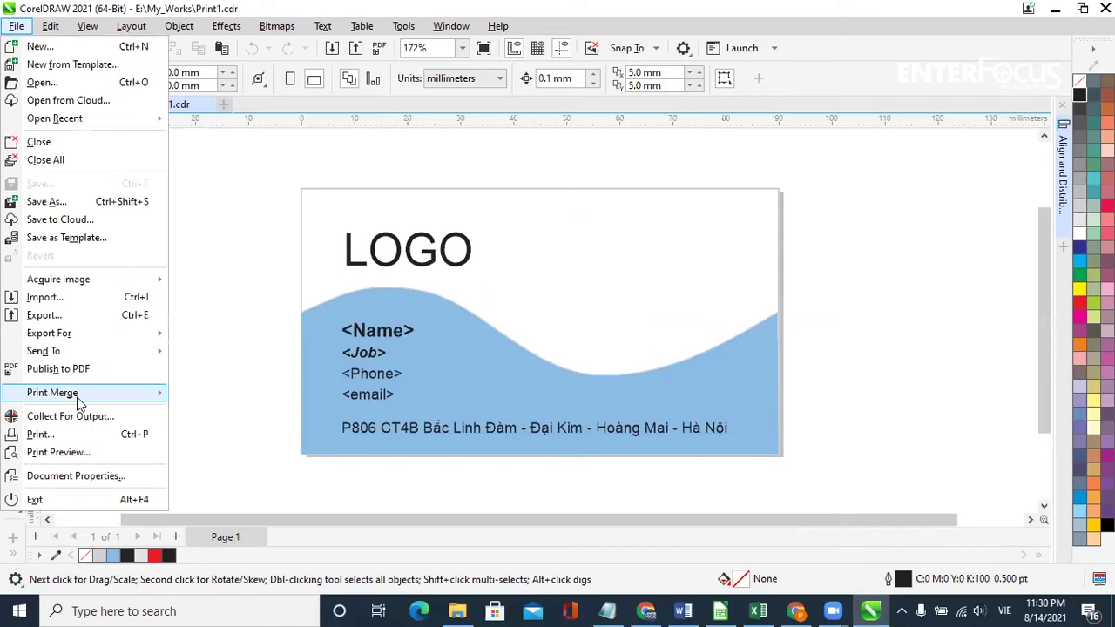
{"action": "left_click", "coordinate": [816, 302]}
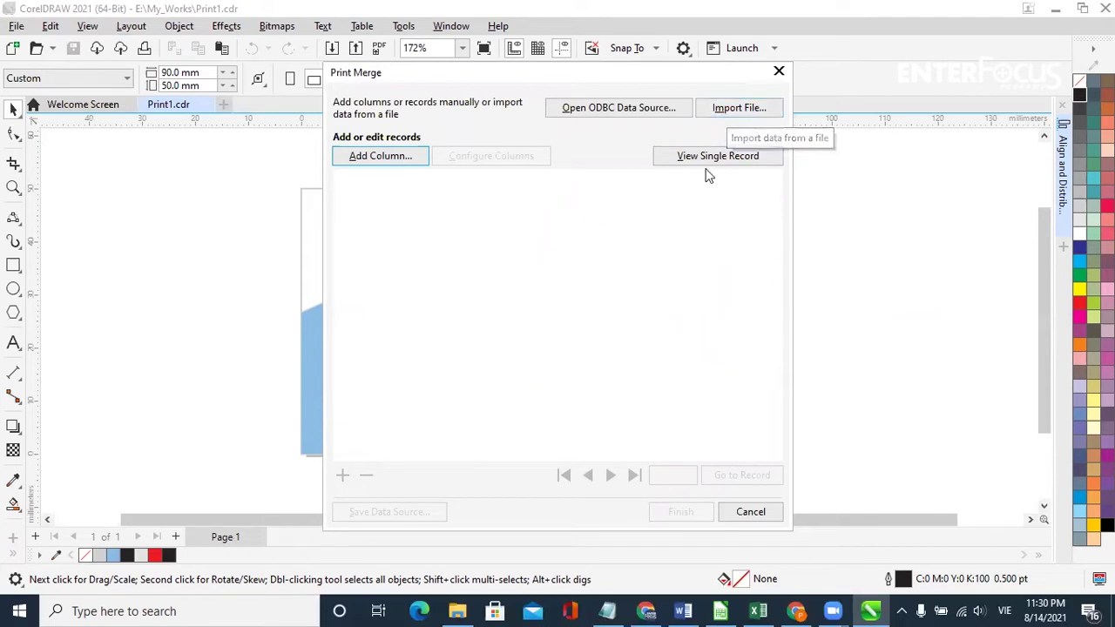
{"action": "left_click", "coordinate": [739, 114]}
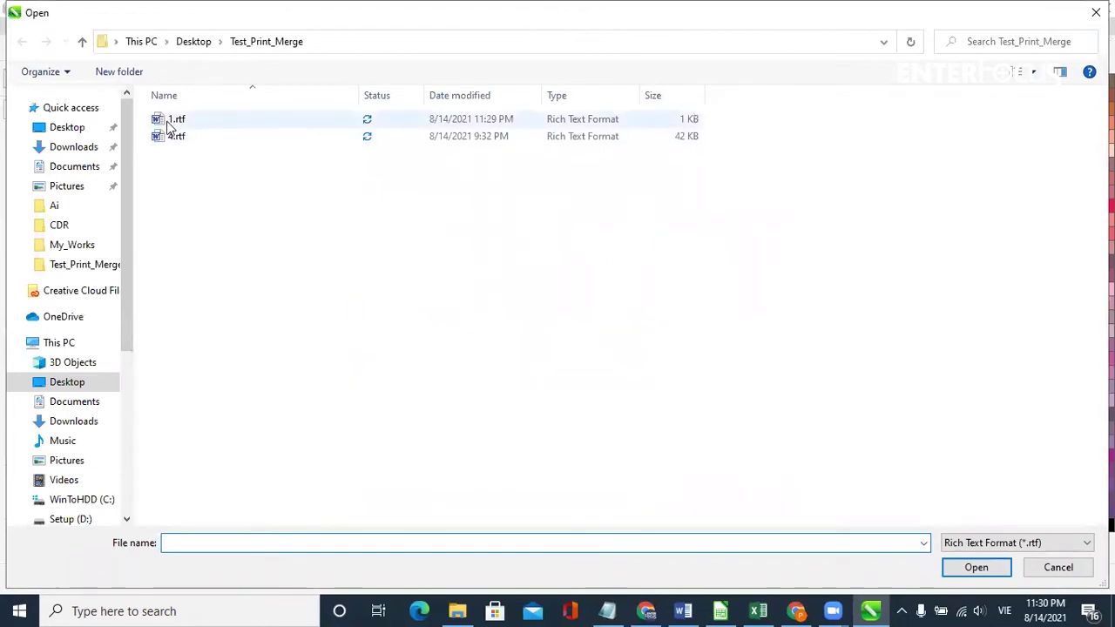
{"action": "left_click", "coordinate": [184, 123]}
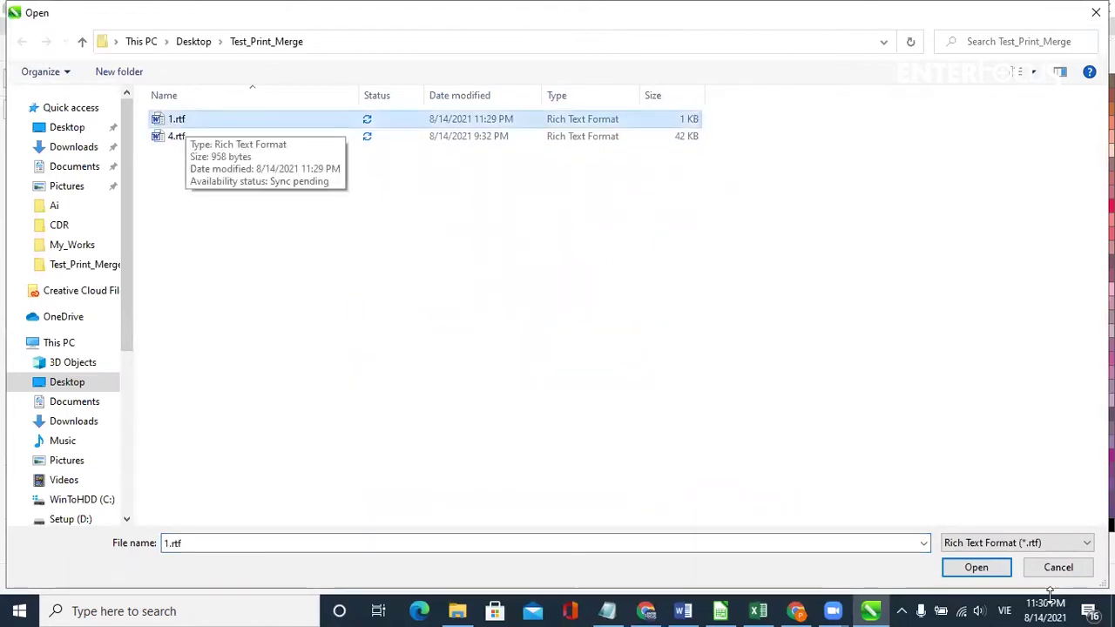
{"action": "left_click", "coordinate": [982, 573]}
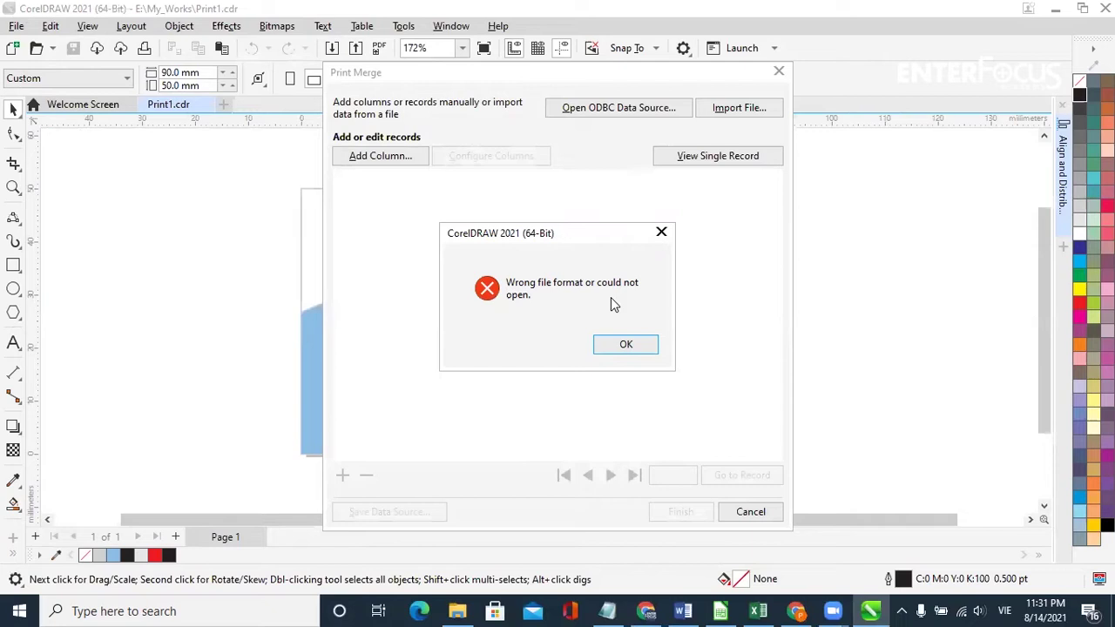
{"action": "left_click", "coordinate": [647, 345]}
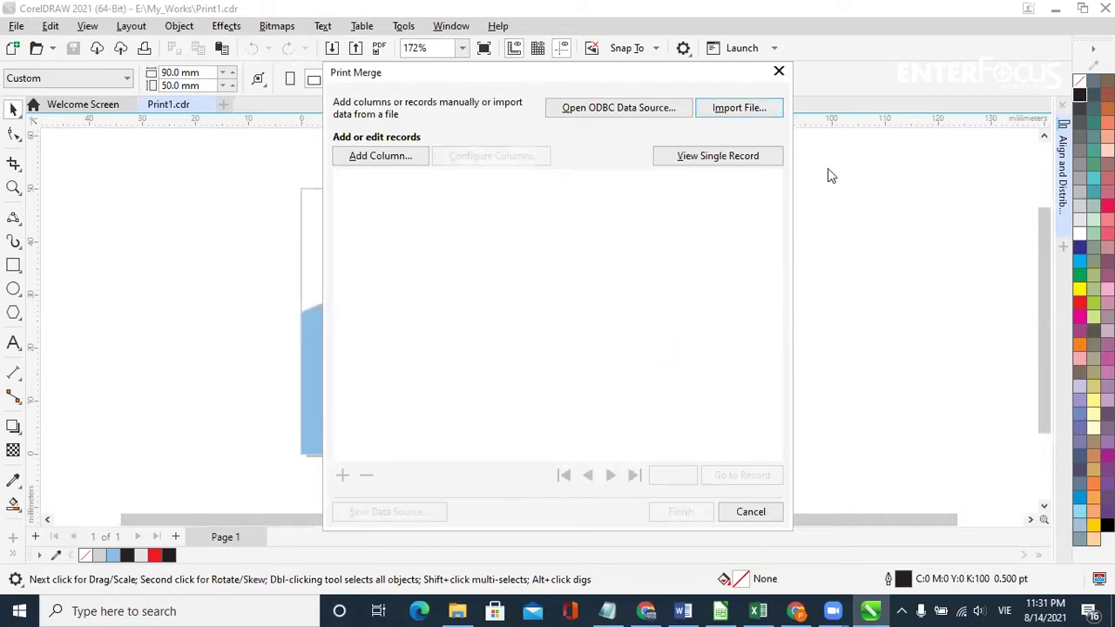
- Import 4.rtf from Test_Print_Merge as the print merge data and finish the merge setup
{"action": "left_click", "coordinate": [702, 111]}
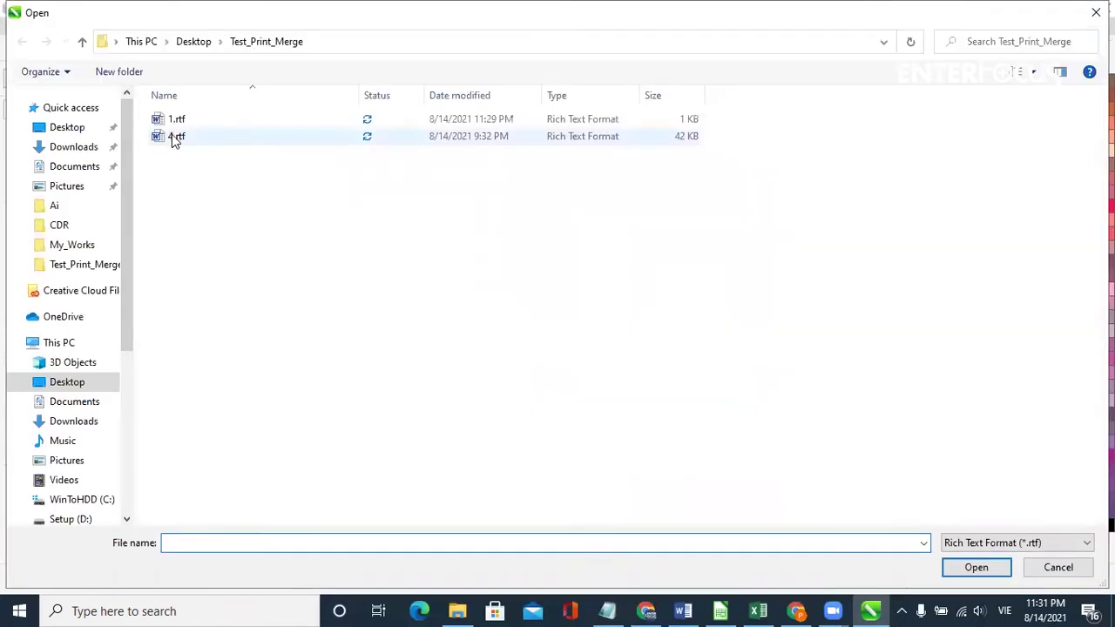
{"action": "left_click", "coordinate": [172, 134]}
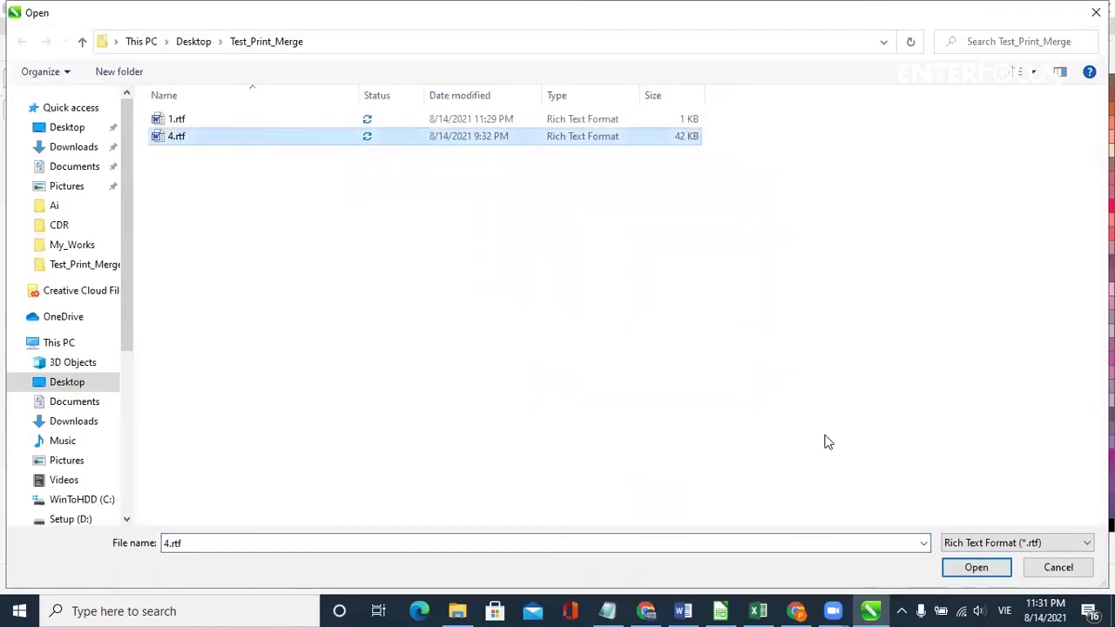
{"action": "left_click", "coordinate": [975, 566]}
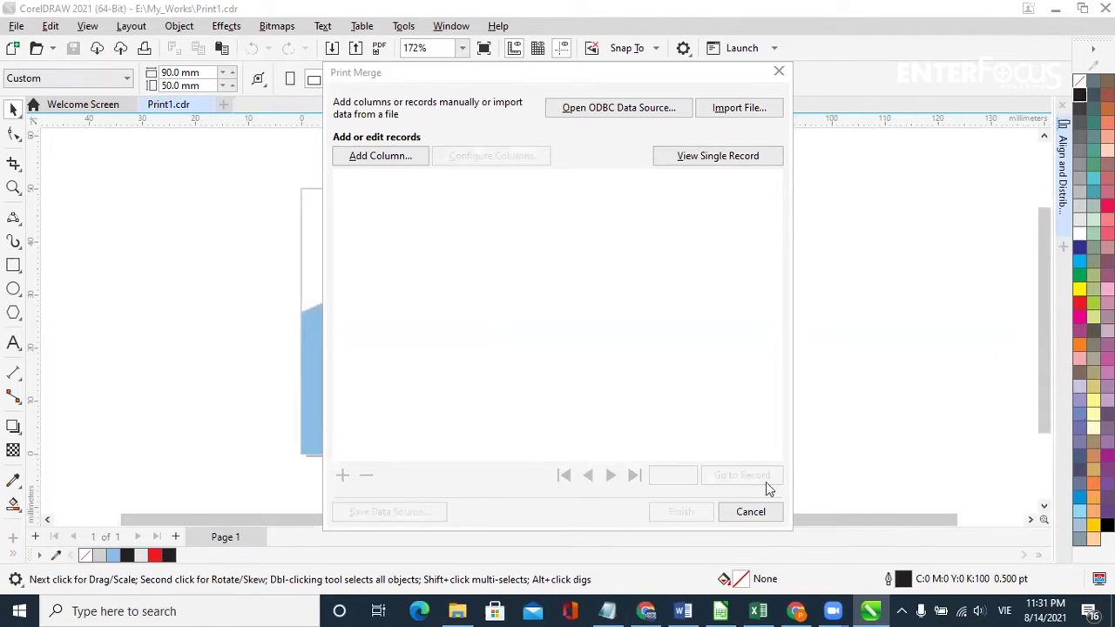
{"action": "mouse_move", "coordinate": [683, 610]}
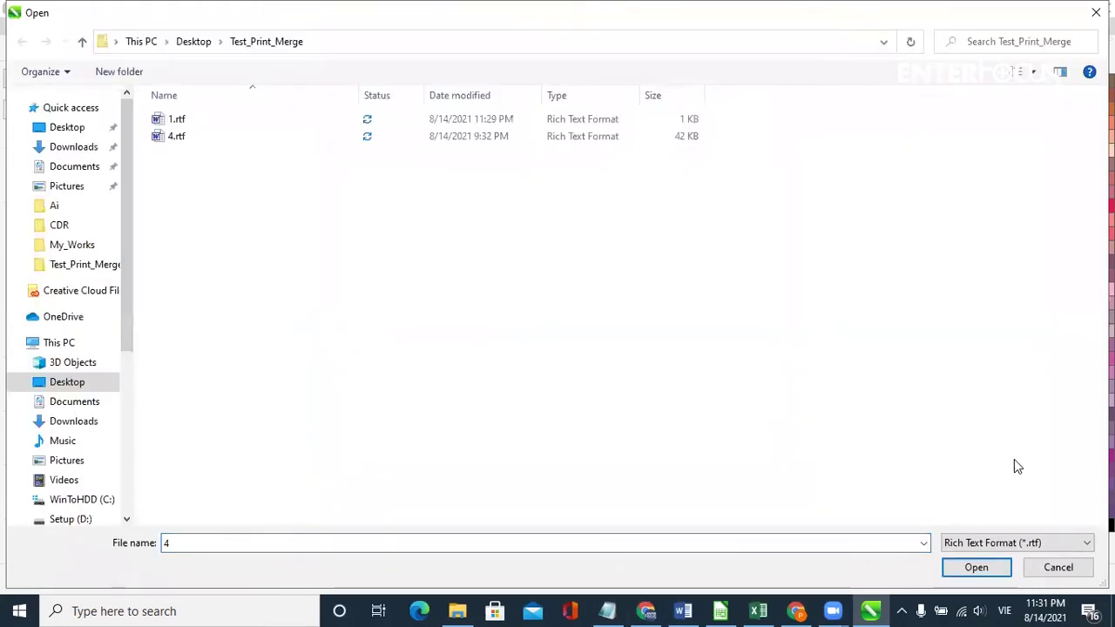
{"action": "key", "text": "Return"}
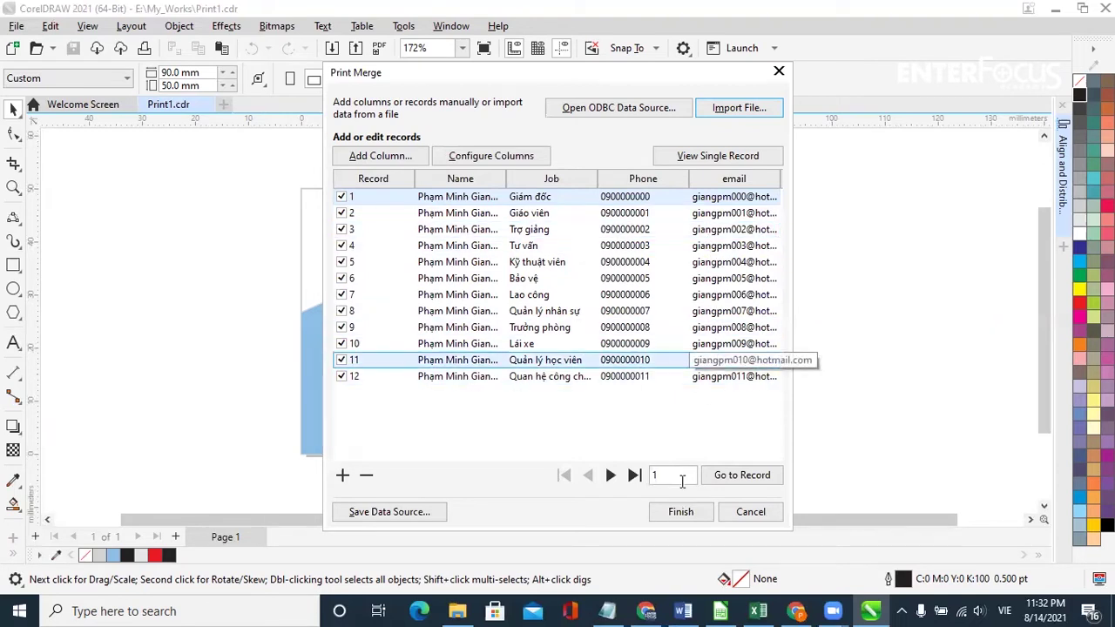
{"action": "left_click", "coordinate": [681, 514]}
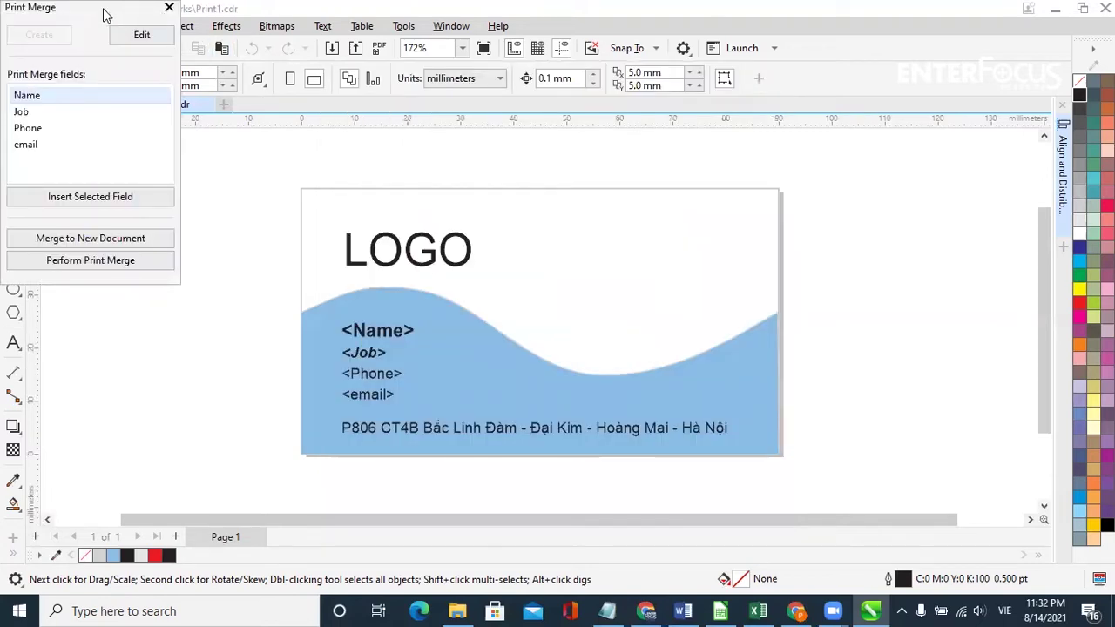
- Move the Print Merge window beside the card and delete the <Name>, <Job>, <Phone> and <email> placeholder texts
{"action": "left_click_drag", "start_coordinate": [109, 16], "coordinate": [180, 163]}
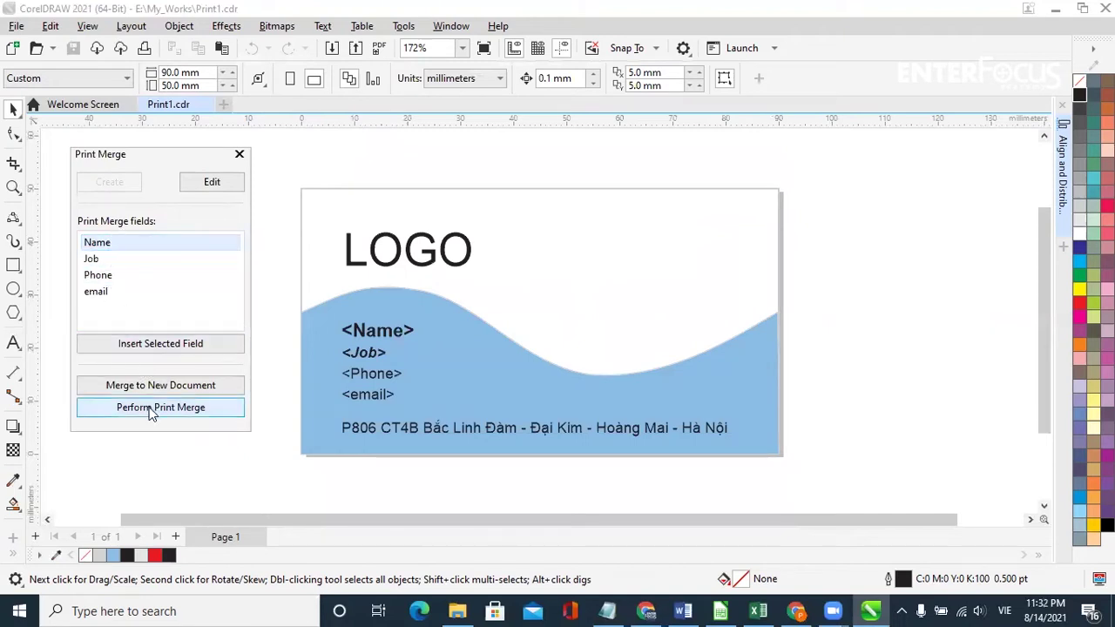
{"action": "left_click", "coordinate": [371, 336]}
{"action": "left_click_drag", "start_coordinate": [286, 326], "coordinate": [461, 409]}
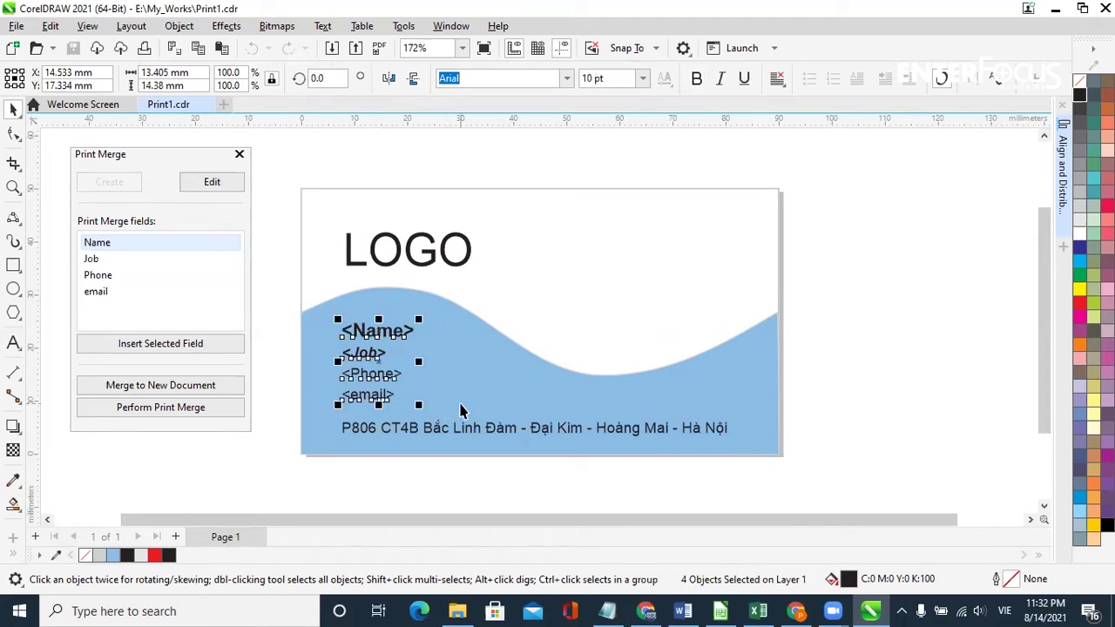
{"action": "key", "text": "Delete"}
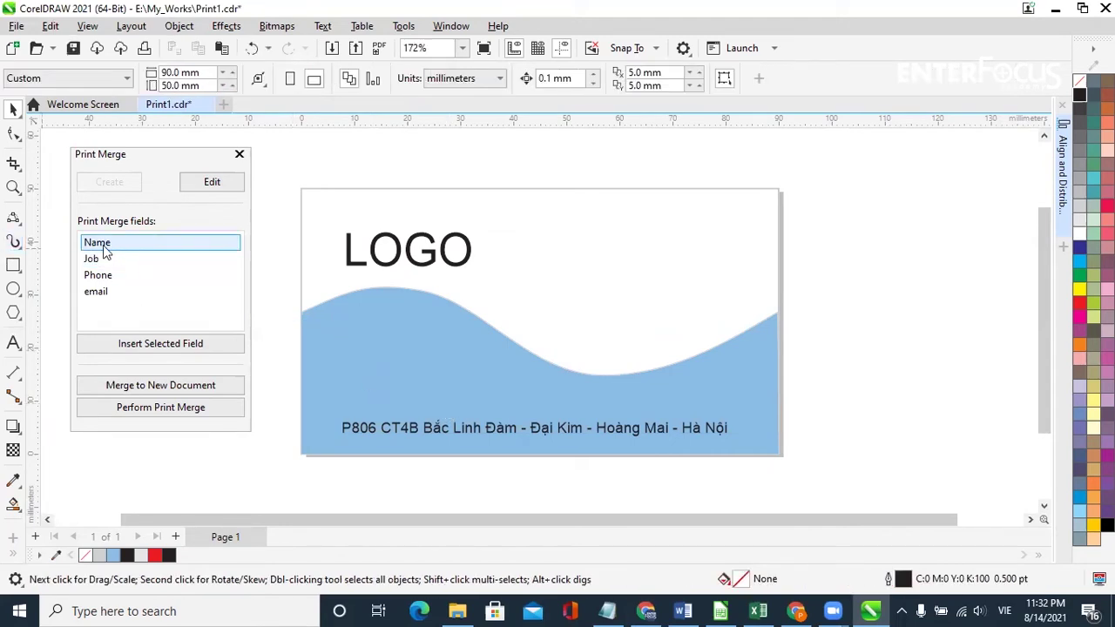
- Insert the Name merge field on the card and format it as 10 pt bold text
{"action": "left_click", "coordinate": [103, 250]}
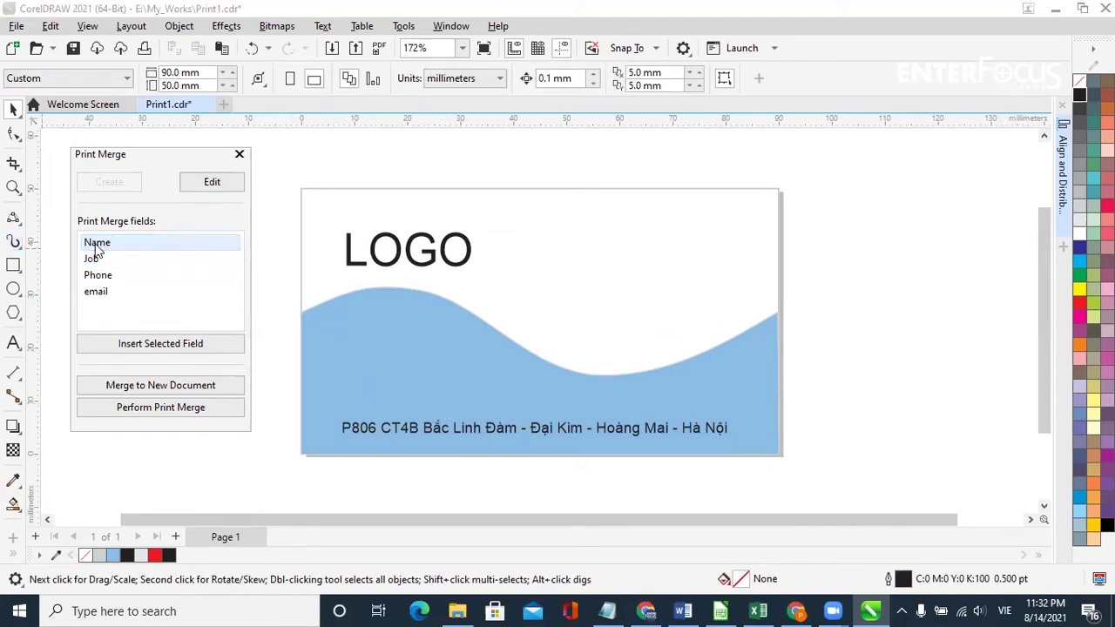
{"action": "left_click", "coordinate": [167, 346]}
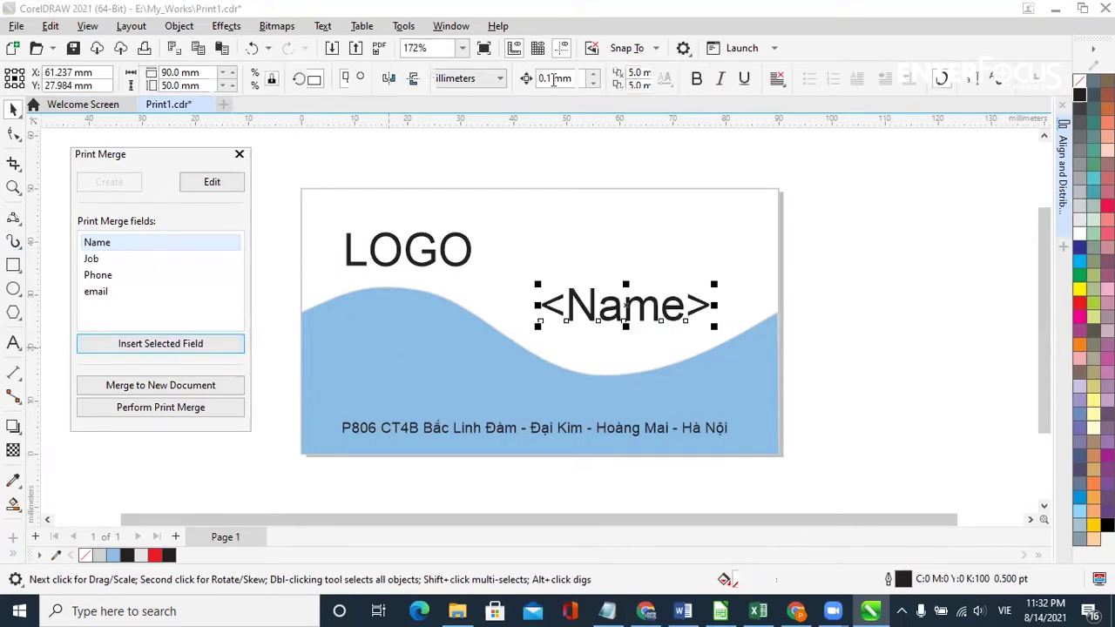
{"action": "left_click", "coordinate": [589, 79]}
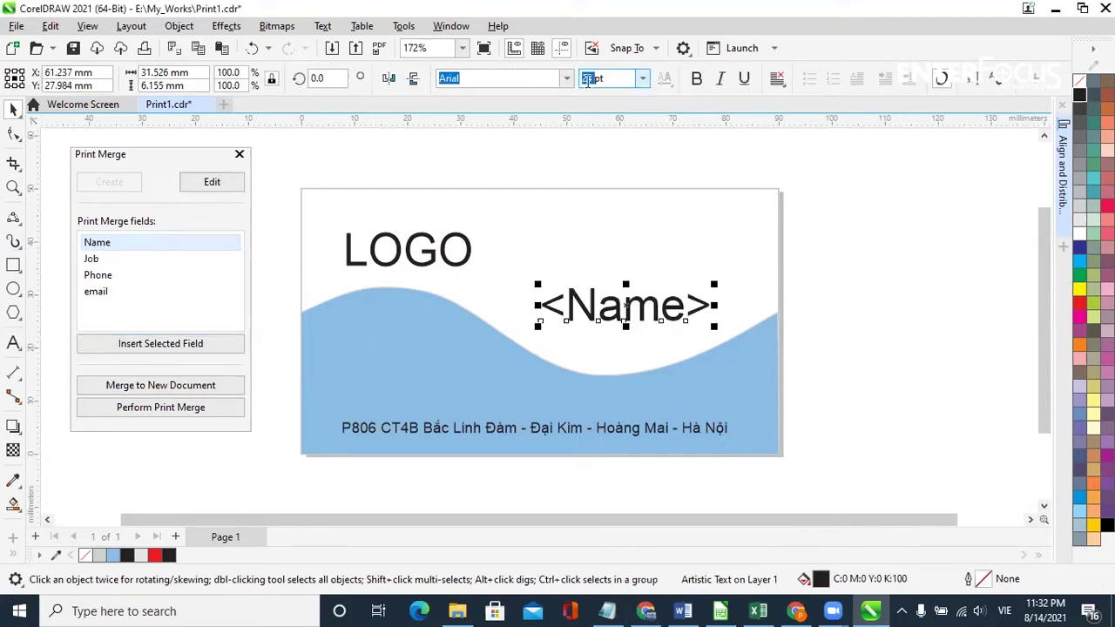
{"action": "type", "text": "10"}
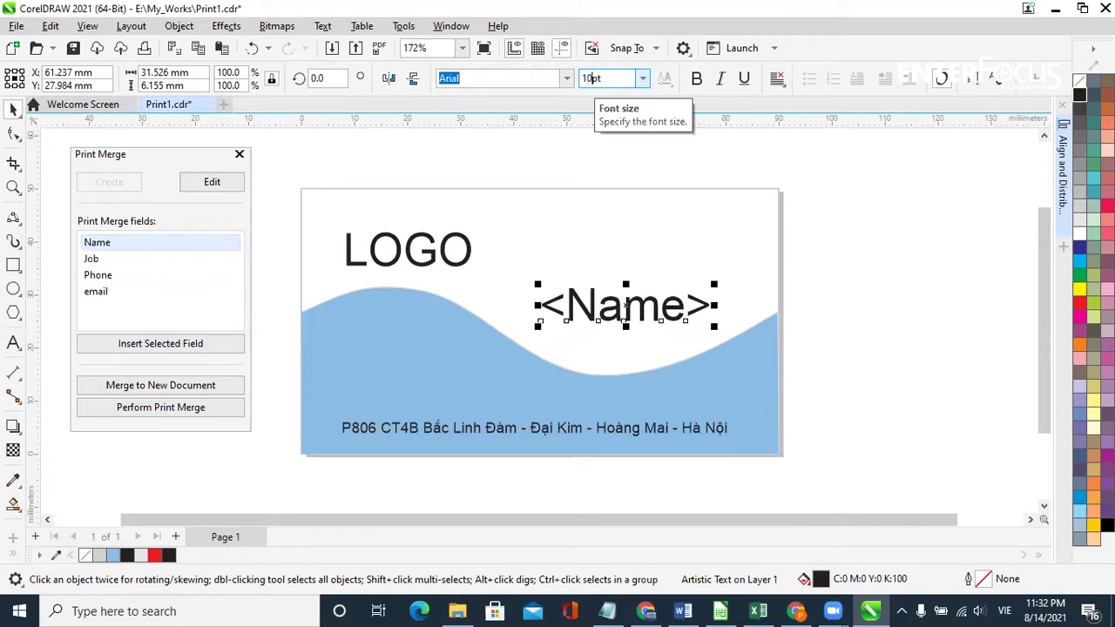
{"action": "key", "text": "Return"}
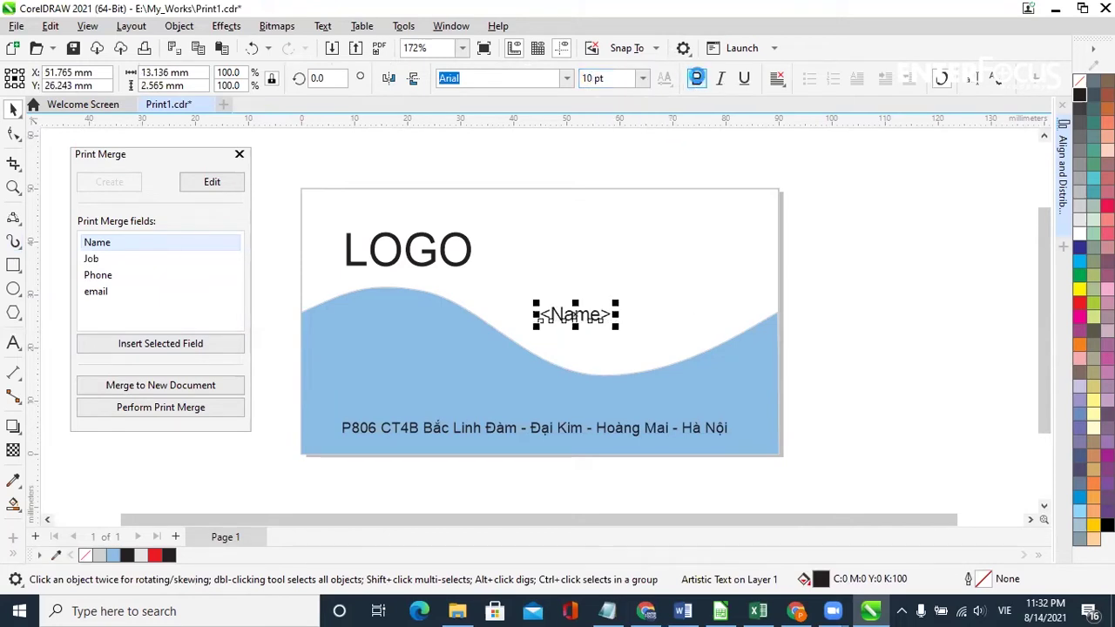
{"action": "left_click", "coordinate": [695, 79]}
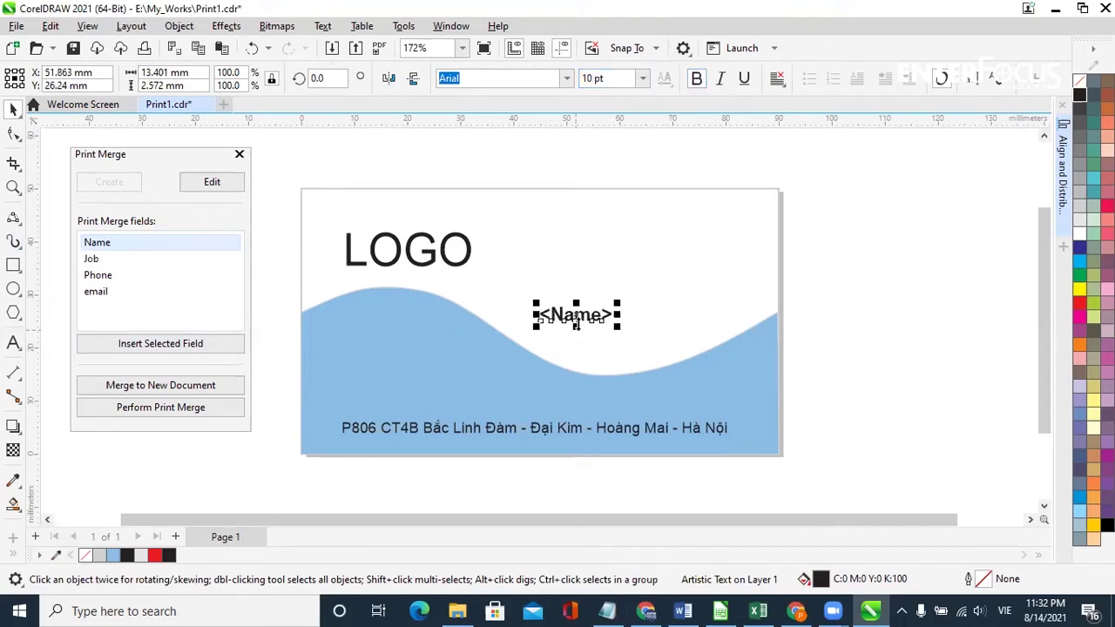
- Place the <Name> field on the blue area below LOGO, left-aligned with the LOGO text
{"action": "left_click_drag", "start_coordinate": [576, 323], "coordinate": [383, 341]}
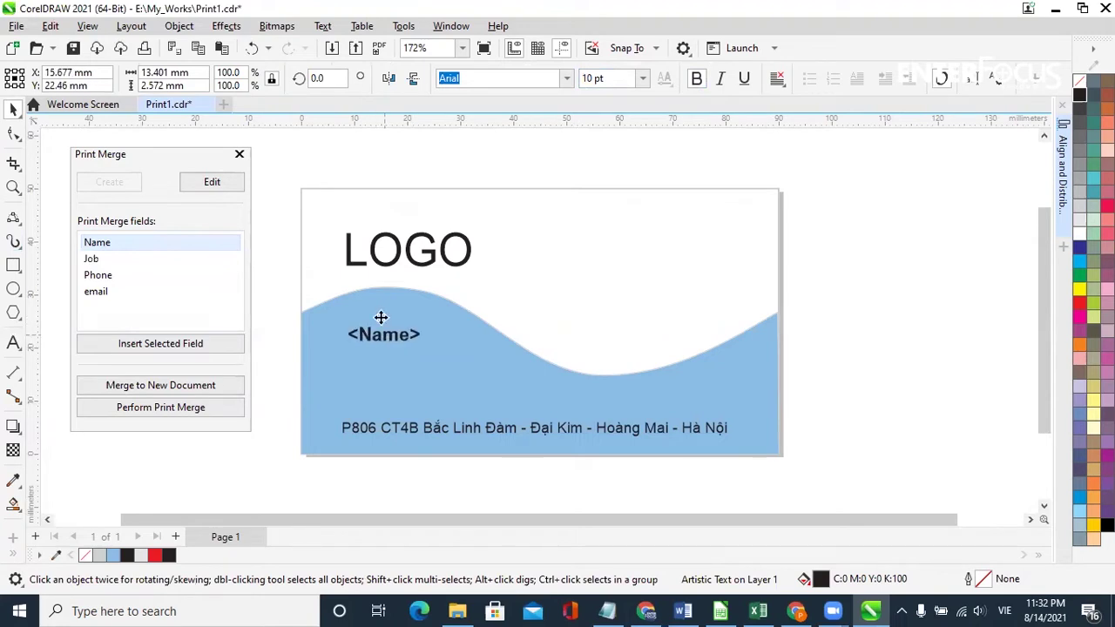
{"action": "left_click", "coordinate": [352, 260], "text": "shift"}
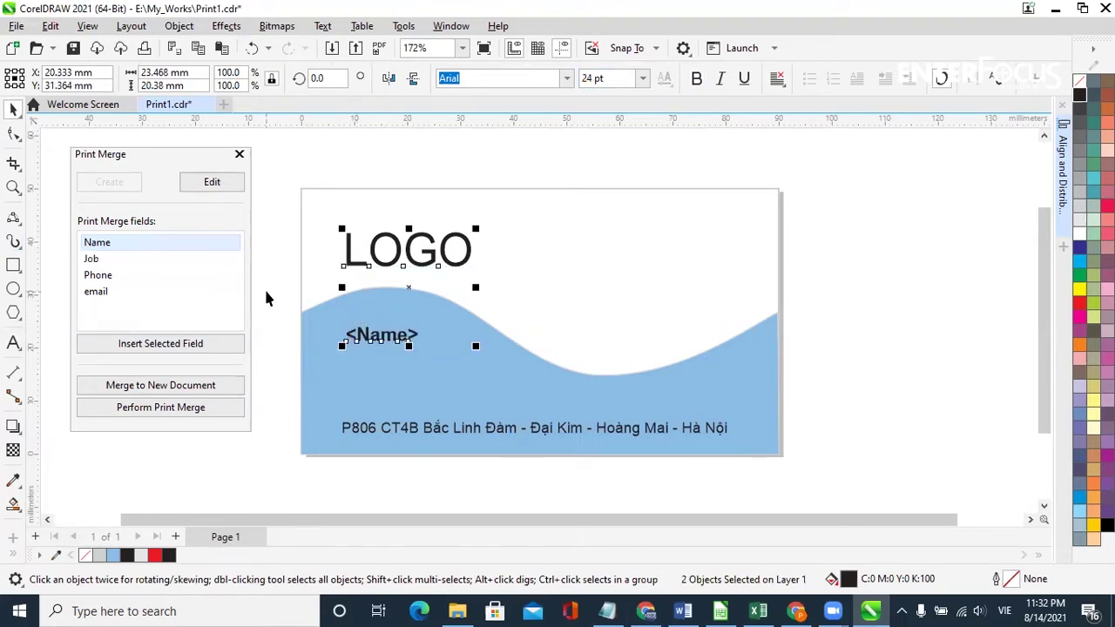
{"action": "left_click_drag", "start_coordinate": [377, 343], "coordinate": [384, 350]}
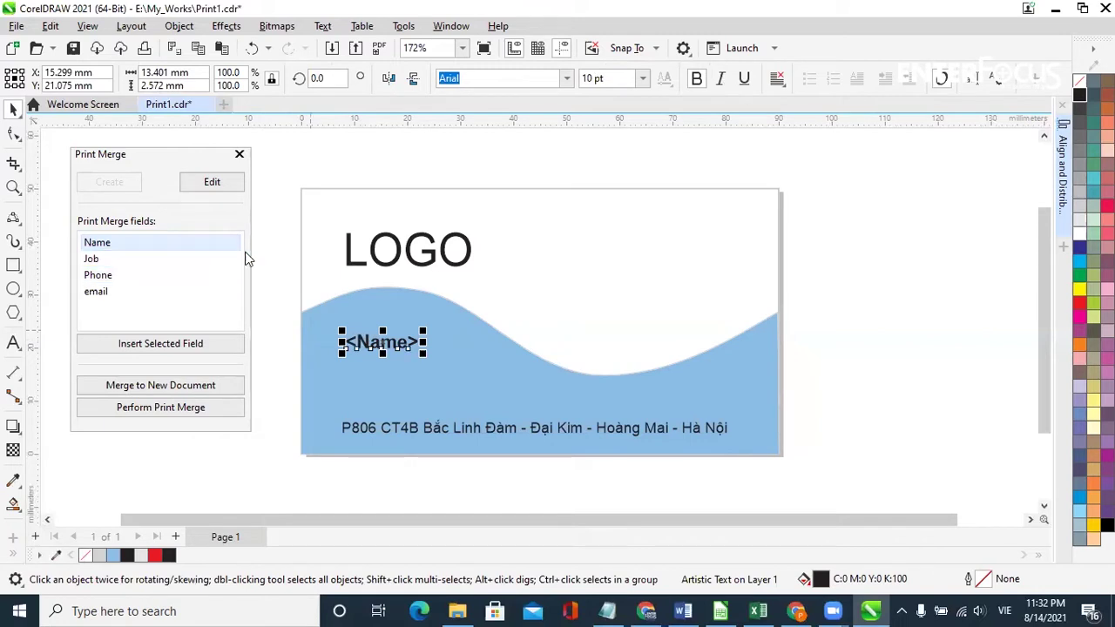
- Insert the Job merge field on the card and format it as 8 pt bold italic text
{"action": "left_click", "coordinate": [91, 260]}
{"action": "left_click", "coordinate": [172, 345]}
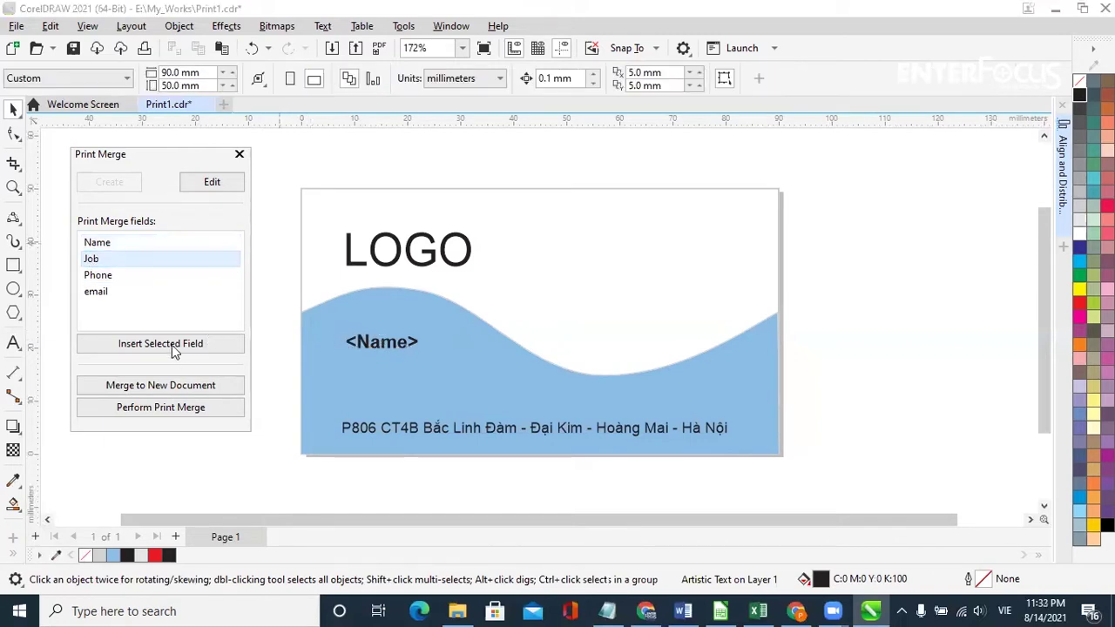
{"action": "left_click", "coordinate": [641, 322]}
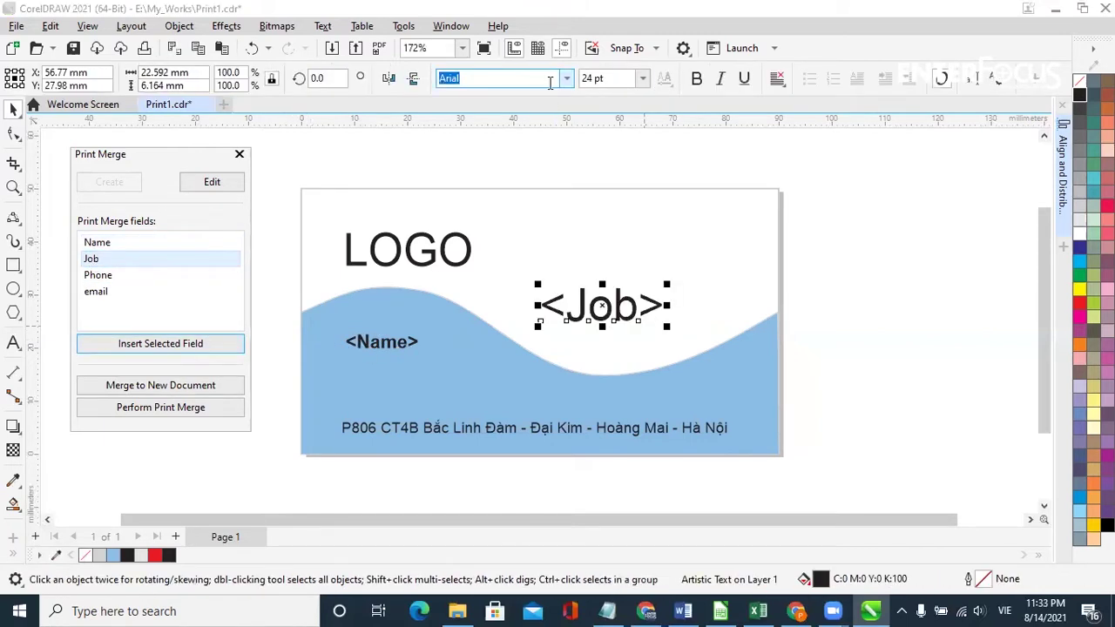
{"action": "left_click", "coordinate": [587, 78]}
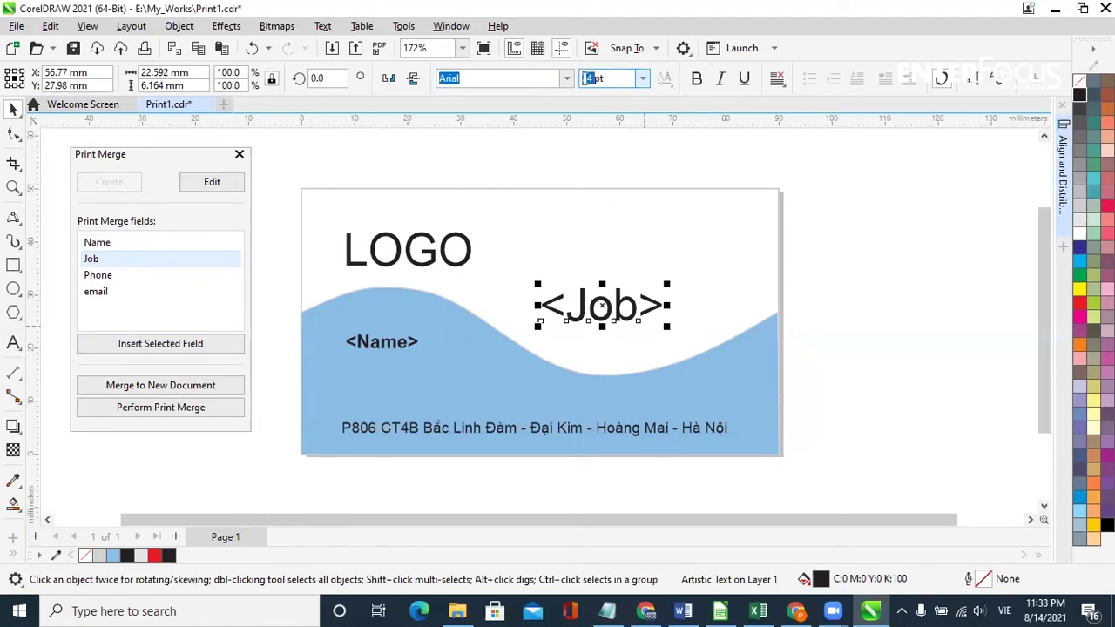
{"action": "type", "text": "8"}
{"action": "key", "text": "Return"}
{"action": "left_click", "coordinate": [720, 79]}
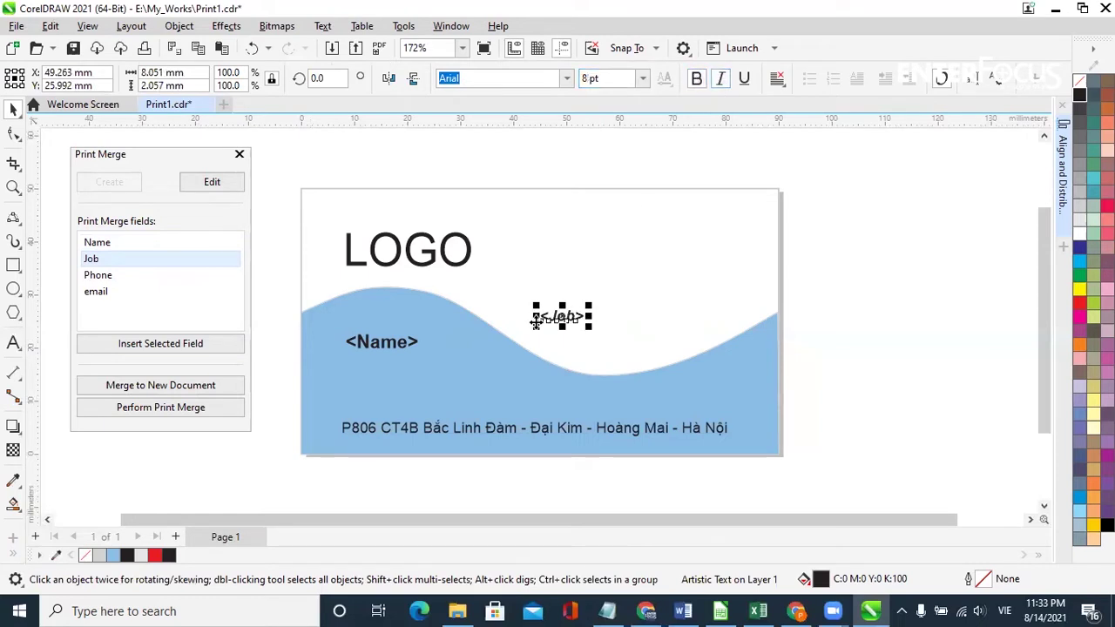
- Place the <Job> field directly below <Name> and left-align it with that field
{"action": "left_click_drag", "start_coordinate": [558, 317], "coordinate": [359, 365]}
{"action": "left_click", "coordinate": [383, 344], "text": "shift"}
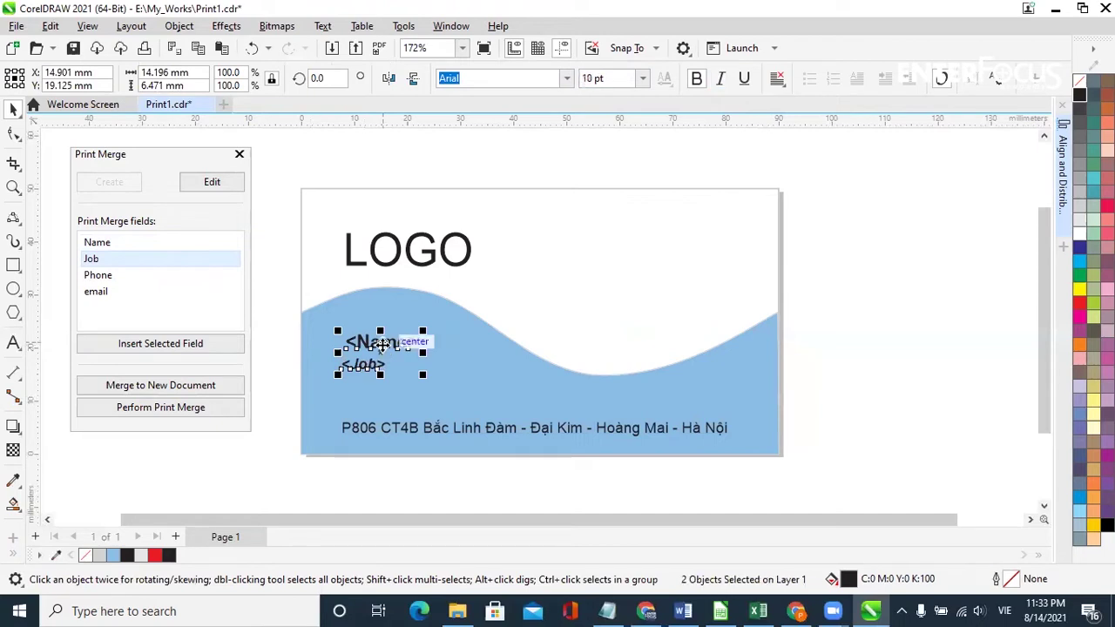
{"action": "left_click", "coordinate": [281, 344]}
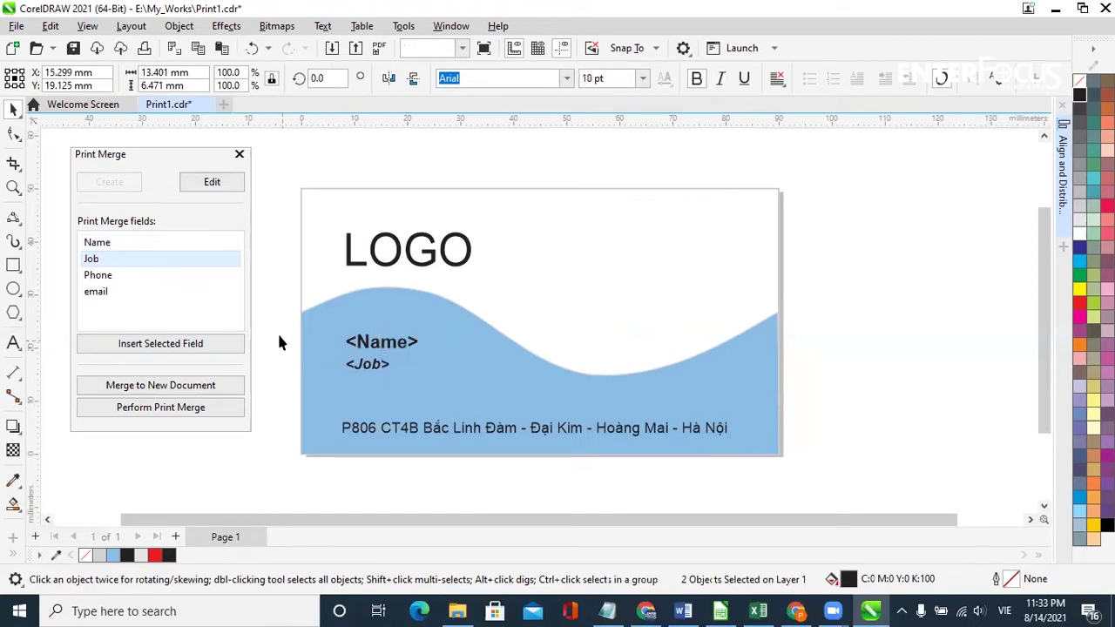
- Insert the Phone merge field, set its font size to 8 pt and place it below <Job>
{"action": "left_click", "coordinate": [117, 277]}
{"action": "left_click", "coordinate": [160, 343]}
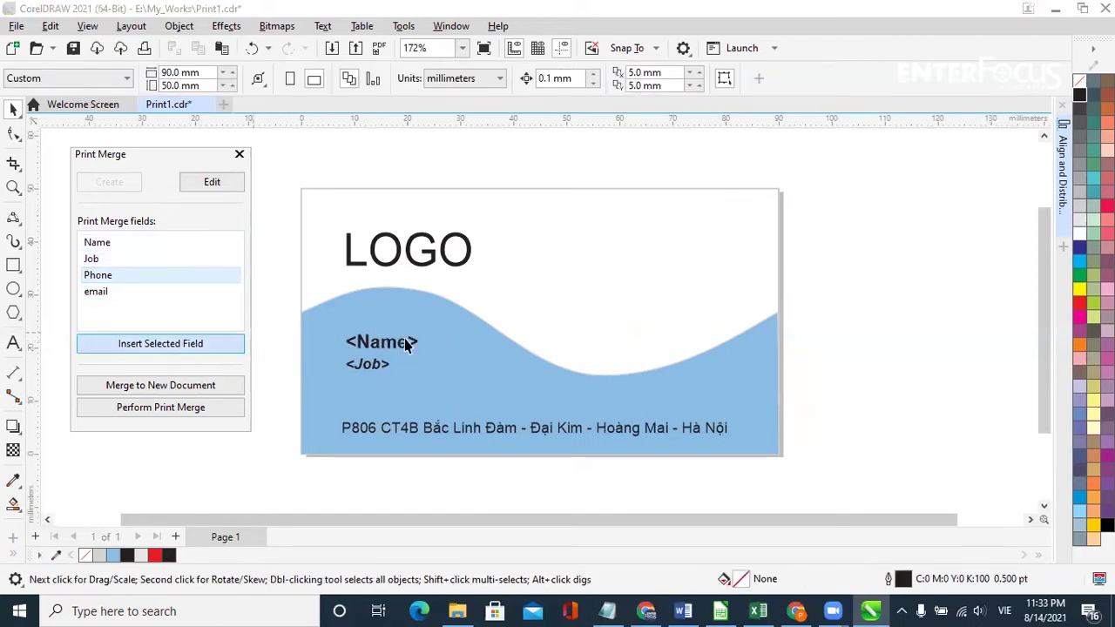
{"action": "left_click", "coordinate": [583, 80]}
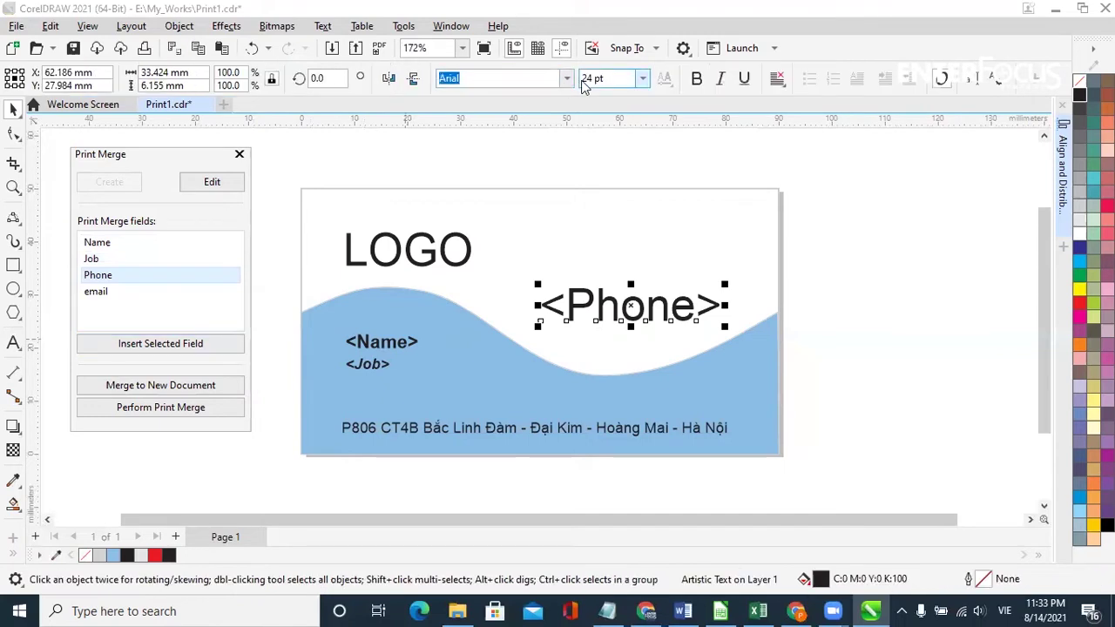
{"action": "type", "text": "8"}
{"action": "key", "text": "Return"}
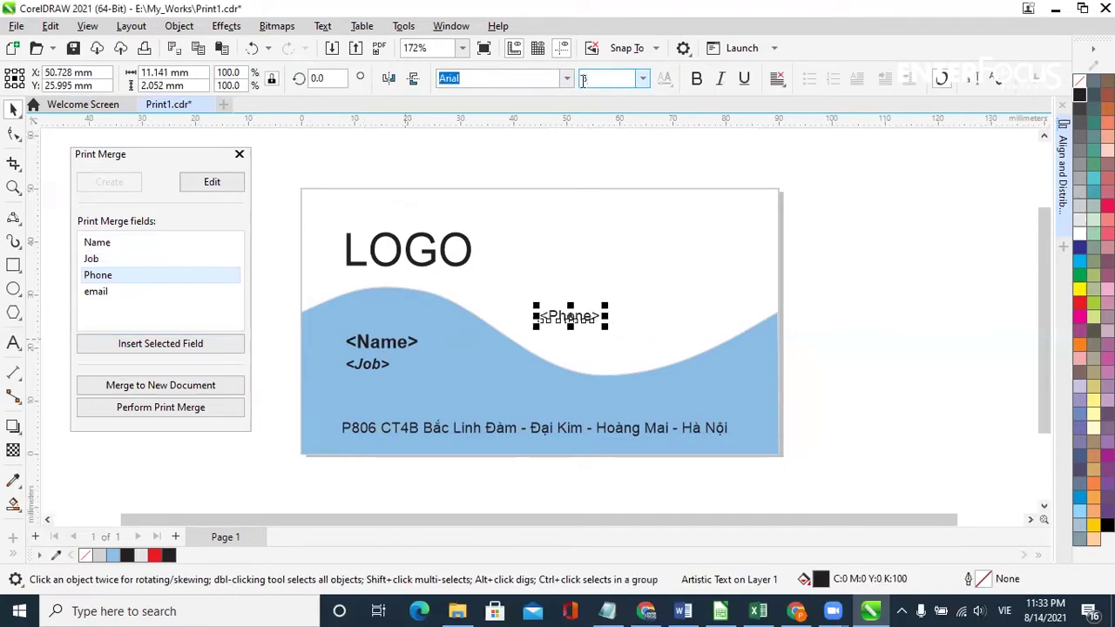
{"action": "left_click_drag", "start_coordinate": [582, 315], "coordinate": [380, 395]}
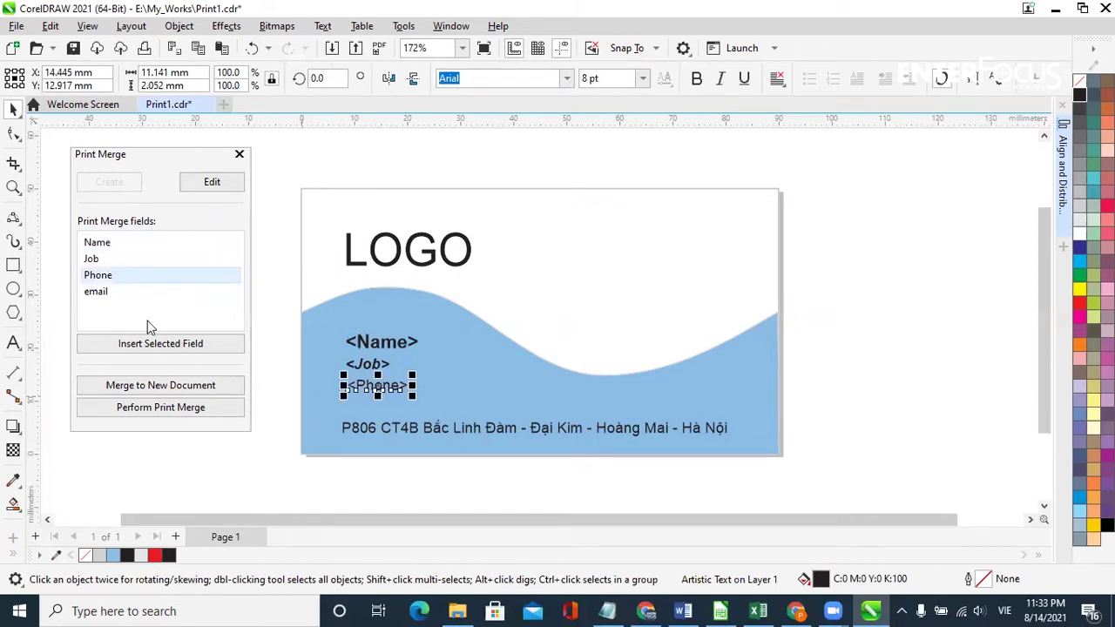
- Insert the email merge field, set its font size to 8 pt and place it below <Phone>
{"action": "left_click", "coordinate": [140, 292]}
{"action": "left_click", "coordinate": [153, 345]}
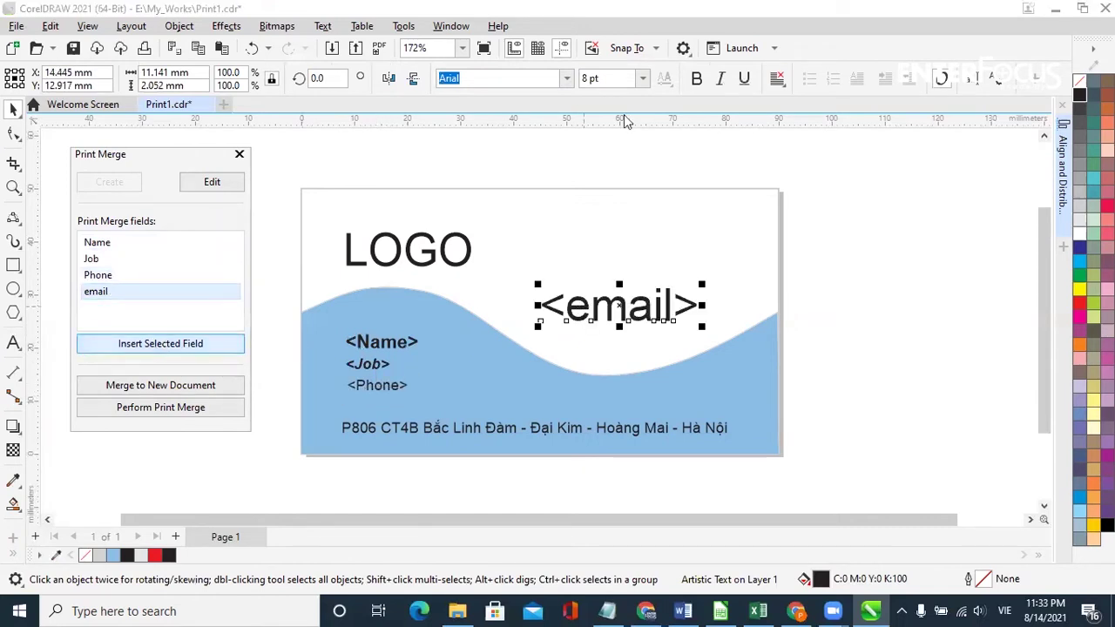
{"action": "double_click", "coordinate": [586, 77]}
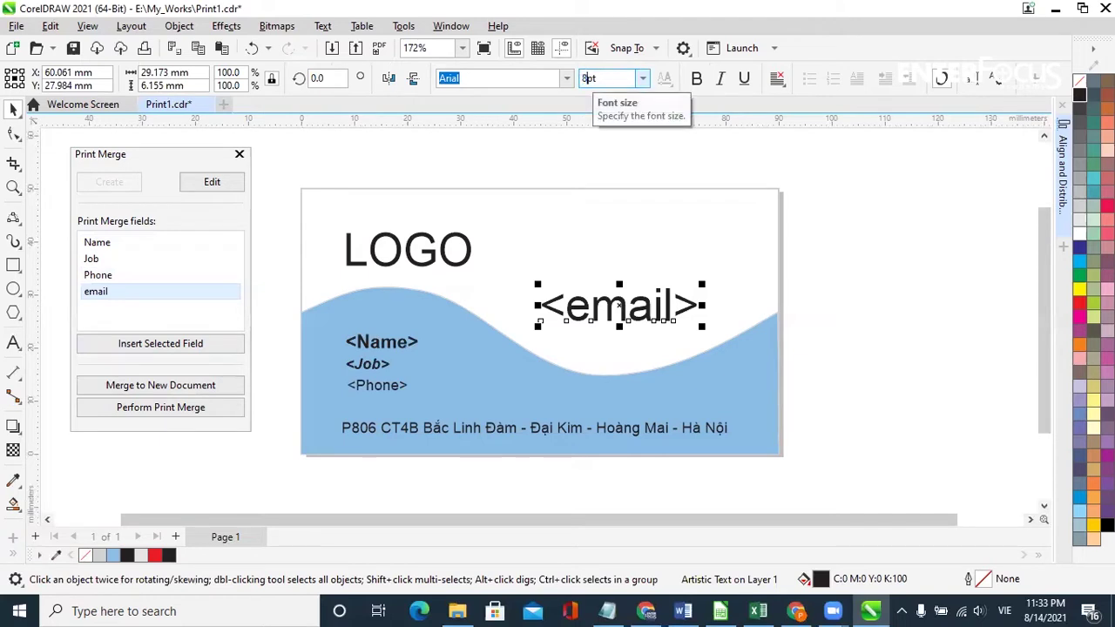
{"action": "type", "text": "8"}
{"action": "key", "text": "Return"}
{"action": "left_click_drag", "start_coordinate": [560, 330], "coordinate": [372, 403]}
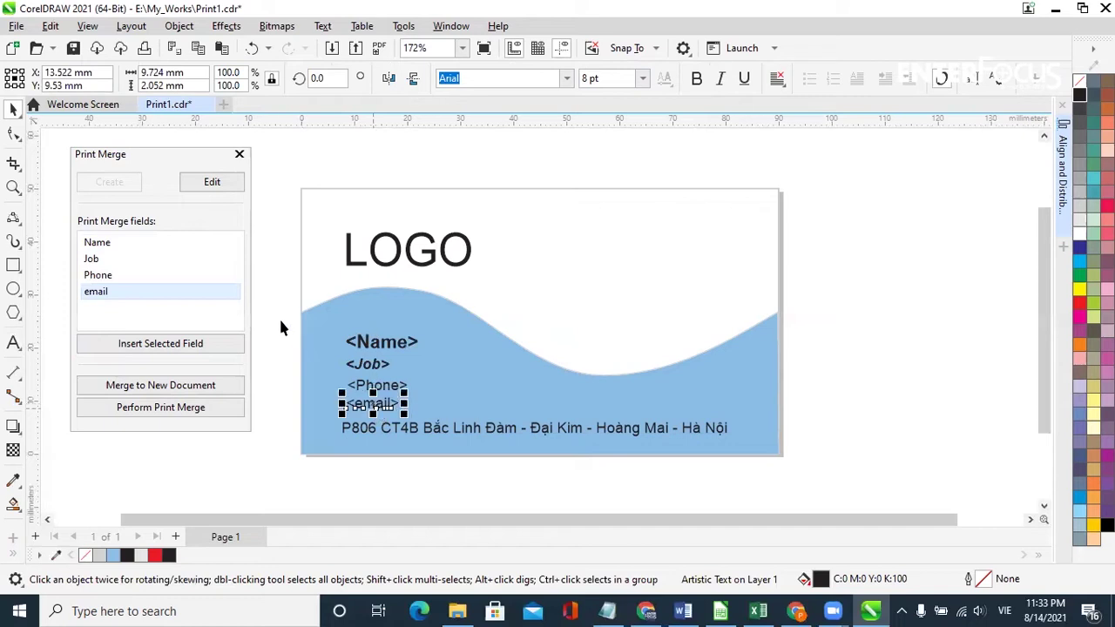
- Left-align the four merge fields with one another and the address line with the <email> field
{"action": "left_click_drag", "start_coordinate": [285, 322], "coordinate": [397, 373]}
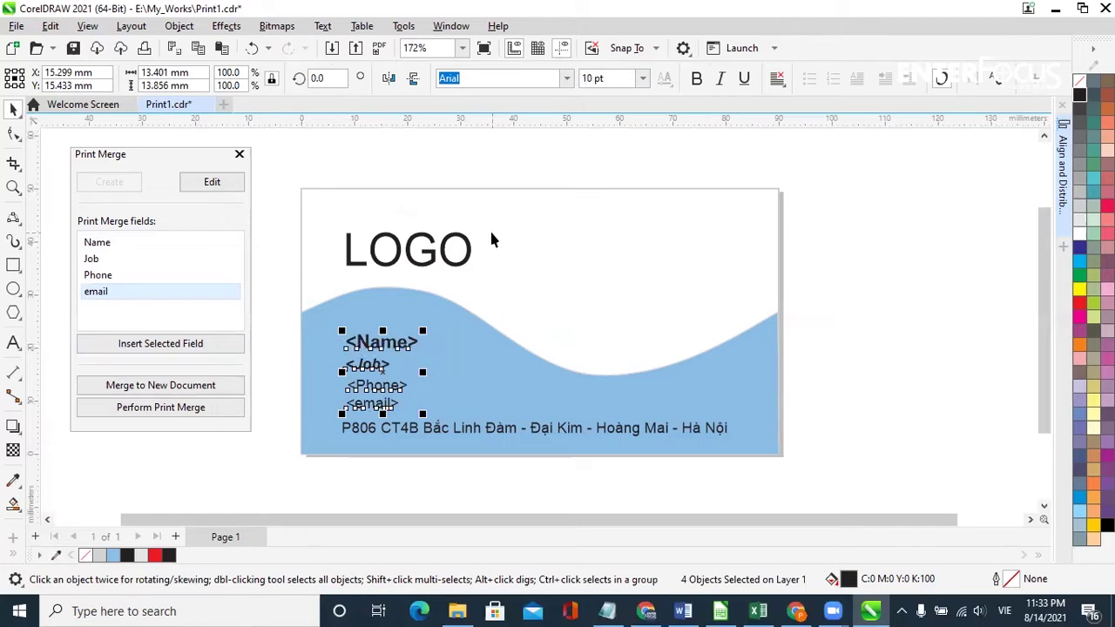
{"action": "left_click", "coordinate": [278, 306]}
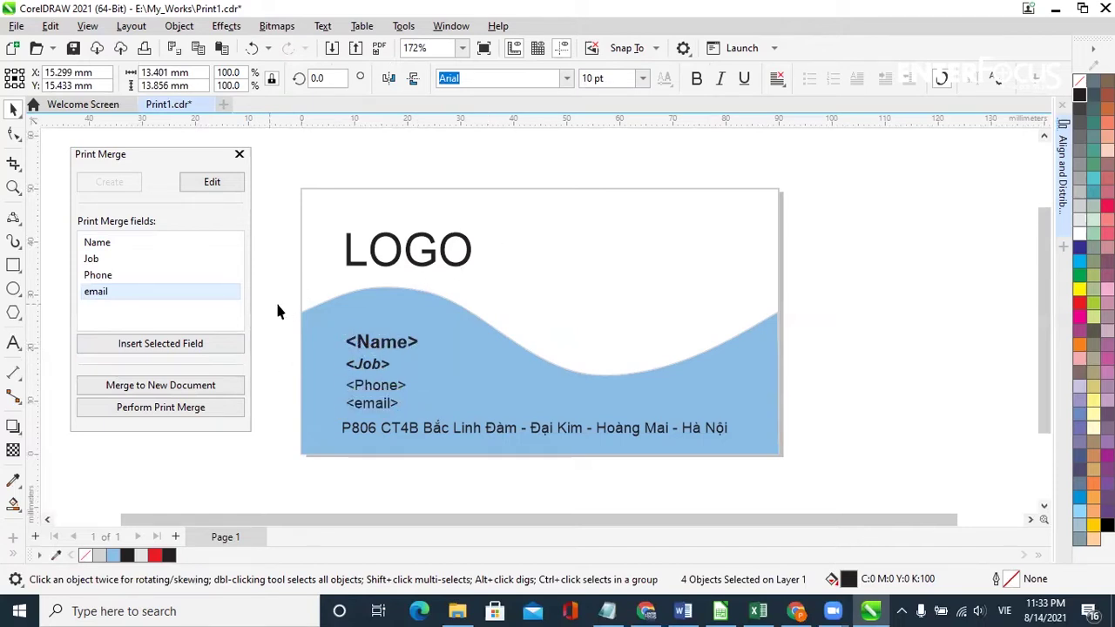
{"action": "left_click", "coordinate": [396, 427]}
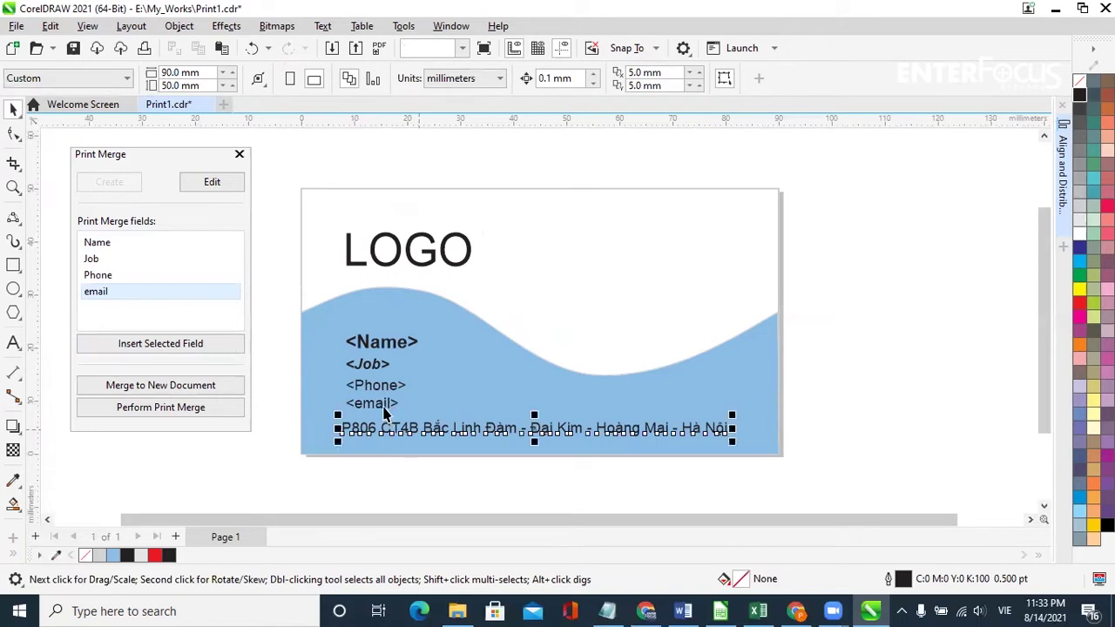
{"action": "left_click", "coordinate": [383, 406], "text": "shift"}
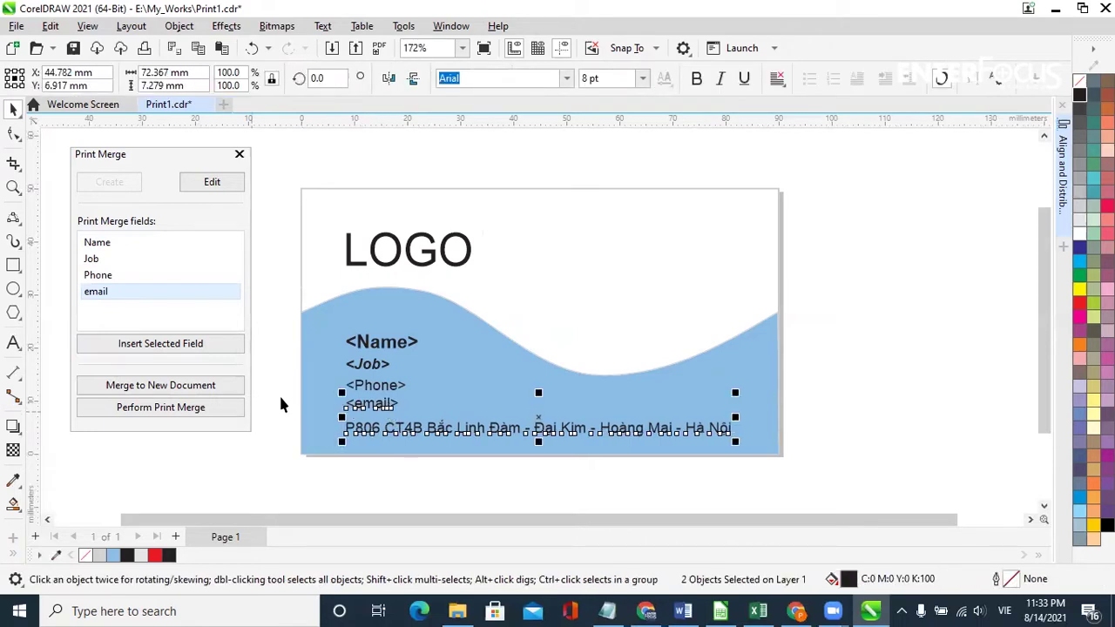
{"action": "key", "text": "Escape"}
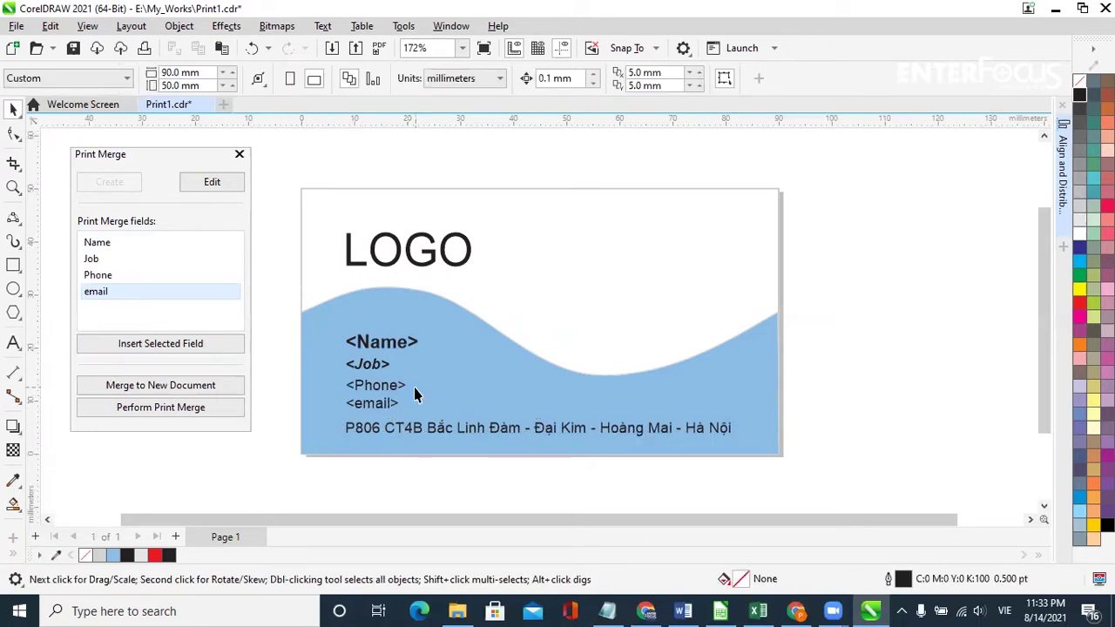
- Move the address line and the <email> field slightly lower on the card to open up the line spacing
{"action": "left_click", "coordinate": [410, 431]}
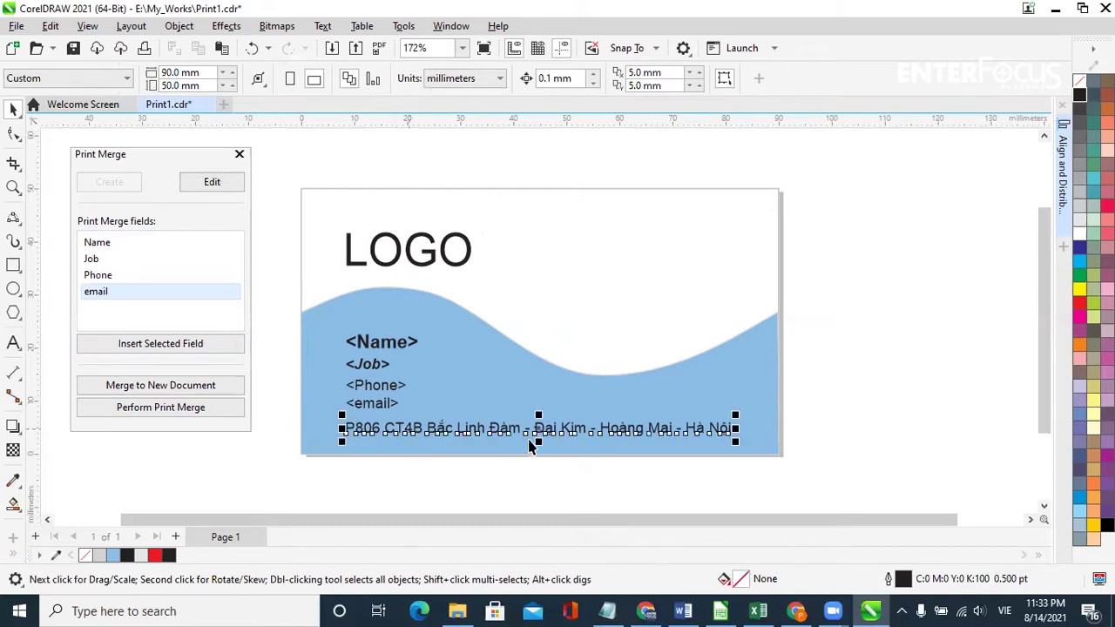
{"action": "left_click", "coordinate": [527, 428]}
{"action": "left_click_drag", "start_coordinate": [530, 438], "coordinate": [537, 435]}
{"action": "left_click_drag", "start_coordinate": [384, 412], "coordinate": [375, 417]}
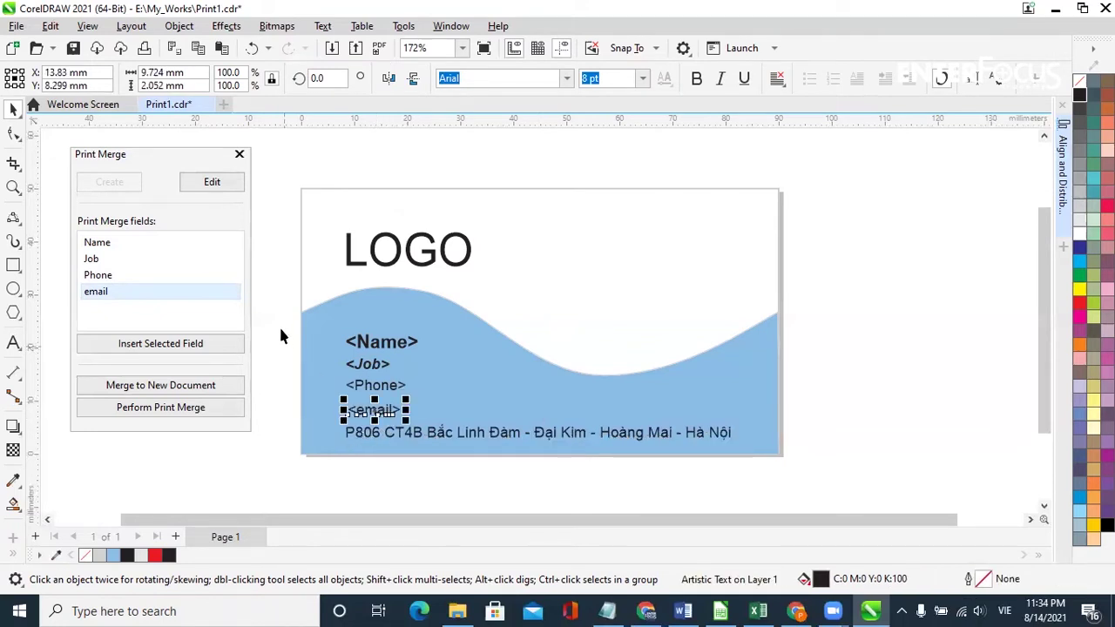
- Distribute the four merge fields and the address line with equal vertical spacing, and collapse the Align and Distribute settings
{"action": "left_click_drag", "start_coordinate": [281, 329], "coordinate": [448, 444]}
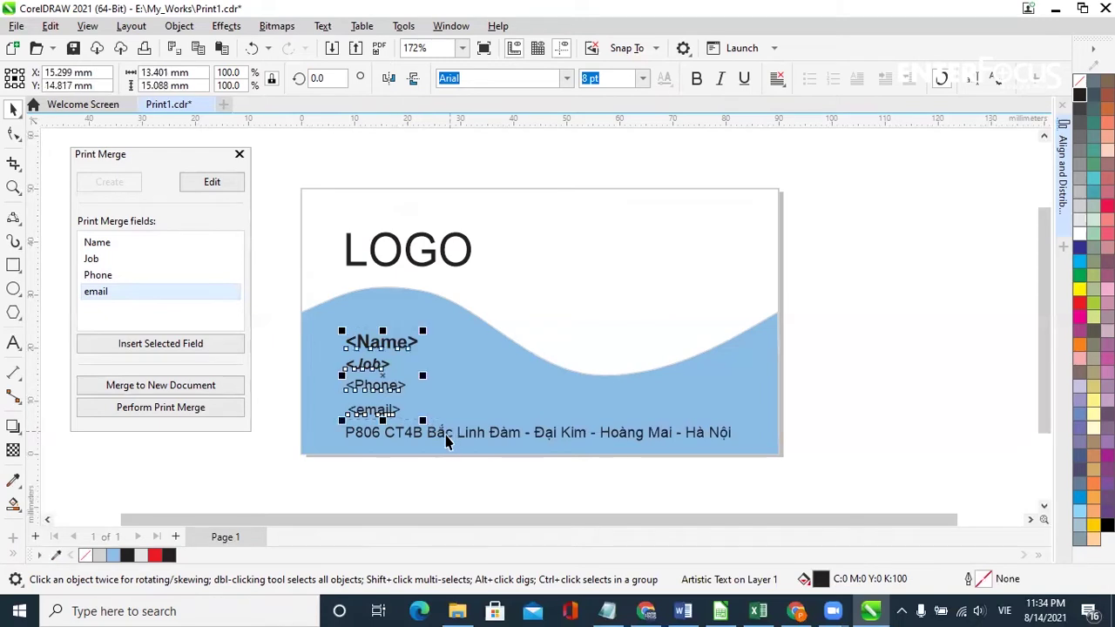
{"action": "left_click", "coordinate": [1063, 183]}
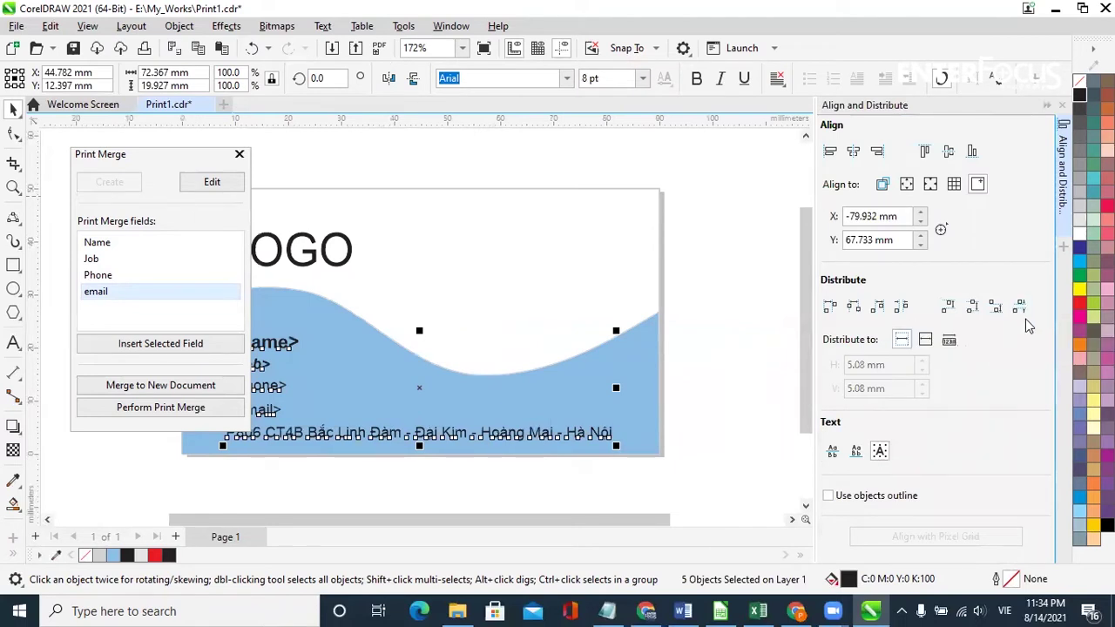
{"action": "left_click", "coordinate": [1021, 308]}
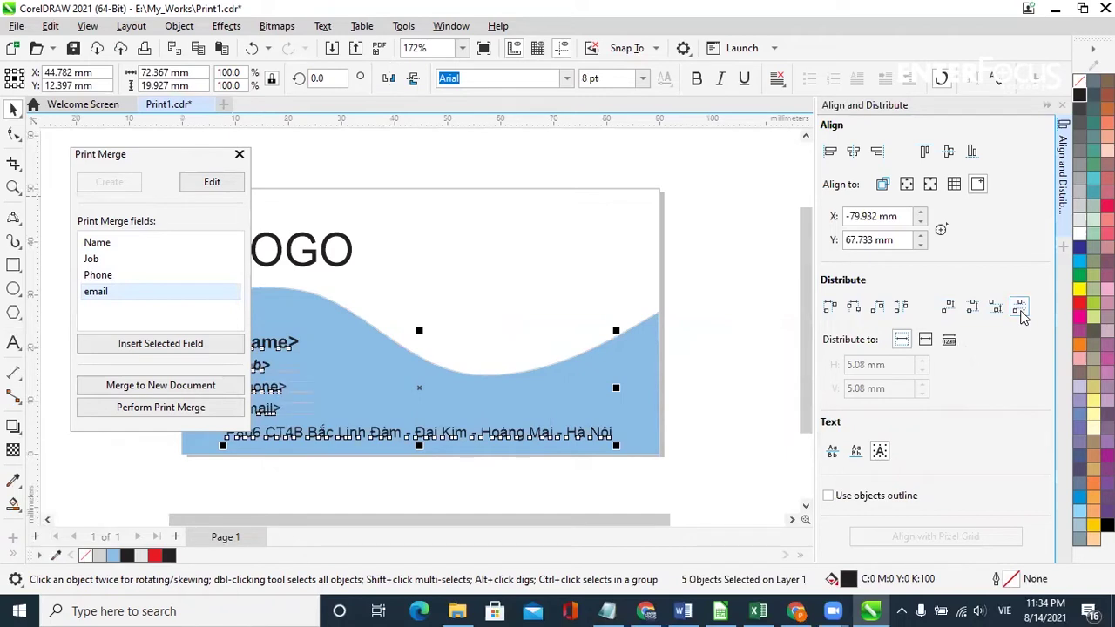
{"action": "left_click", "coordinate": [311, 167]}
{"action": "left_click", "coordinate": [1045, 106]}
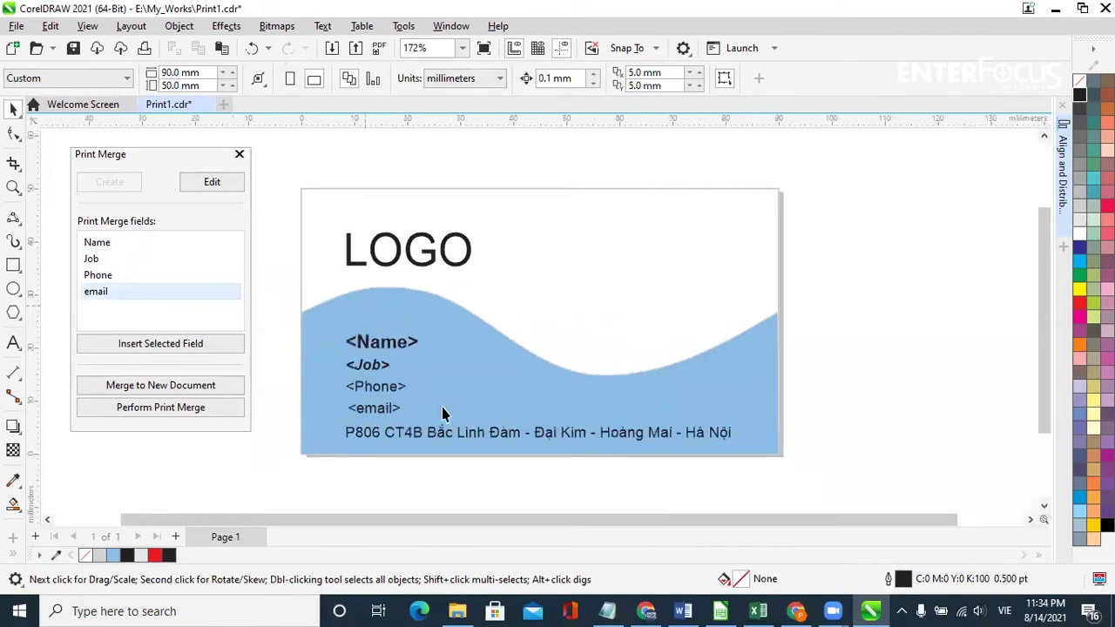
- Merge the business card and its data records into a new document
{"action": "left_click", "coordinate": [112, 293]}
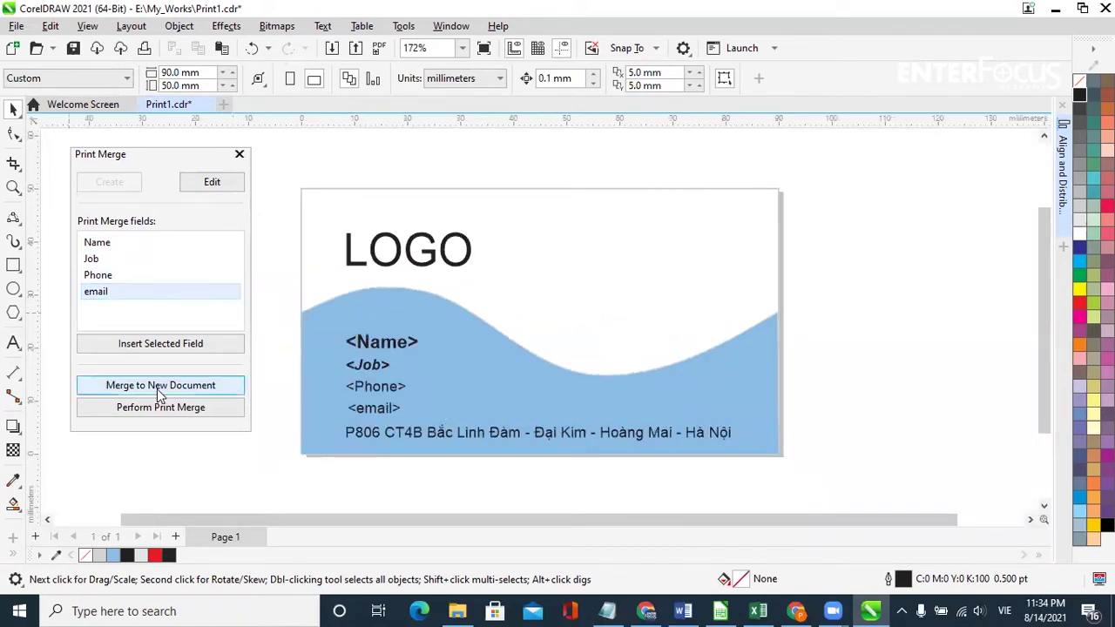
{"action": "left_click", "coordinate": [194, 386]}
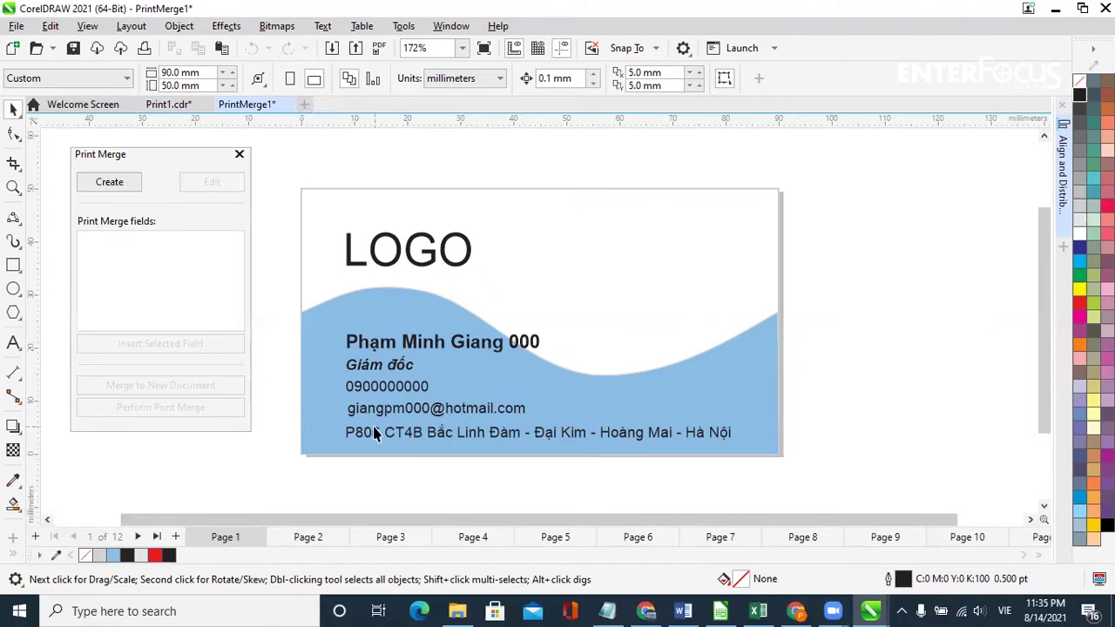
- Review the merged business cards on pages 2 through 6 and close the Print Merge settings
{"action": "left_click", "coordinate": [289, 541]}
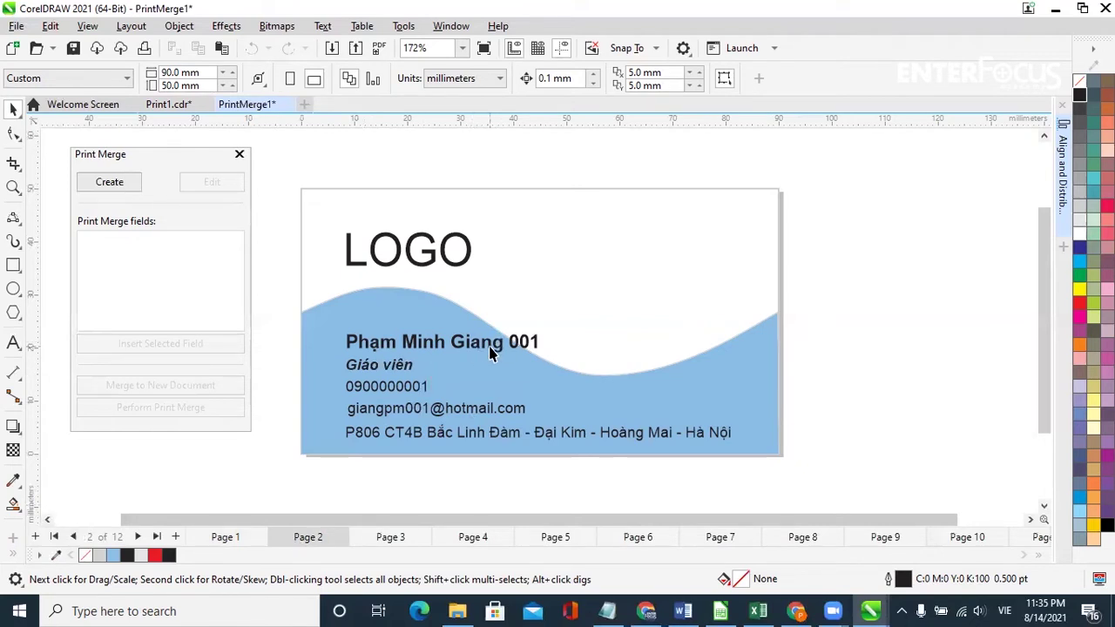
{"action": "left_click", "coordinate": [390, 530]}
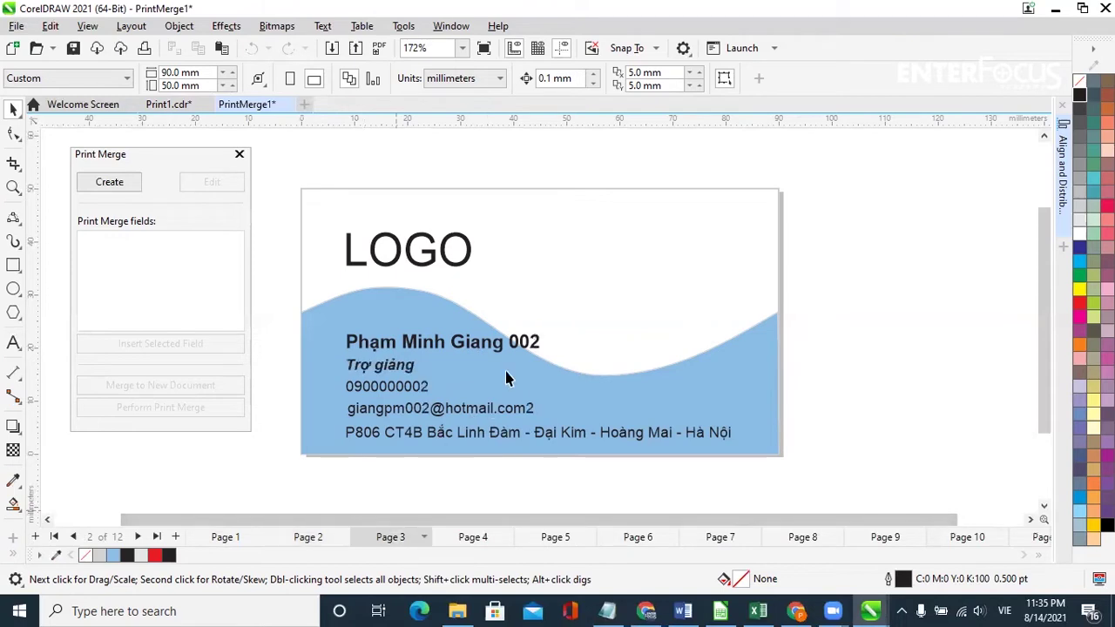
{"action": "left_click", "coordinate": [473, 537]}
{"action": "left_click", "coordinate": [546, 538]}
{"action": "left_click", "coordinate": [642, 542]}
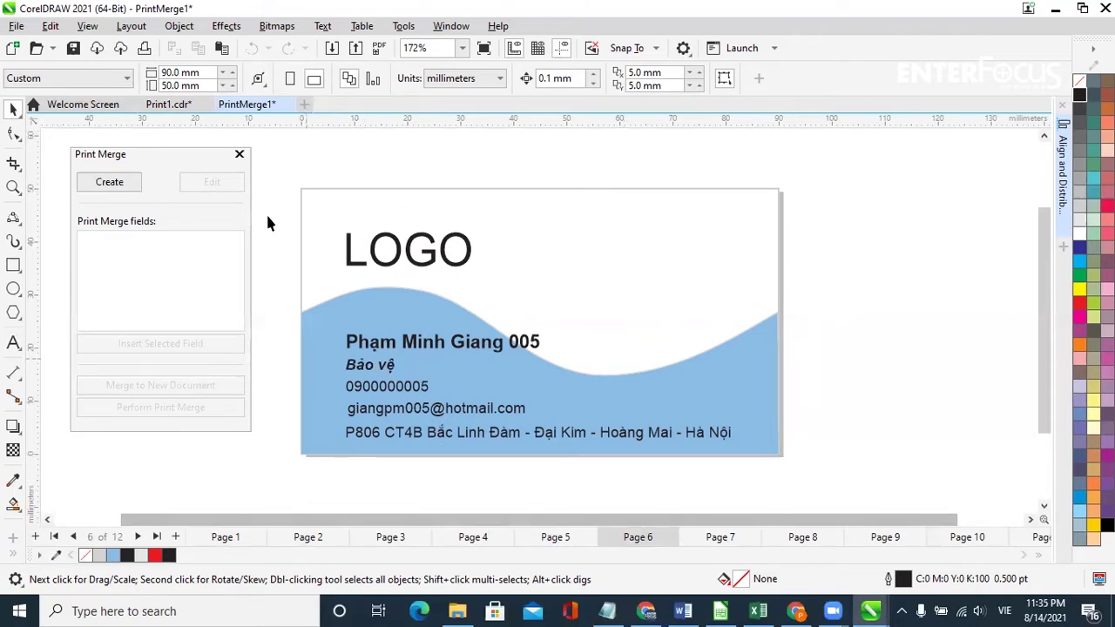
{"action": "left_click", "coordinate": [240, 154]}
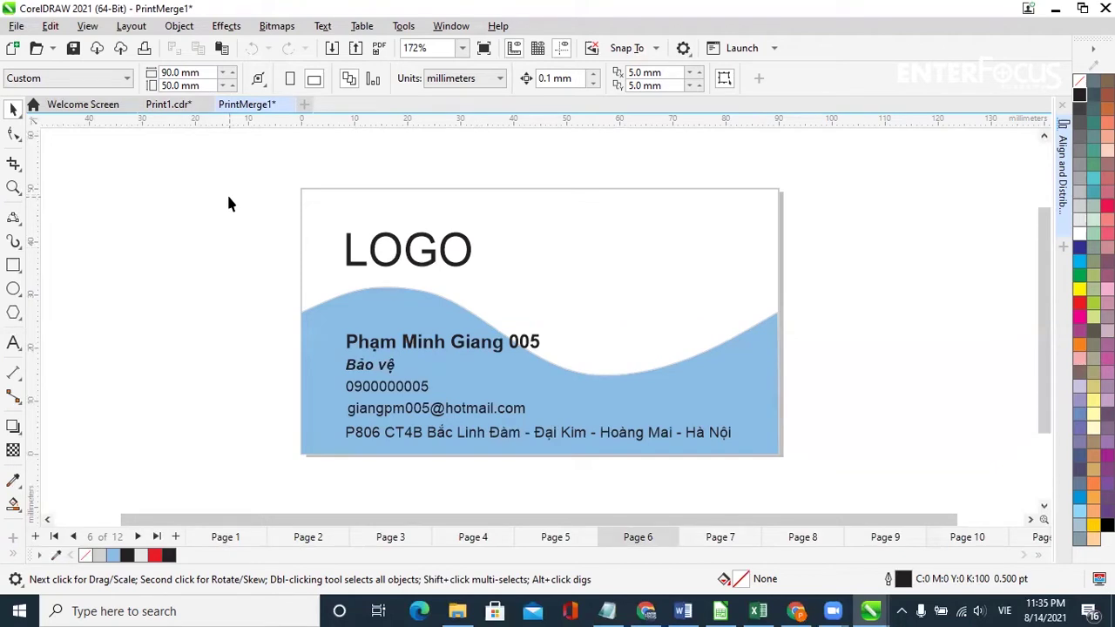
- Compare the Print1.cdr template with the merged document and return to the merged document's first page
{"action": "left_click", "coordinate": [171, 105]}
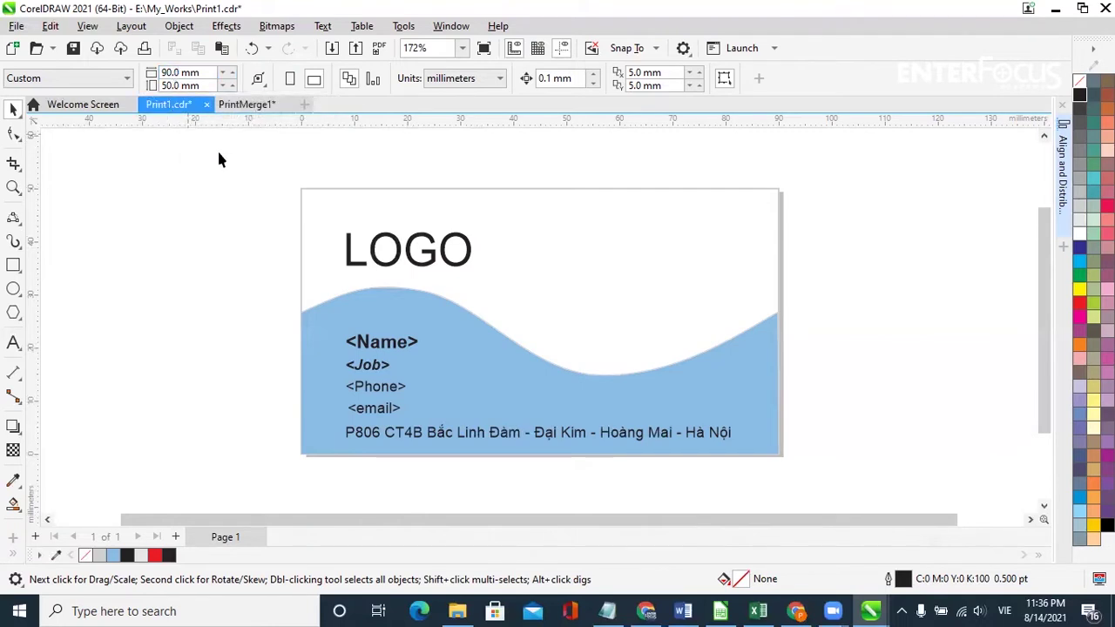
{"action": "left_click", "coordinate": [228, 106]}
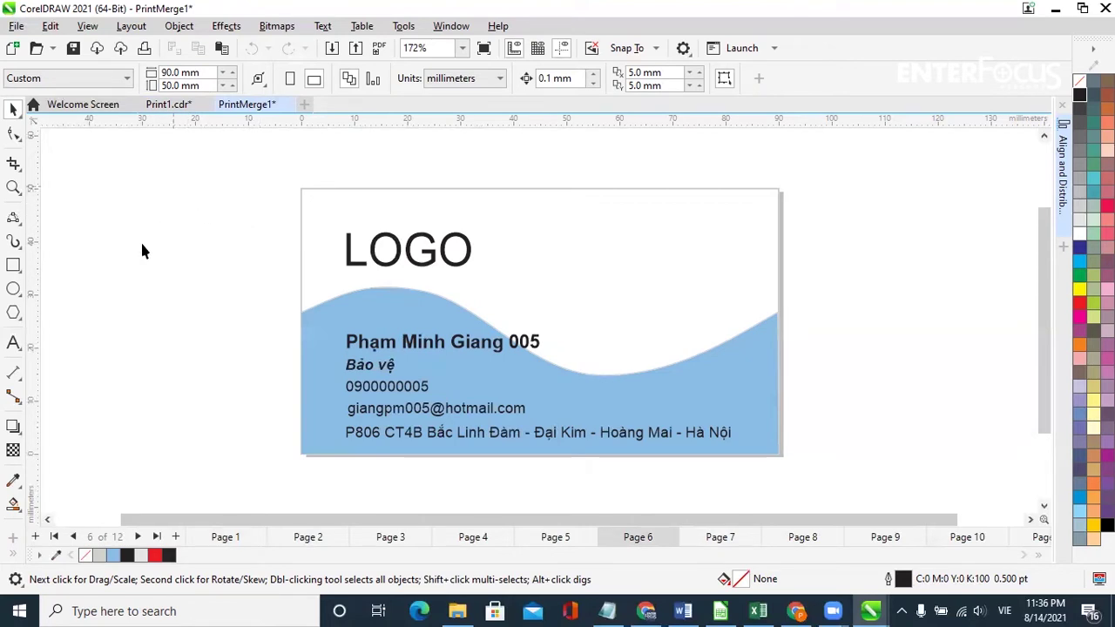
{"action": "left_click", "coordinate": [224, 537]}
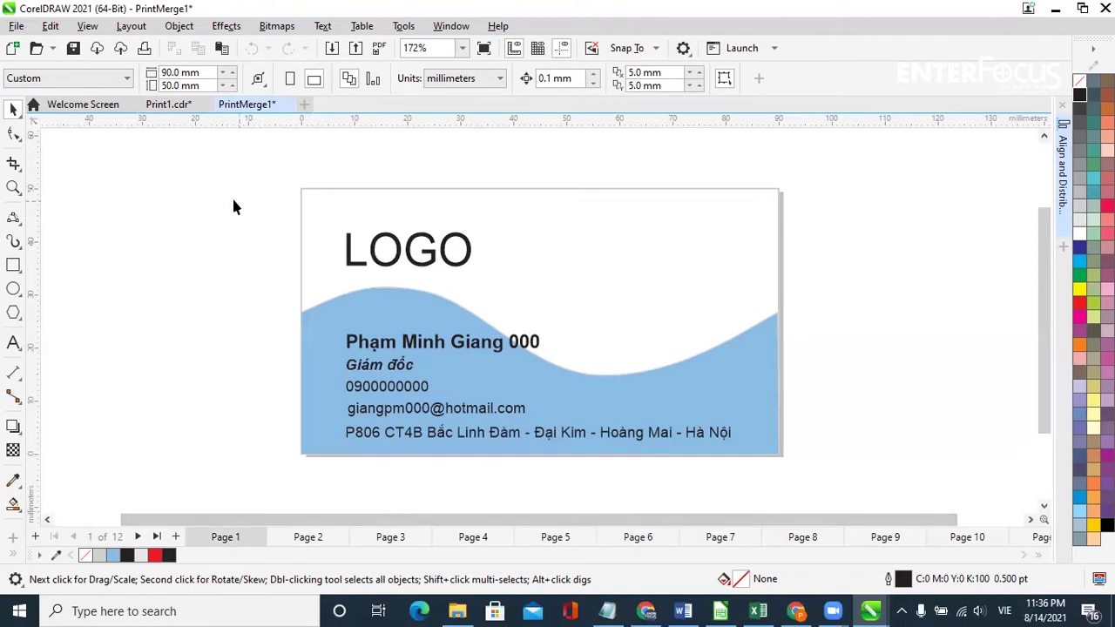
- Open the print preview of the merged document and check the cards on pages 1 and 2
{"action": "left_click", "coordinate": [17, 25]}
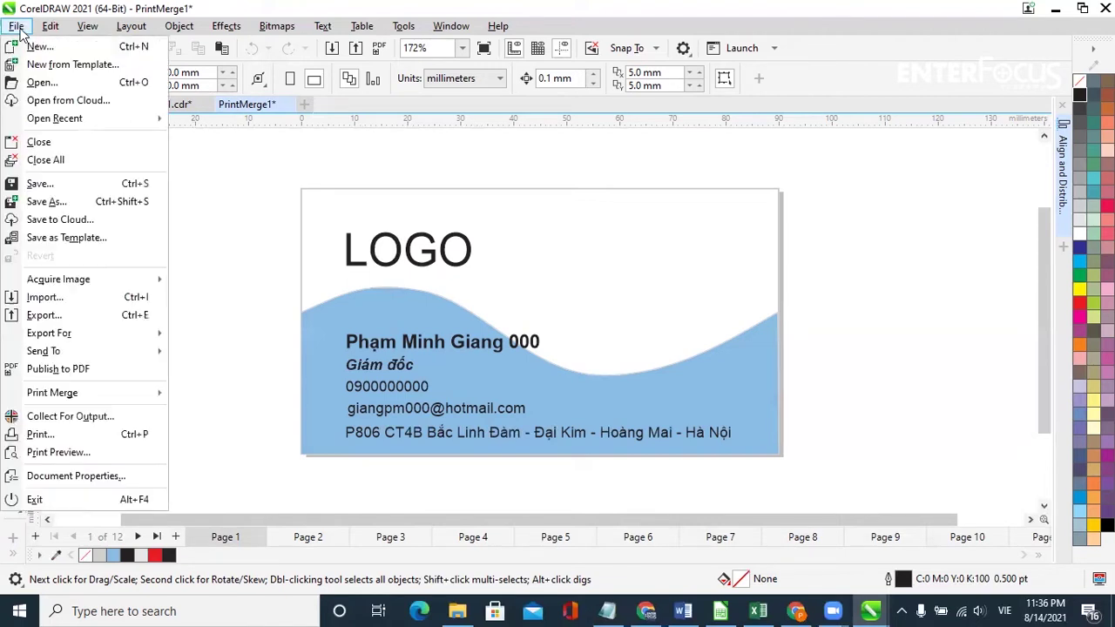
{"action": "left_click", "coordinate": [59, 452]}
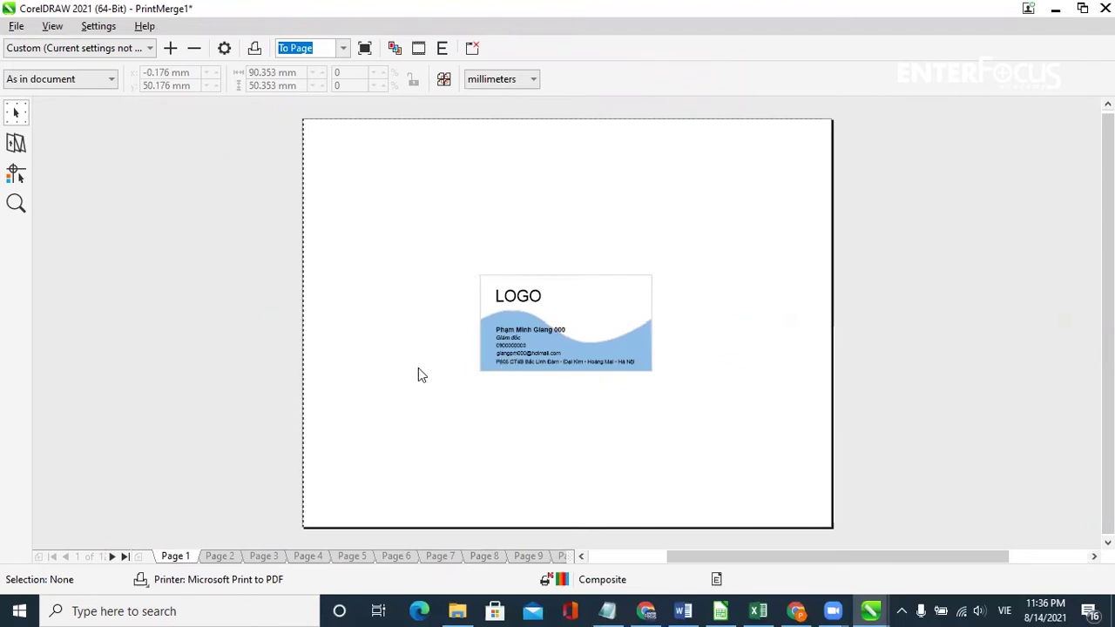
{"action": "left_click", "coordinate": [225, 557]}
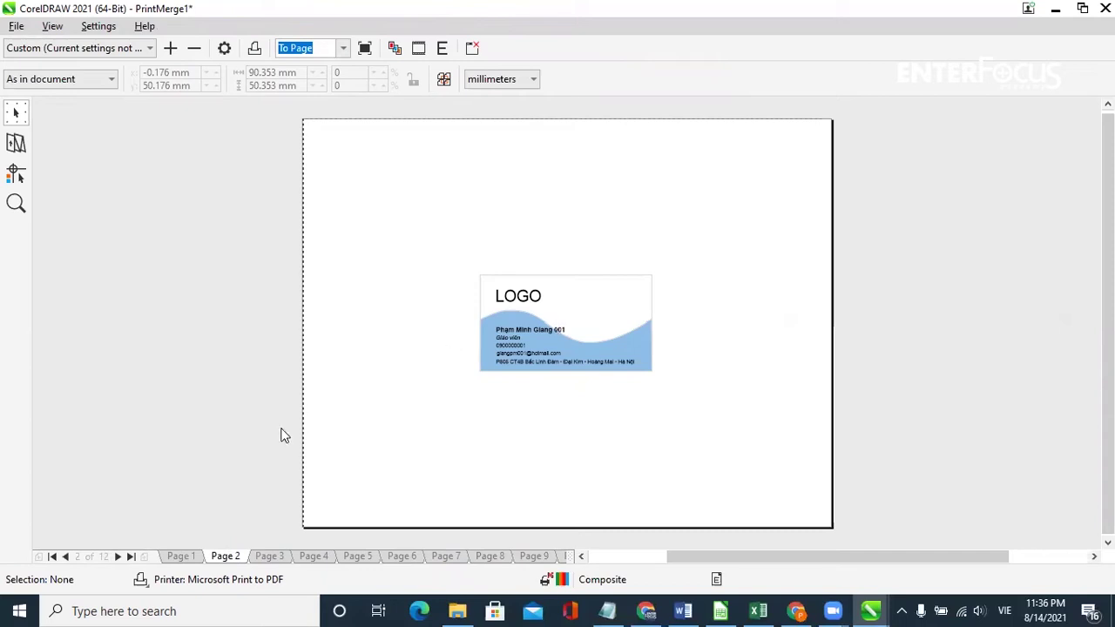
{"action": "left_click", "coordinate": [181, 558]}
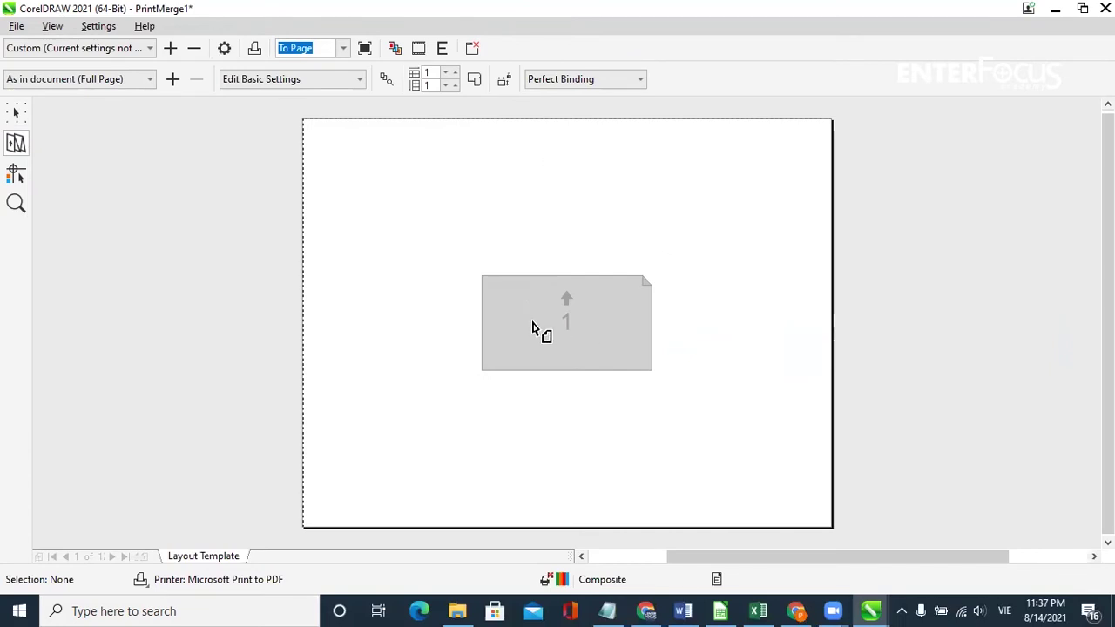
- Set the imposition layout to 3 cards across and 4 down so that 12 cards share one sheet
{"action": "left_click", "coordinate": [454, 73]}
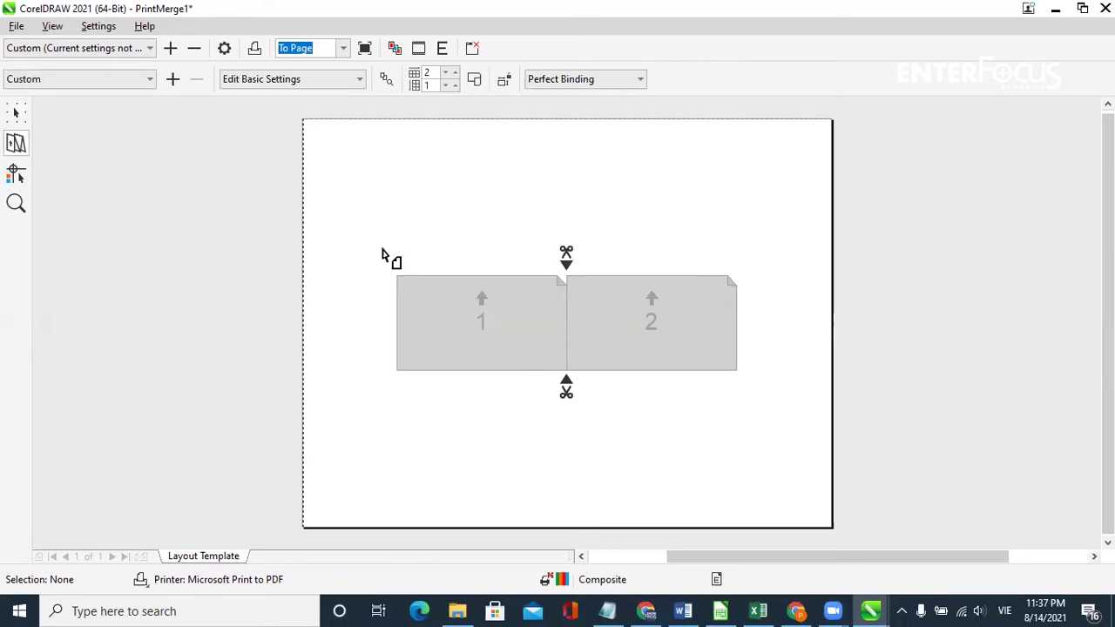
{"action": "left_click", "coordinate": [454, 73]}
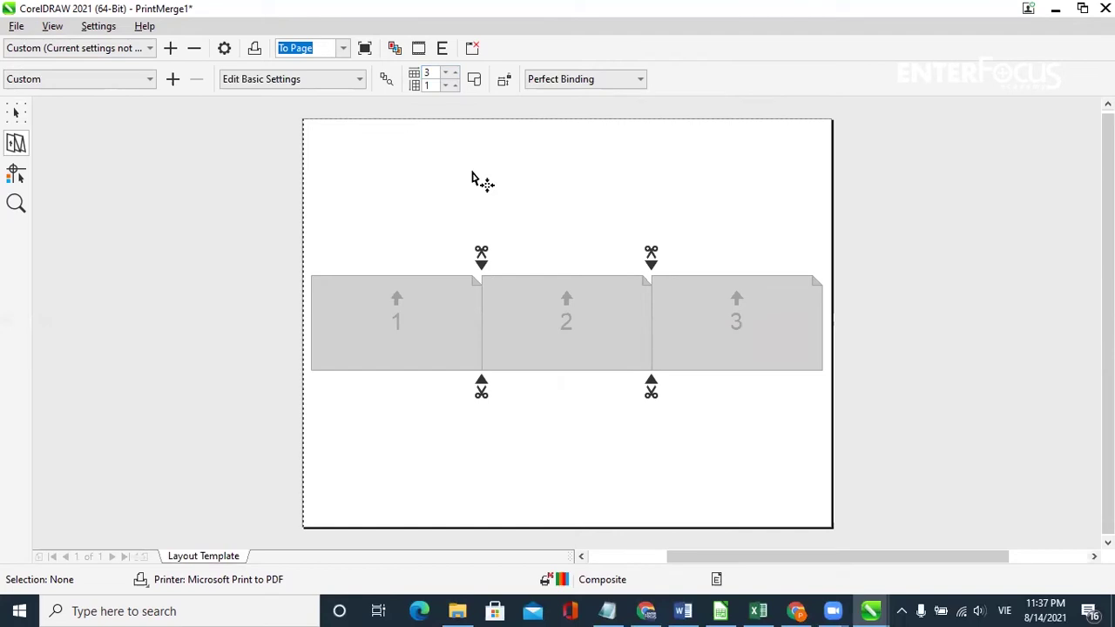
{"action": "left_click", "coordinate": [454, 86]}
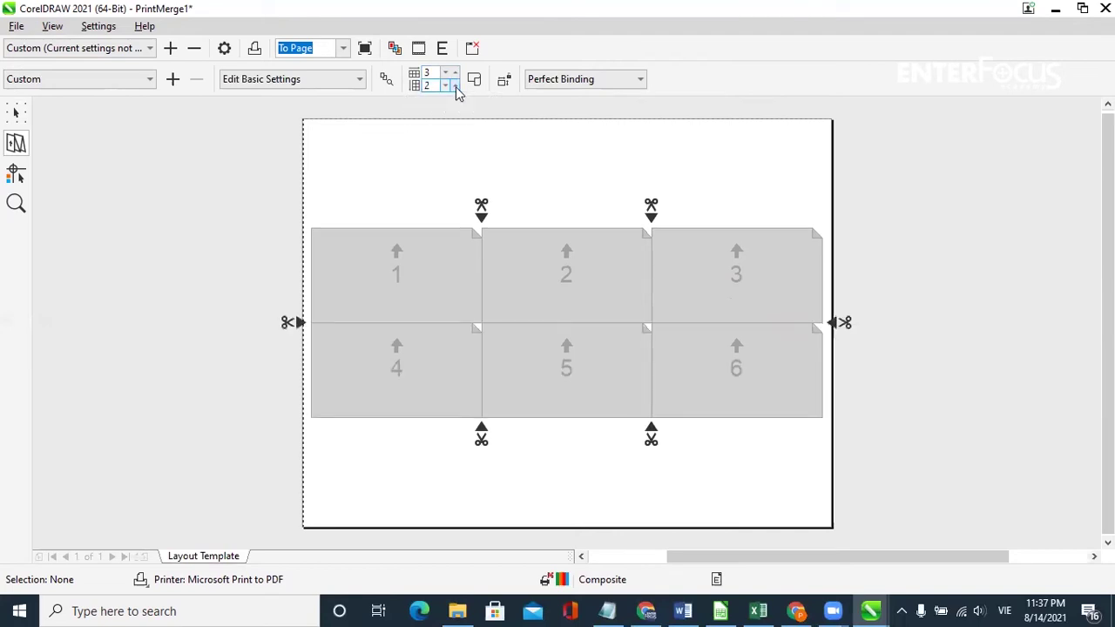
{"action": "left_click", "coordinate": [455, 86]}
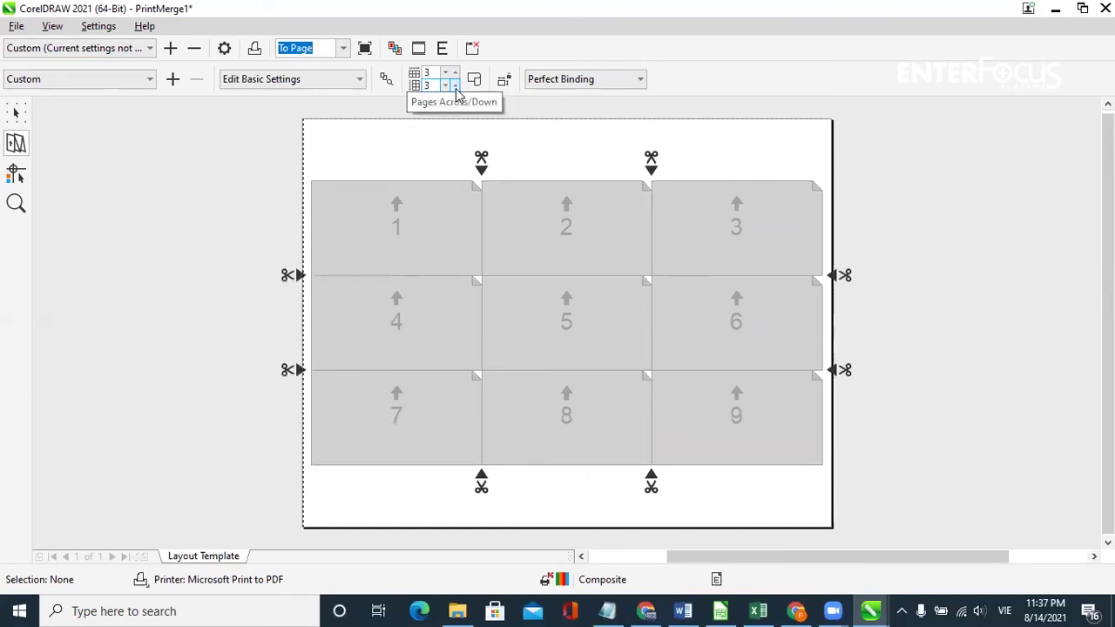
{"action": "left_click", "coordinate": [454, 86]}
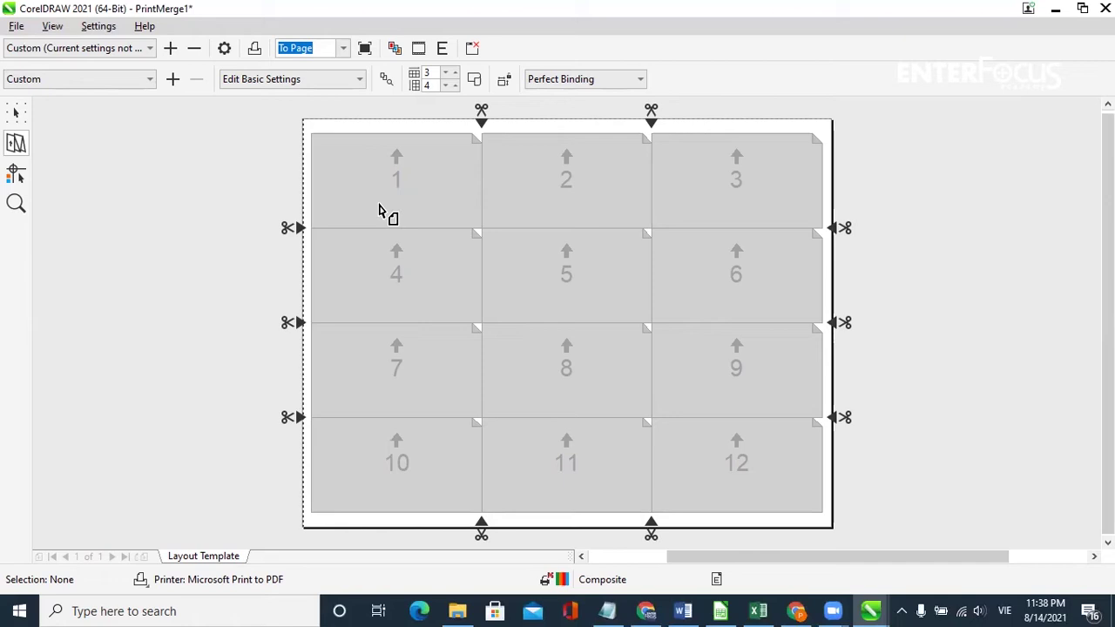
- Add crop marks around the imposed cards and display the finished sheet in the preview
{"action": "left_click", "coordinate": [15, 112]}
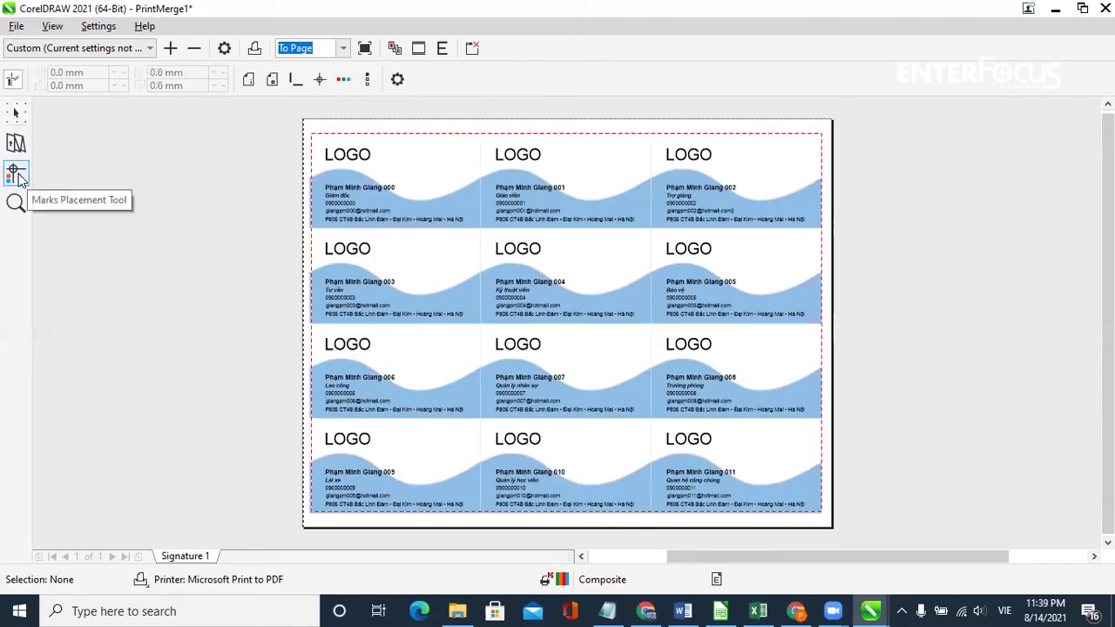
{"action": "left_click", "coordinate": [298, 86]}
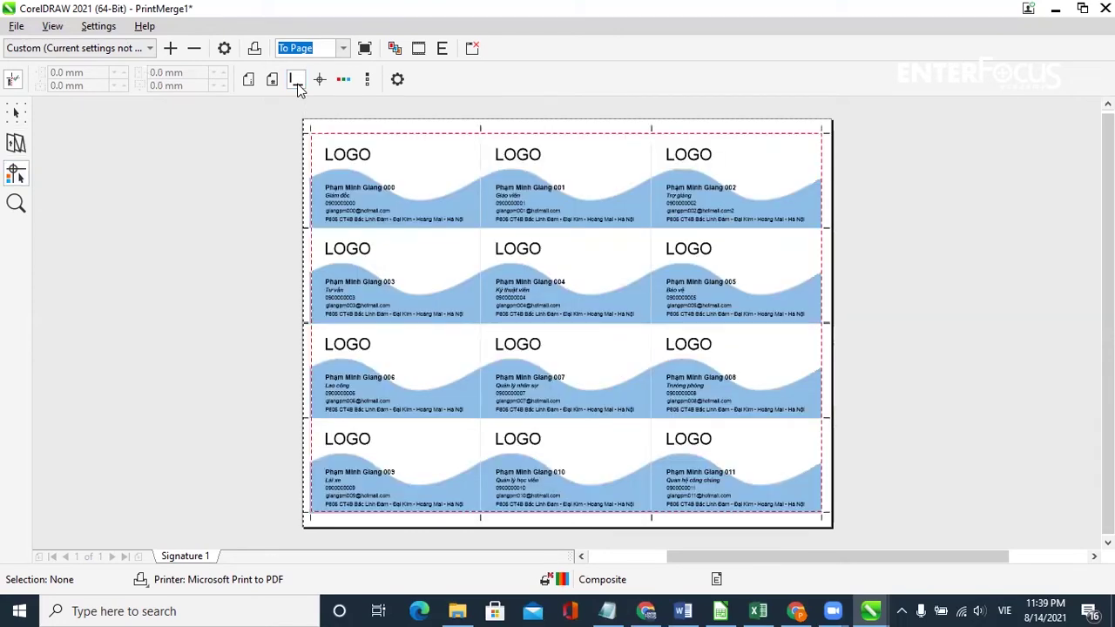
{"action": "left_click", "coordinate": [15, 112]}
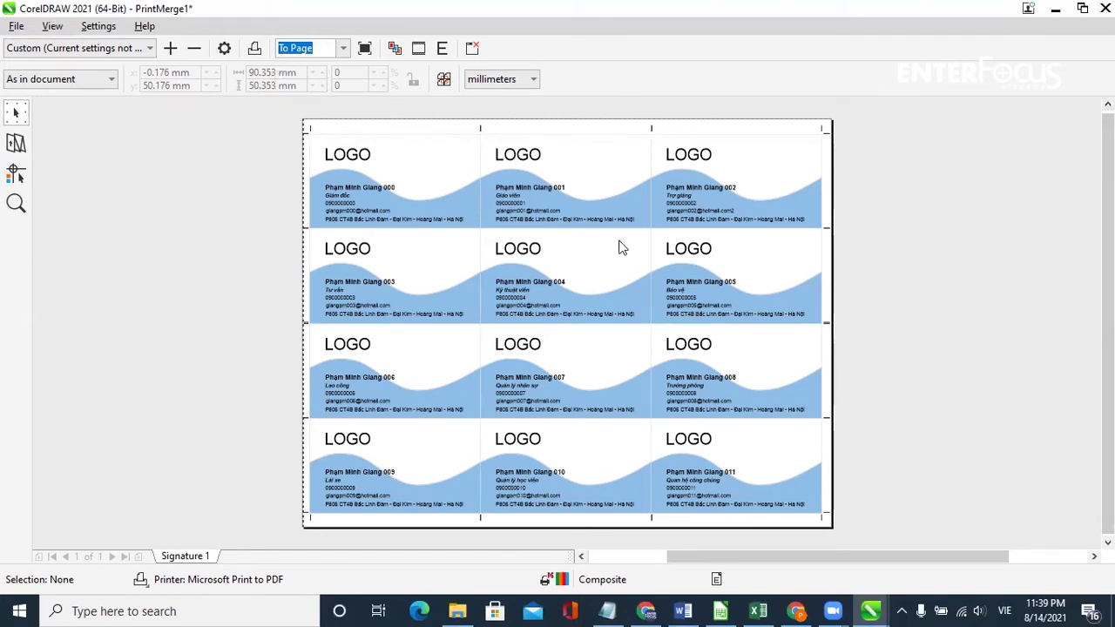
- Leave the print preview and close the PrintMerge1 document without saving it
{"action": "key", "text": "Escape"}
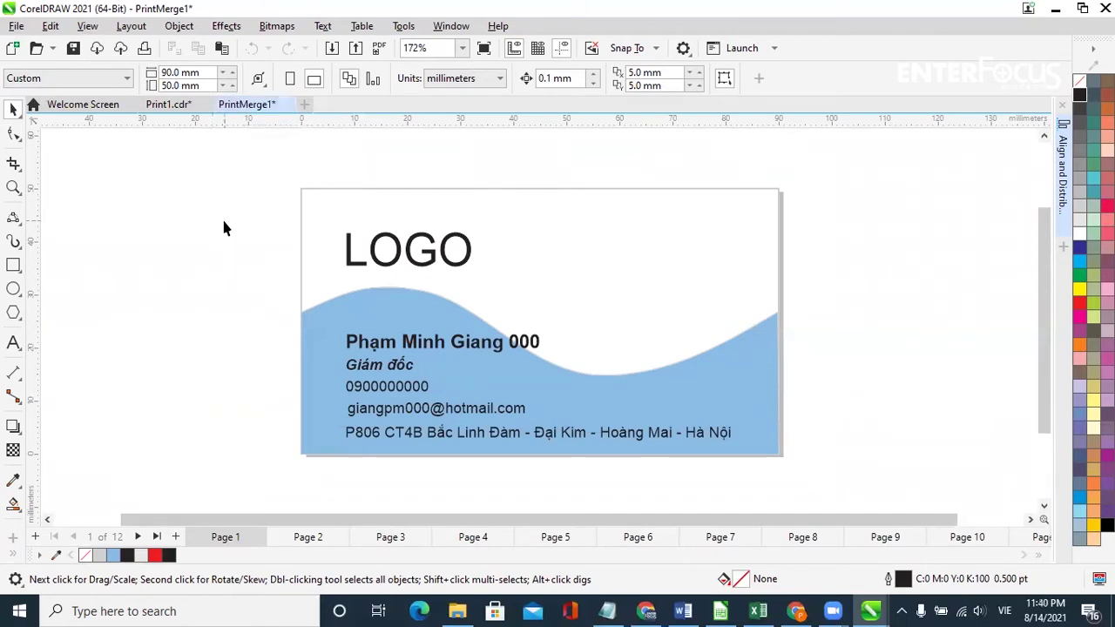
{"action": "left_click", "coordinate": [286, 105]}
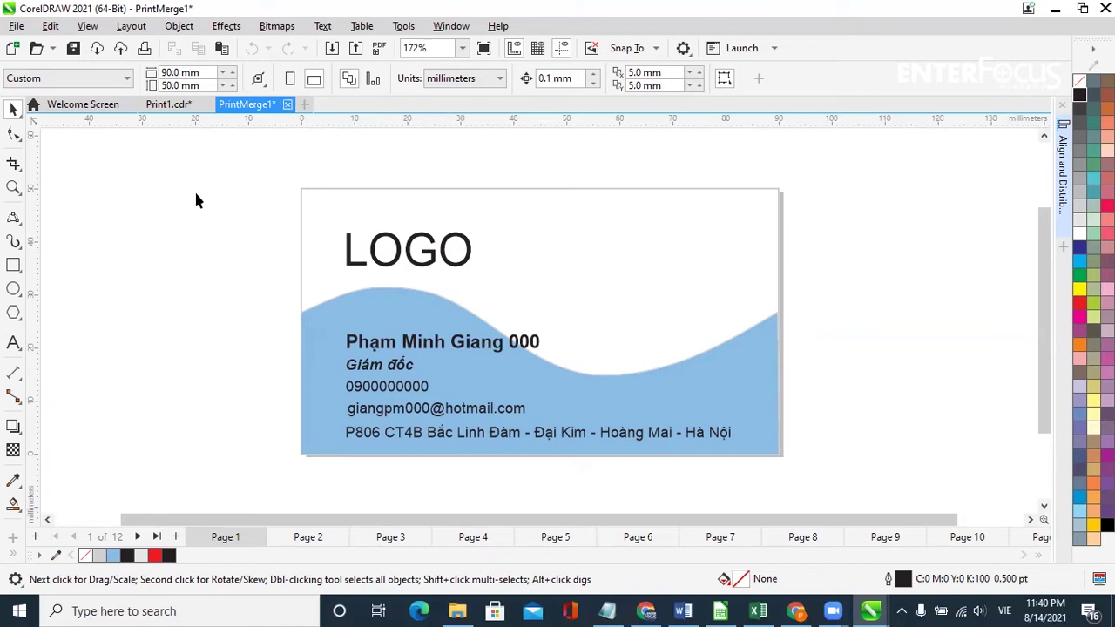
{"action": "left_click", "coordinate": [570, 344]}
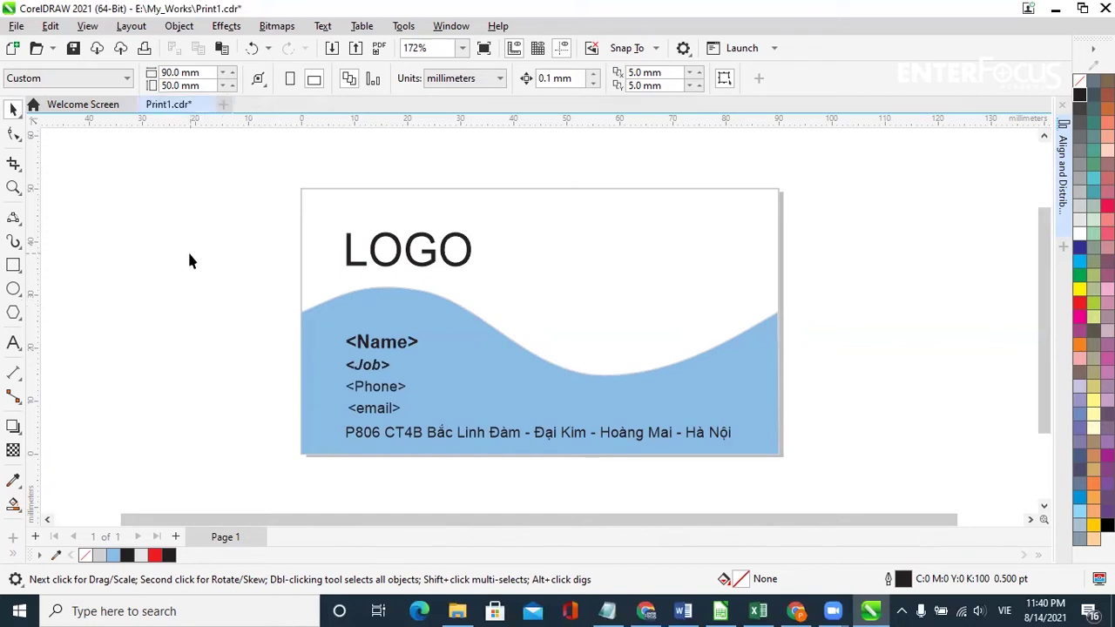
- Change the page size of Print1.cdr to A4 and show the whole page
{"action": "scroll", "coordinate": [190, 262], "scroll_direction": "down", "scroll_amount": 3}
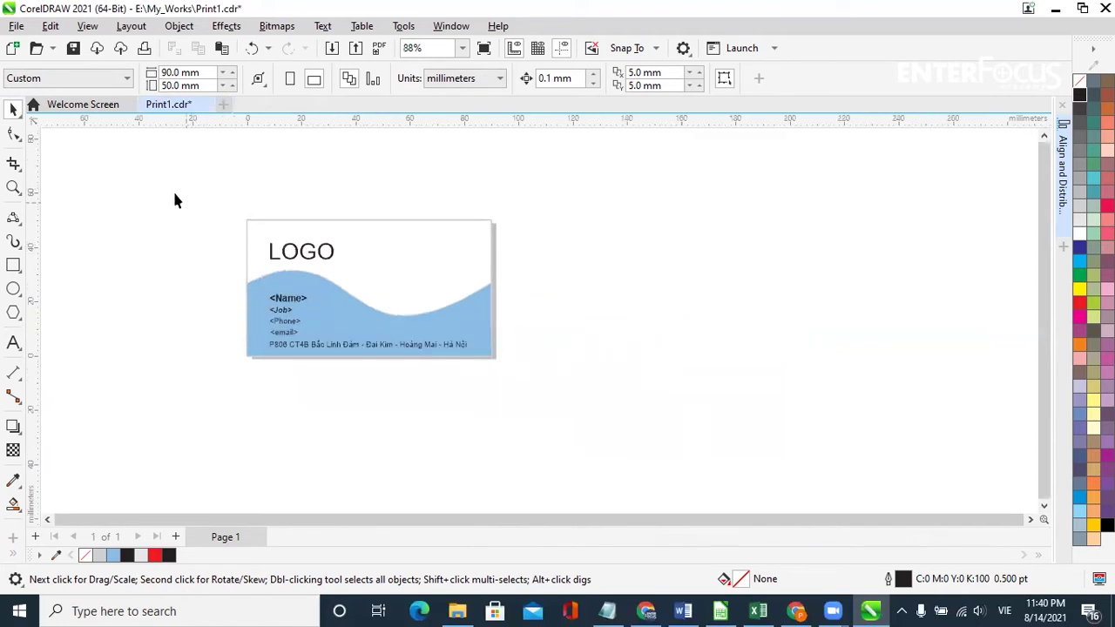
{"action": "left_click", "coordinate": [128, 78]}
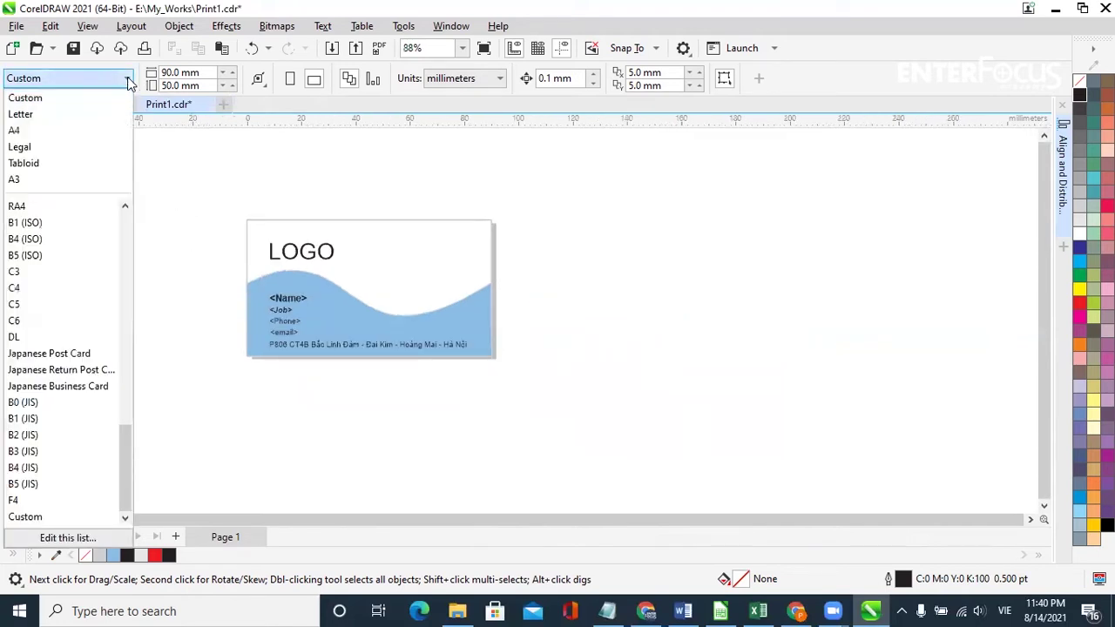
{"action": "left_click", "coordinate": [14, 129]}
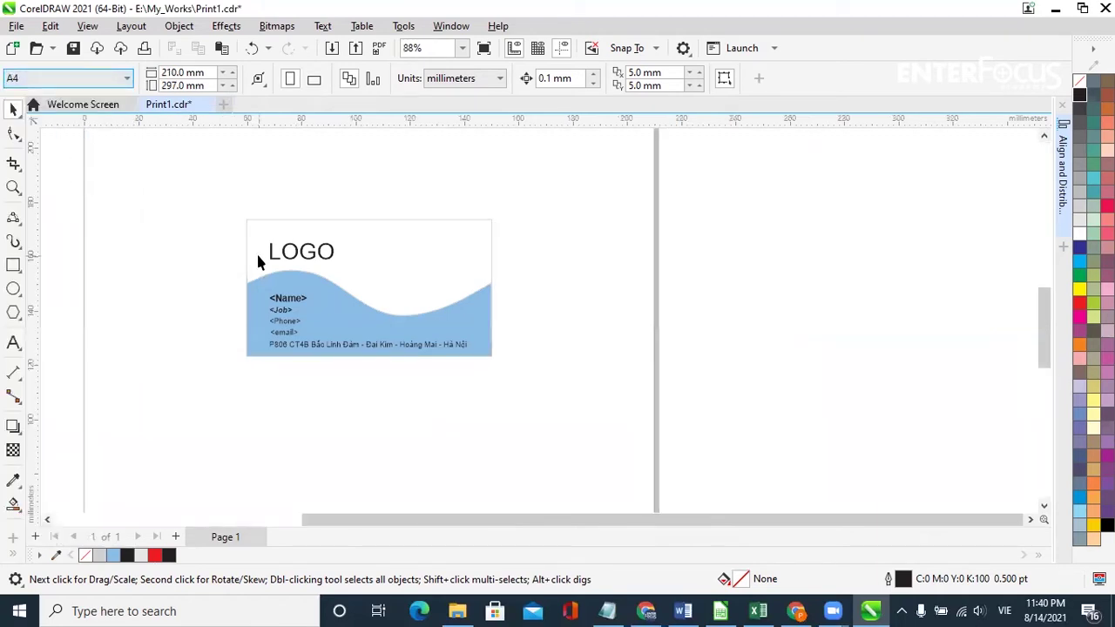
{"action": "key", "text": "shift+F4"}
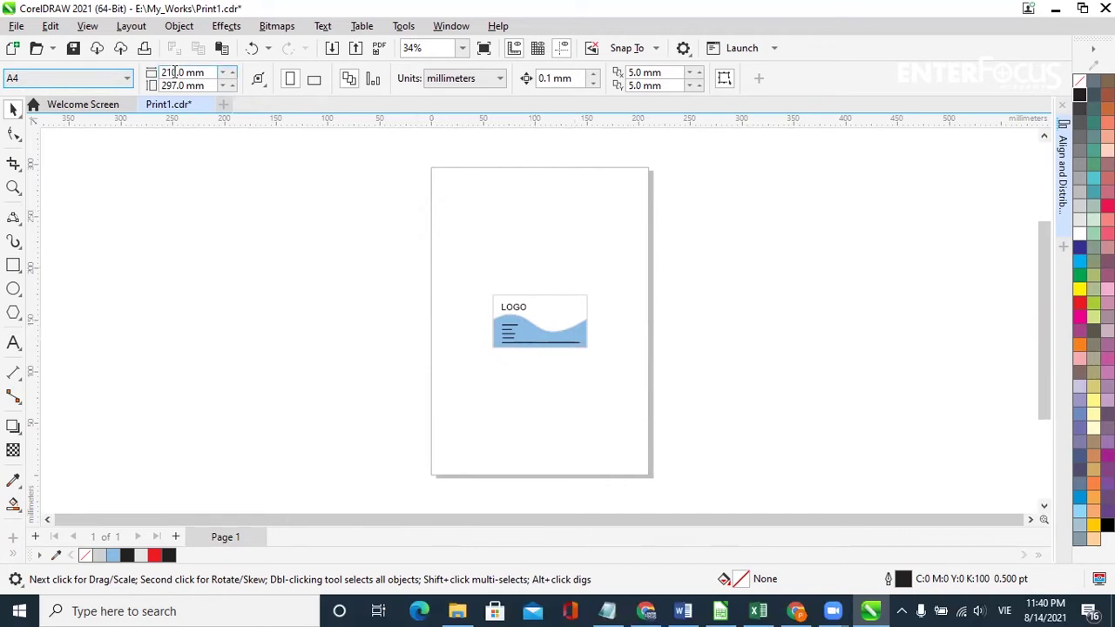
{"action": "double_click", "coordinate": [163, 73]}
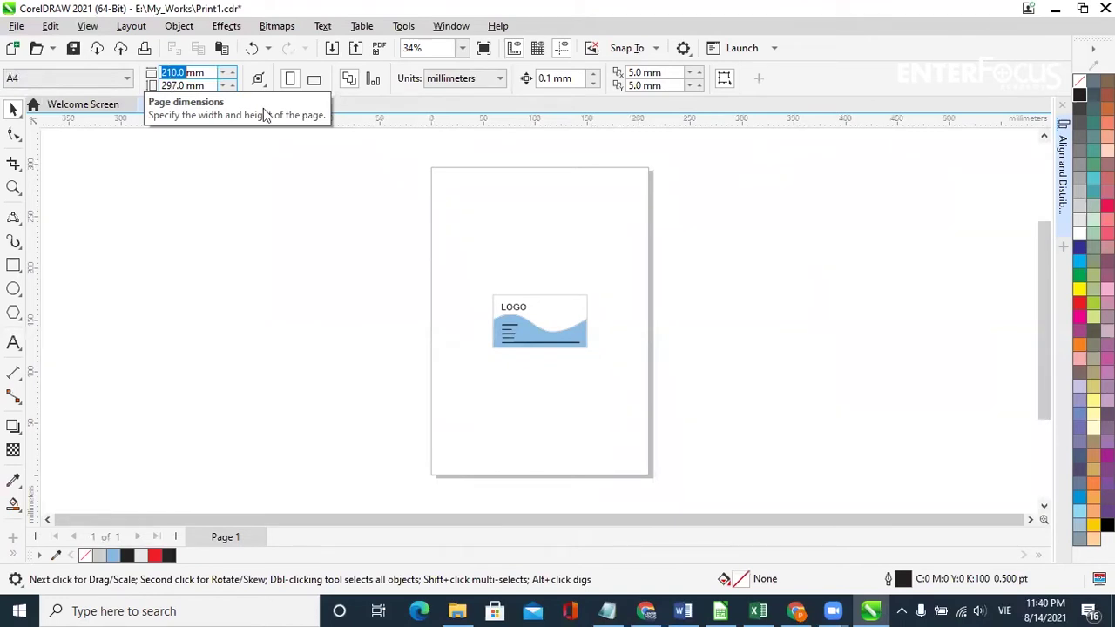
{"action": "left_click", "coordinate": [284, 215]}
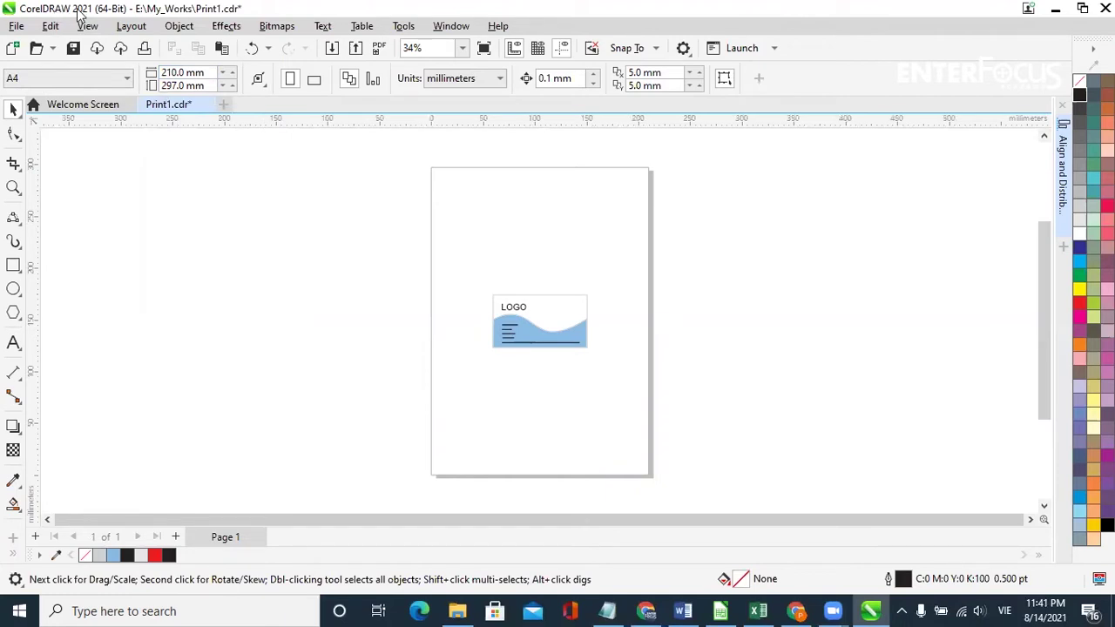
- Autofit the page to the business card with a 0.0 mm margin, and set the page size to 90 × 50 mm
{"action": "left_click", "coordinate": [258, 80]}
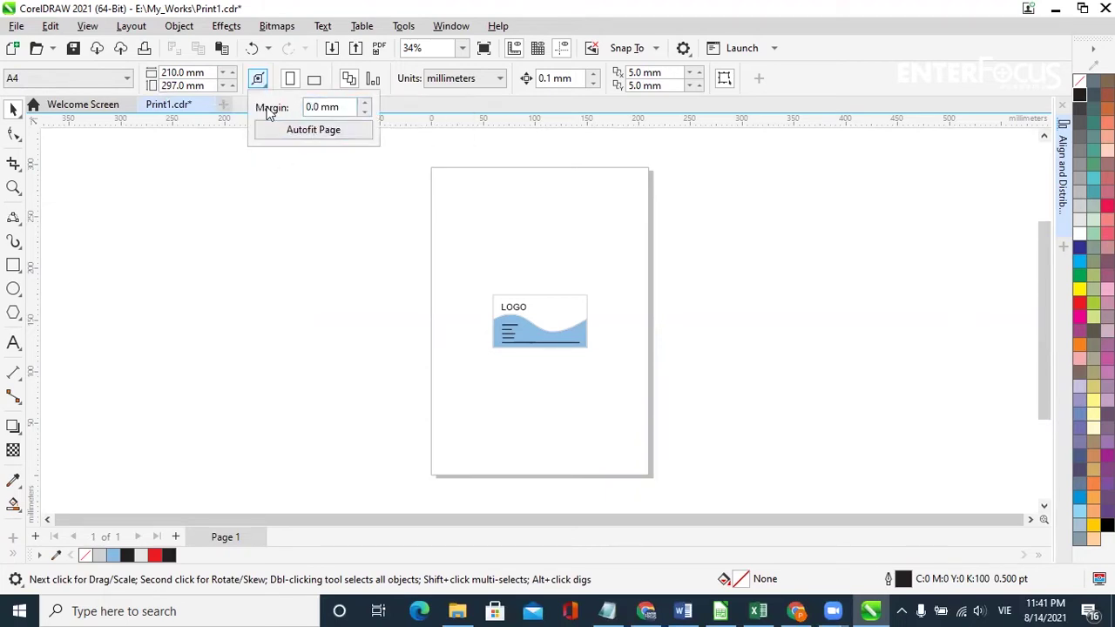
{"action": "left_click", "coordinate": [308, 130]}
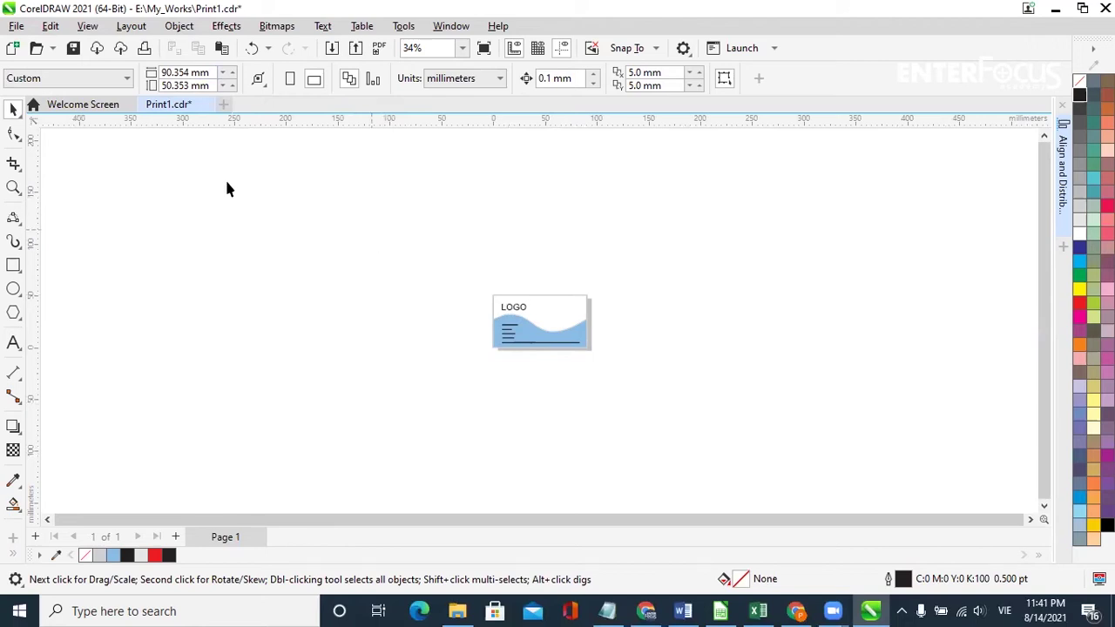
{"action": "double_click", "coordinate": [172, 72]}
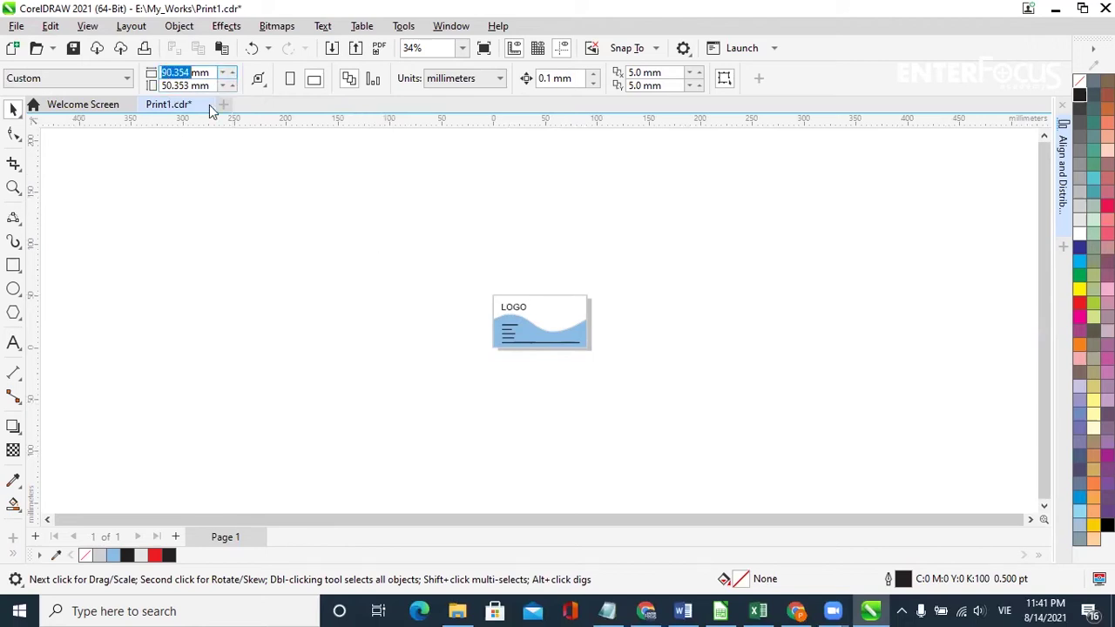
{"action": "type", "text": "90"}
{"action": "double_click", "coordinate": [173, 86]}
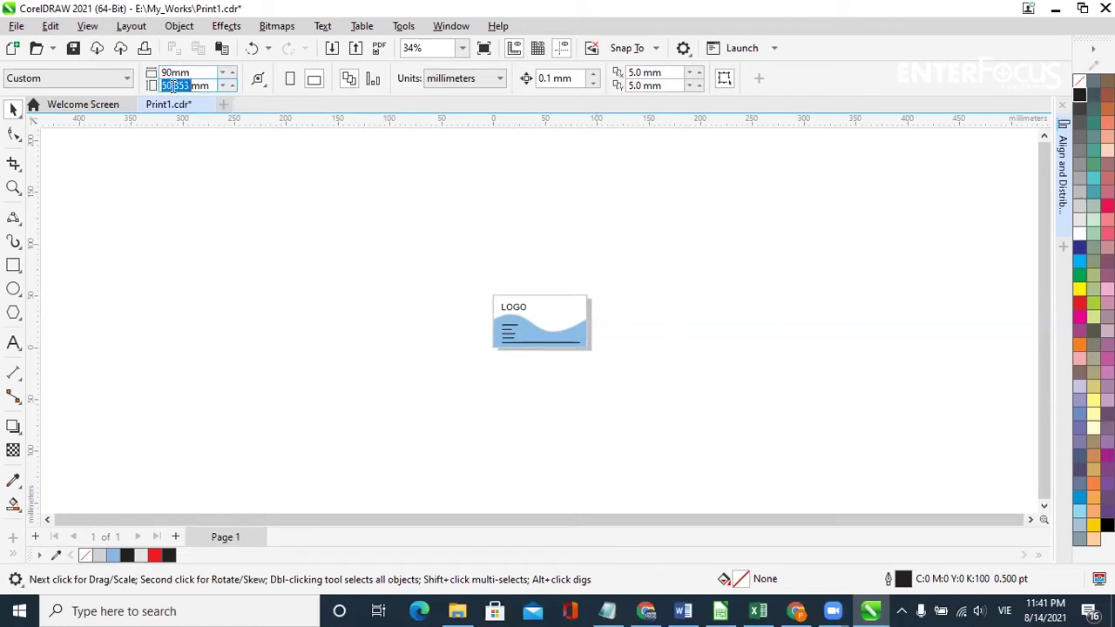
{"action": "type", "text": "50"}
{"action": "key", "text": "Return"}
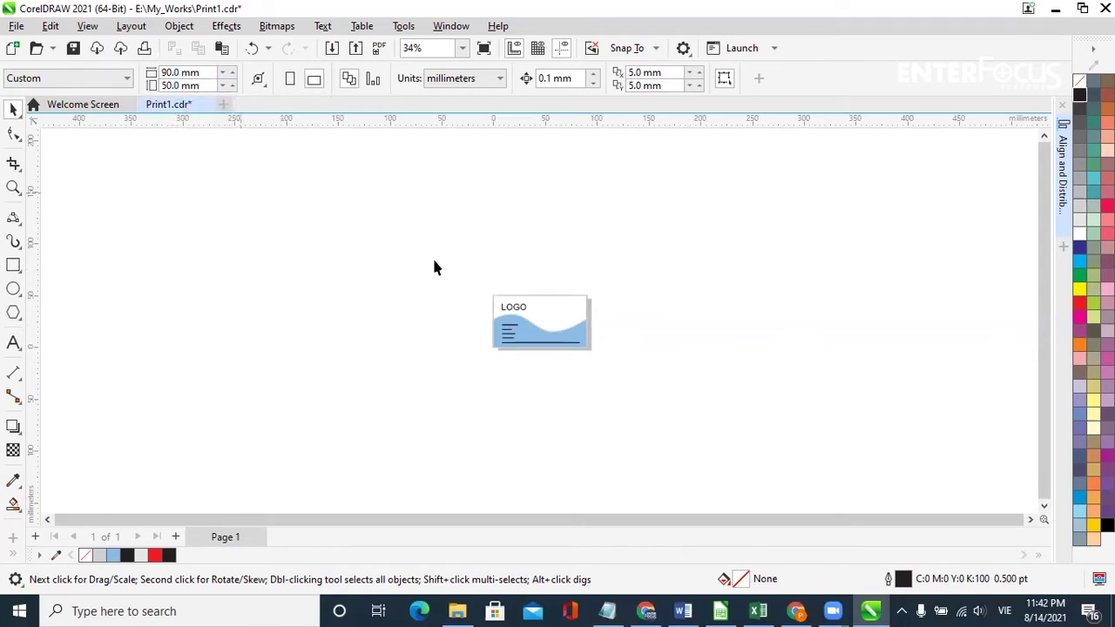
- Close Print1.cdr without saving the changes
{"action": "left_click", "coordinate": [208, 105]}
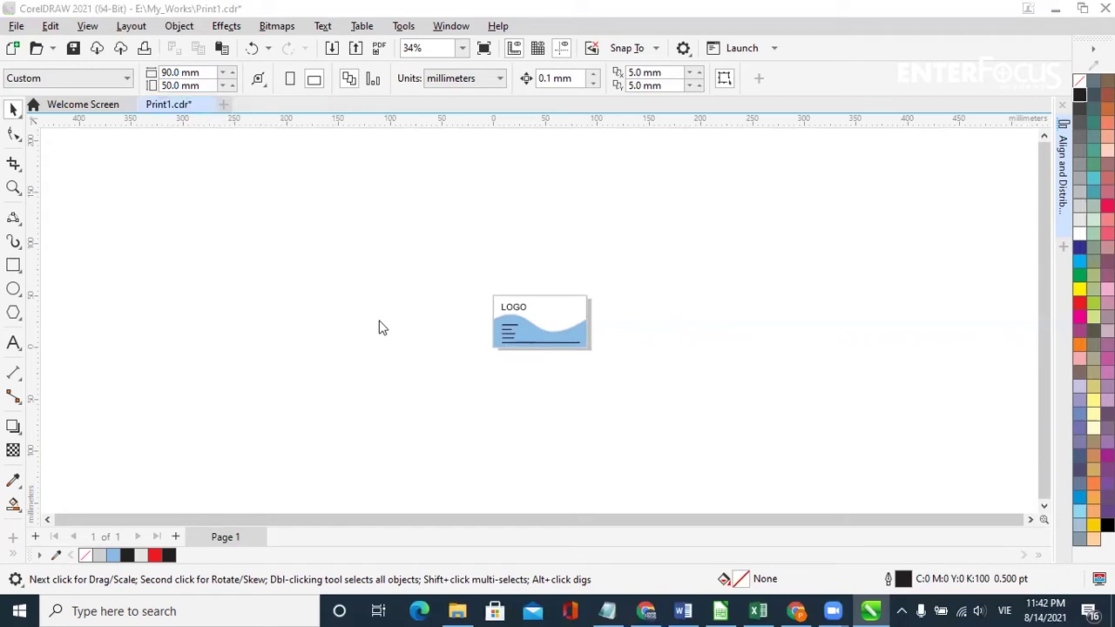
{"action": "left_click", "coordinate": [559, 349]}
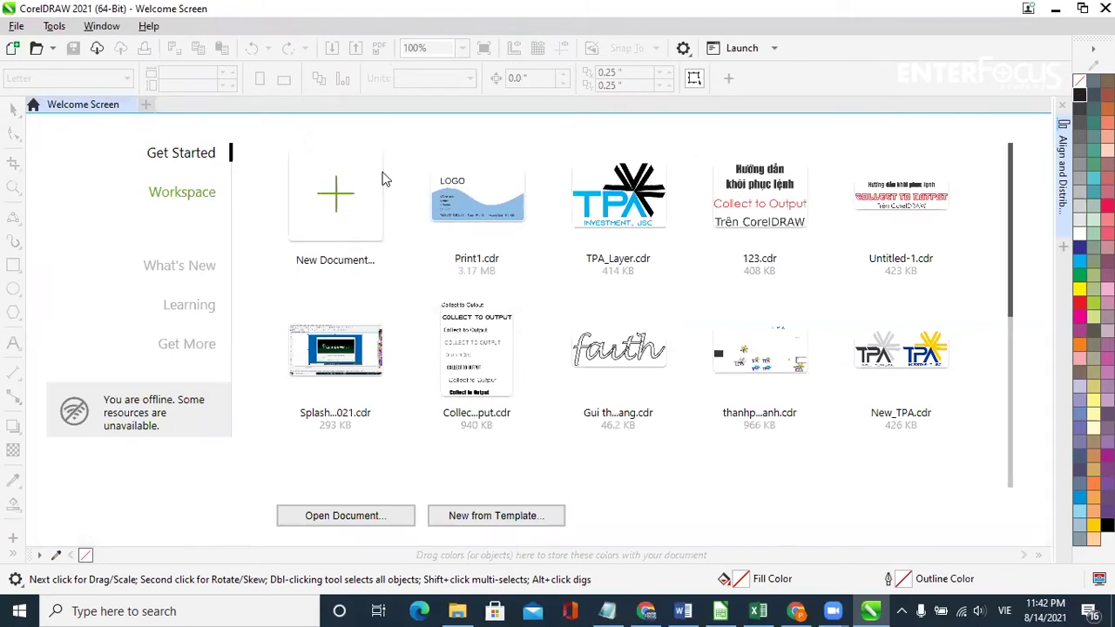
- Reopen the recent document Print1.cdr and switch to the Book1 workbook in Excel
{"action": "left_click", "coordinate": [476, 216]}
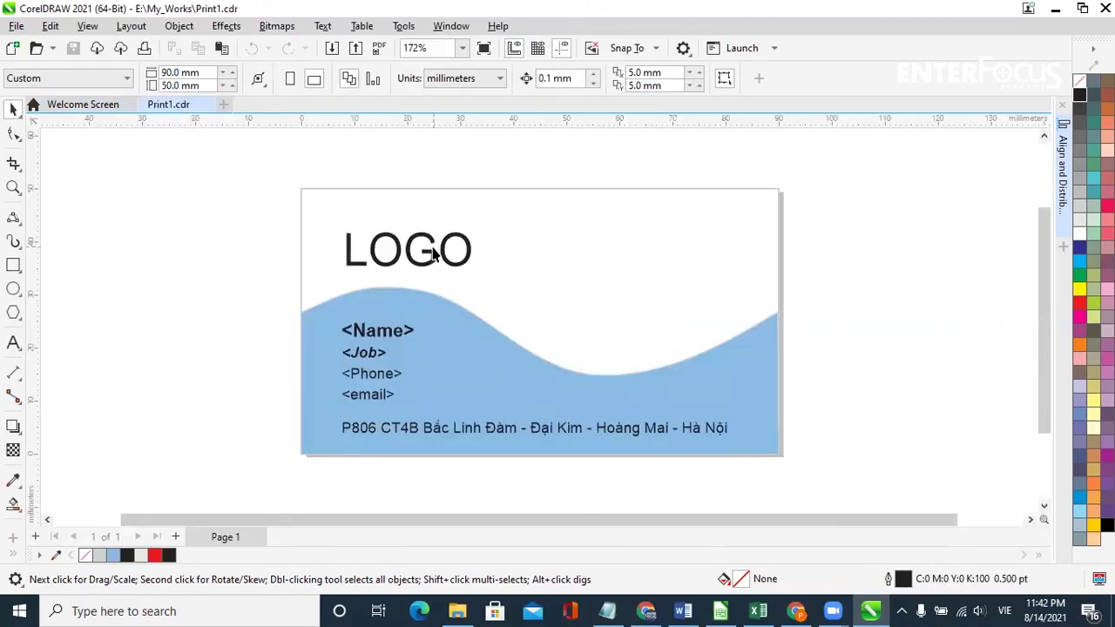
{"action": "left_click", "coordinate": [757, 611]}
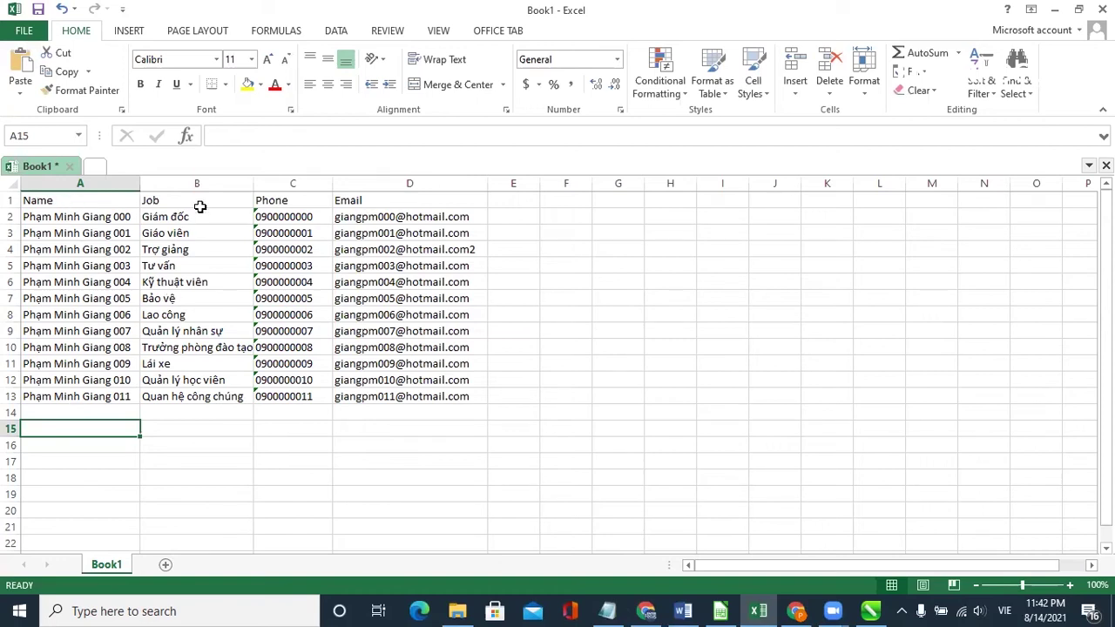
- Examine the Name, Job, Phone and Email column headers in the first row of Book1
{"action": "left_click", "coordinate": [33, 200]}
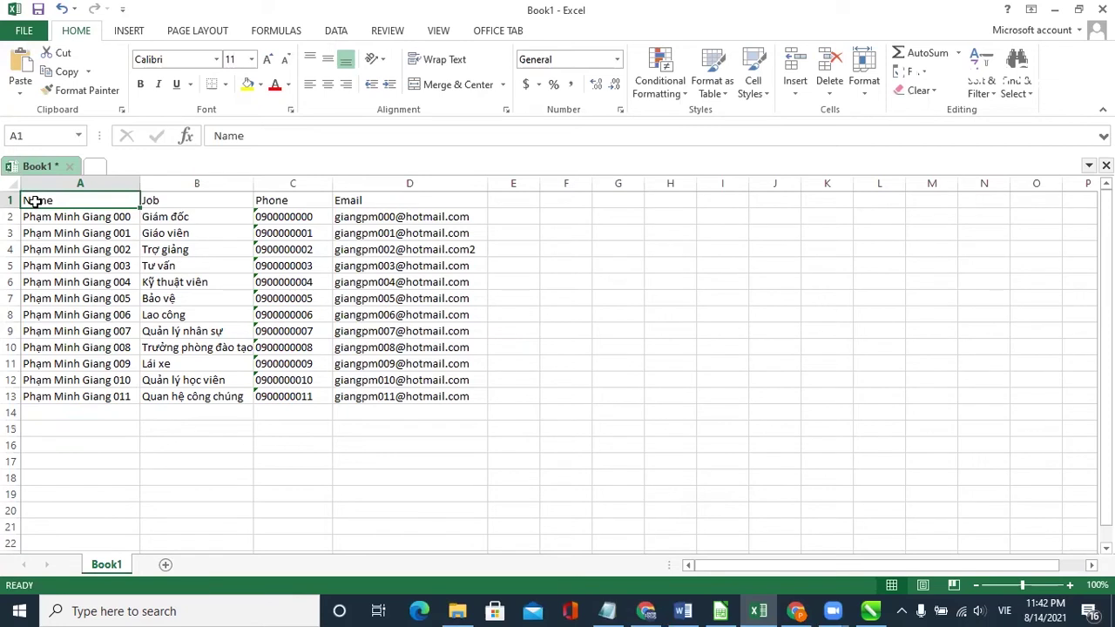
{"action": "left_click", "coordinate": [177, 200]}
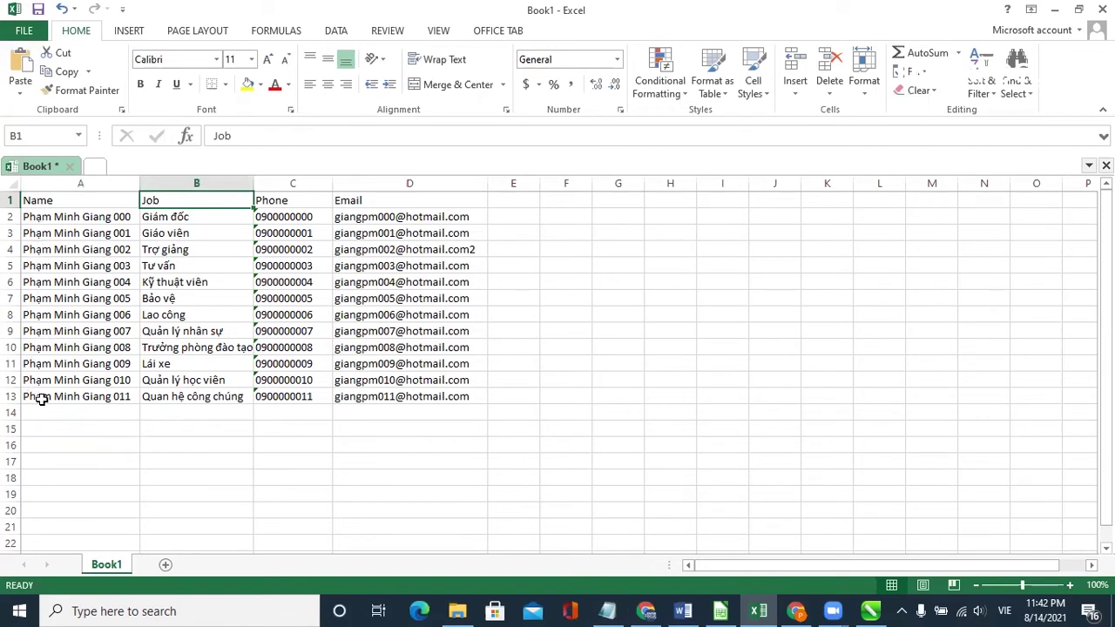
{"action": "left_click", "coordinate": [44, 201]}
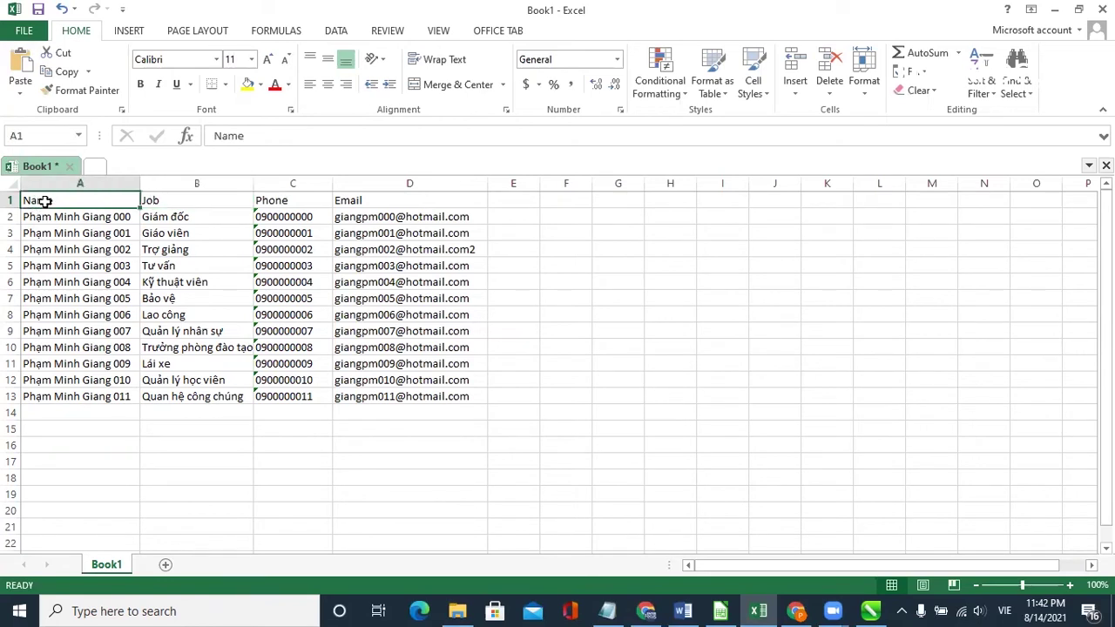
{"action": "left_click", "coordinate": [169, 201]}
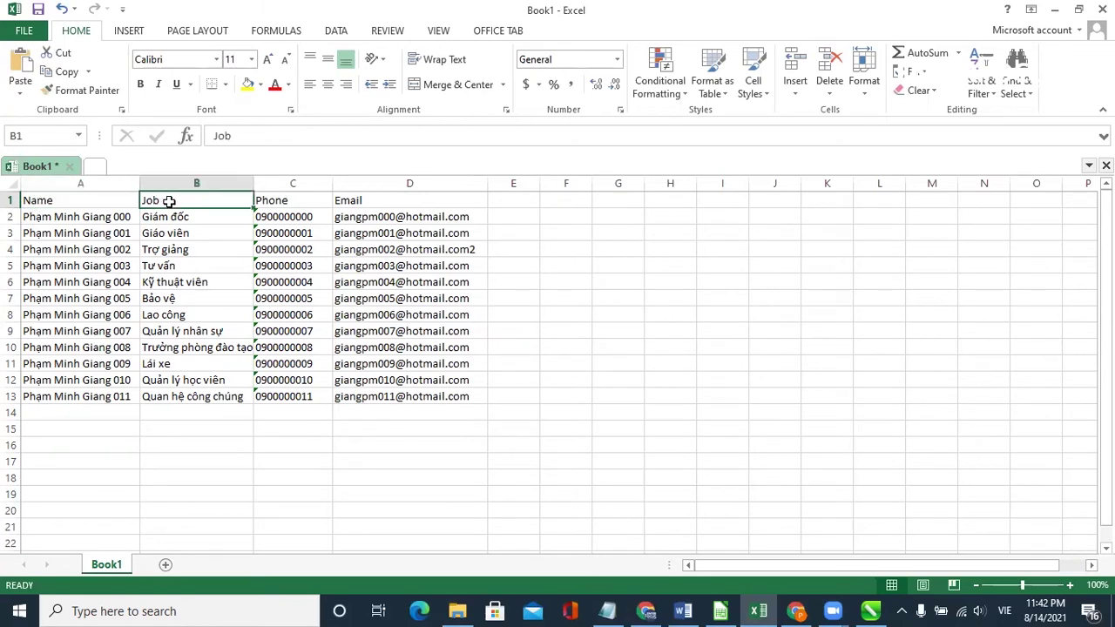
{"action": "left_click", "coordinate": [289, 202]}
{"action": "left_click", "coordinate": [357, 202]}
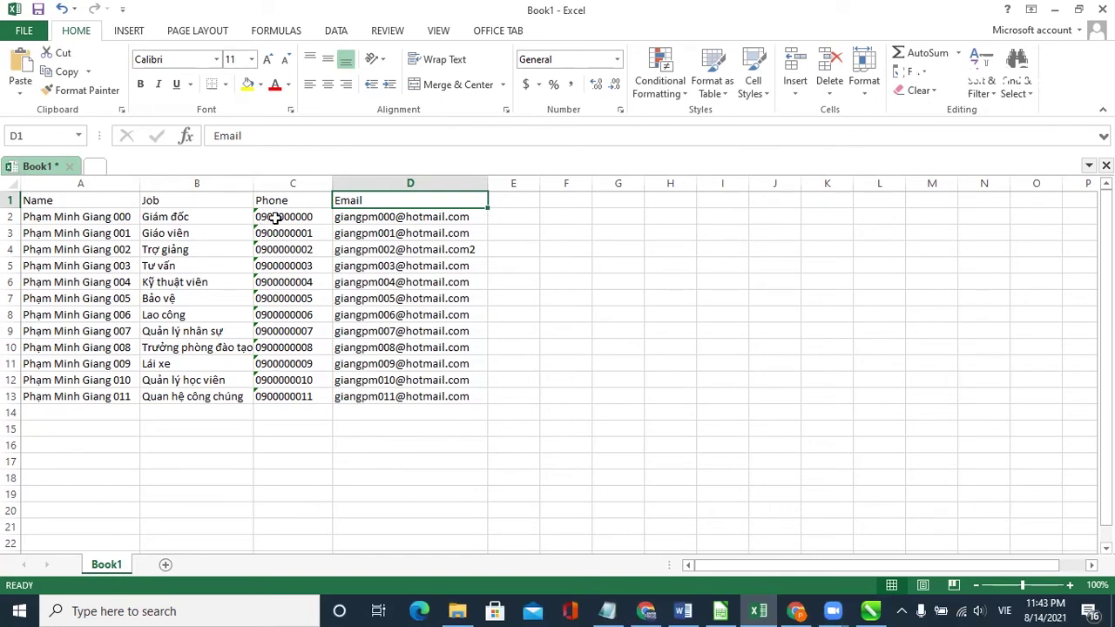
- Apply the Text number format to cell C2, the first entry in the Phone column
{"action": "left_click", "coordinate": [272, 217]}
{"action": "right_click", "coordinate": [275, 219]}
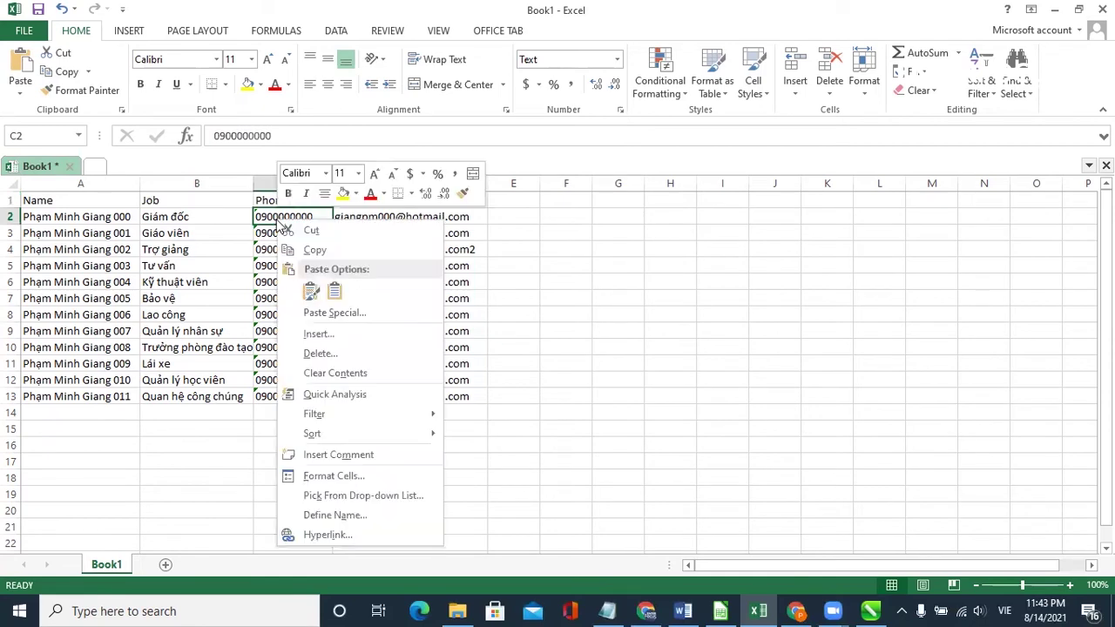
{"action": "left_click", "coordinate": [335, 480]}
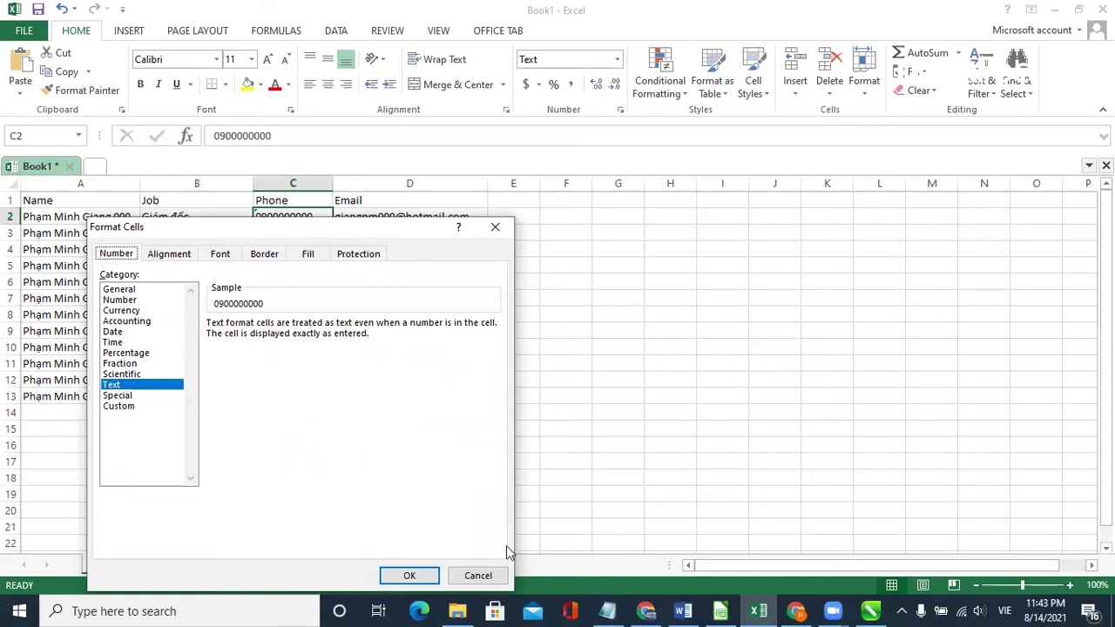
{"action": "left_click", "coordinate": [425, 575]}
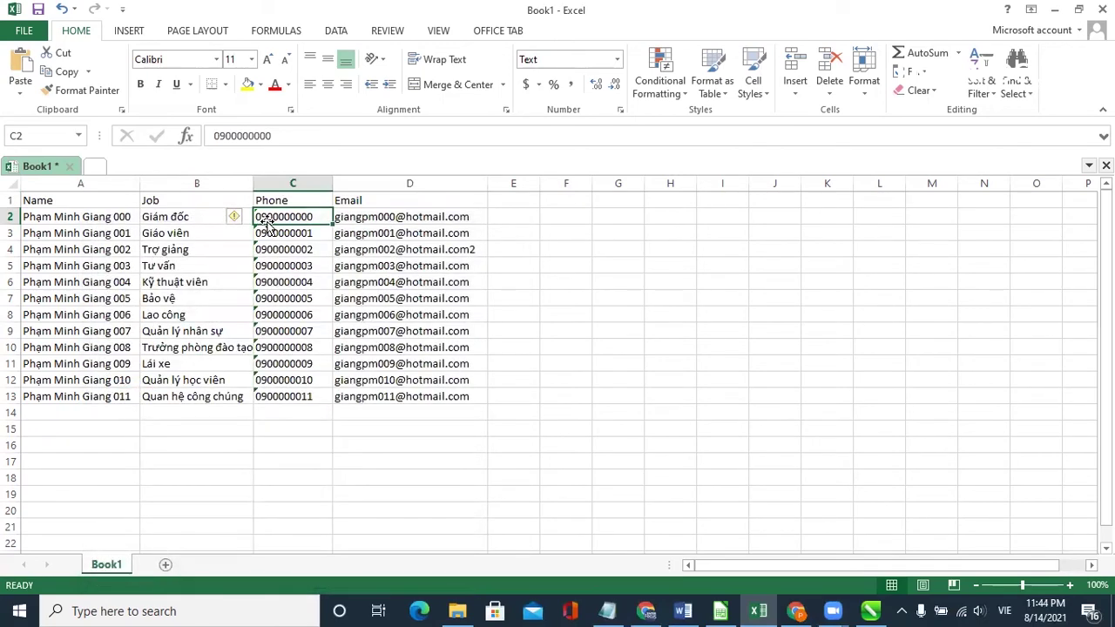
- Check which file types the workbook can be saved as in the Test_Print_Merge folder, and return to the sheet without saving
{"action": "left_click", "coordinate": [28, 37]}
{"action": "left_click", "coordinate": [44, 196]}
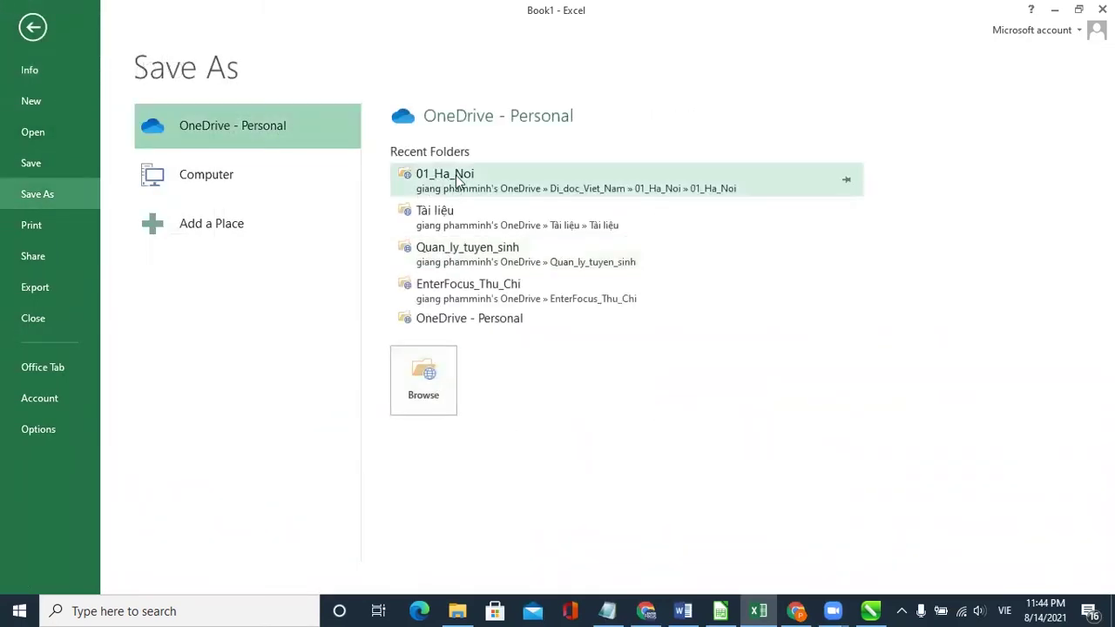
{"action": "left_click", "coordinate": [200, 175]}
{"action": "left_click", "coordinate": [450, 172]}
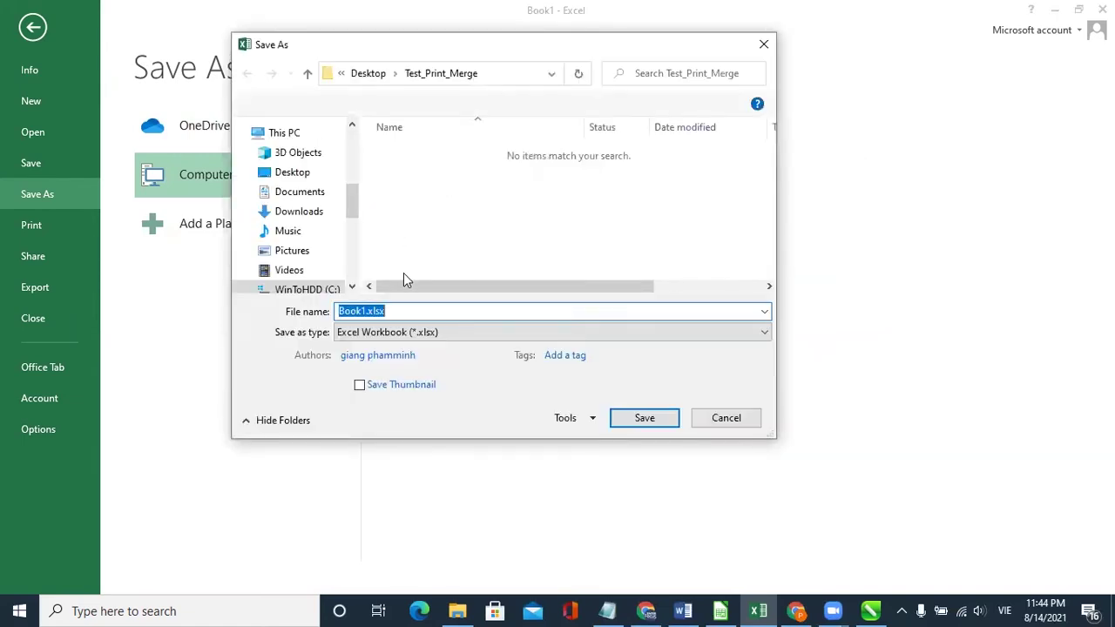
{"action": "left_click", "coordinate": [384, 338]}
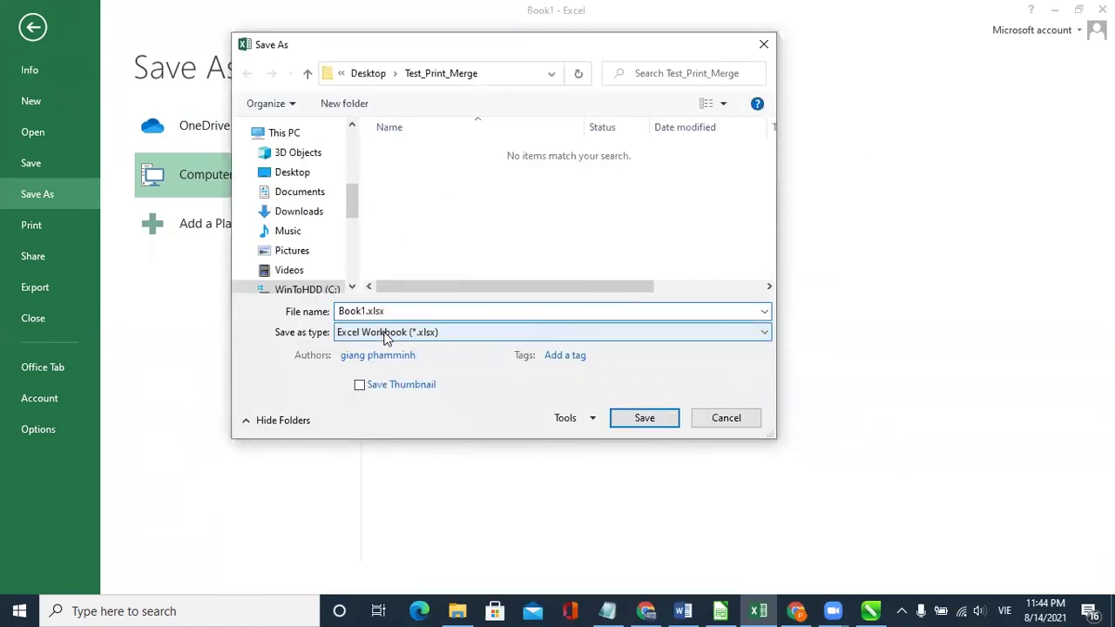
{"action": "left_click", "coordinate": [384, 338]}
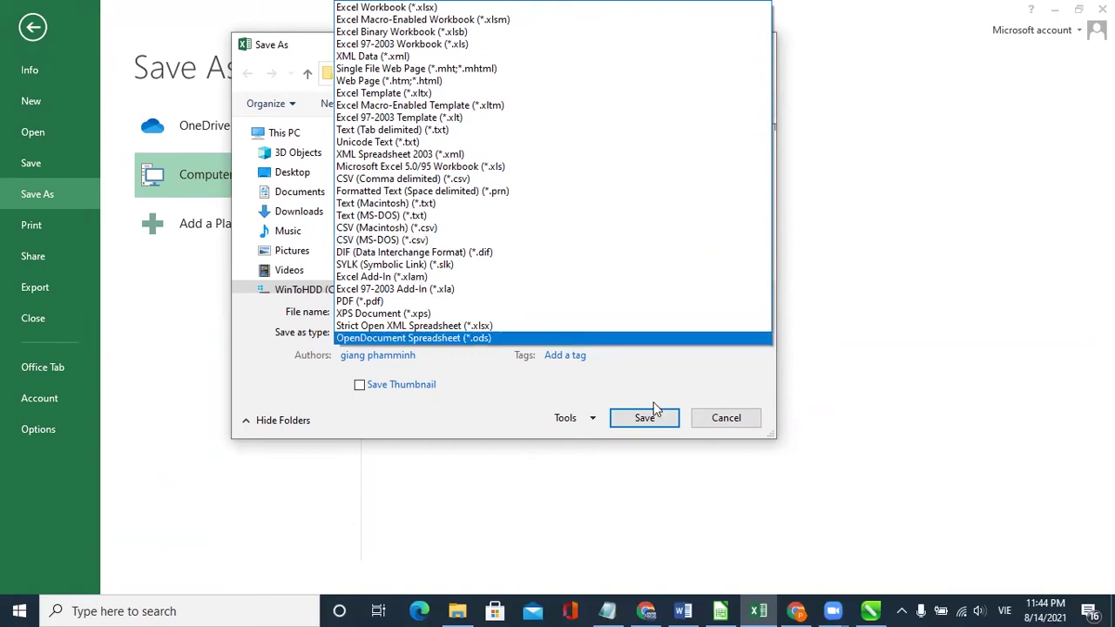
{"action": "key", "text": "Escape"}
{"action": "left_click", "coordinate": [725, 420]}
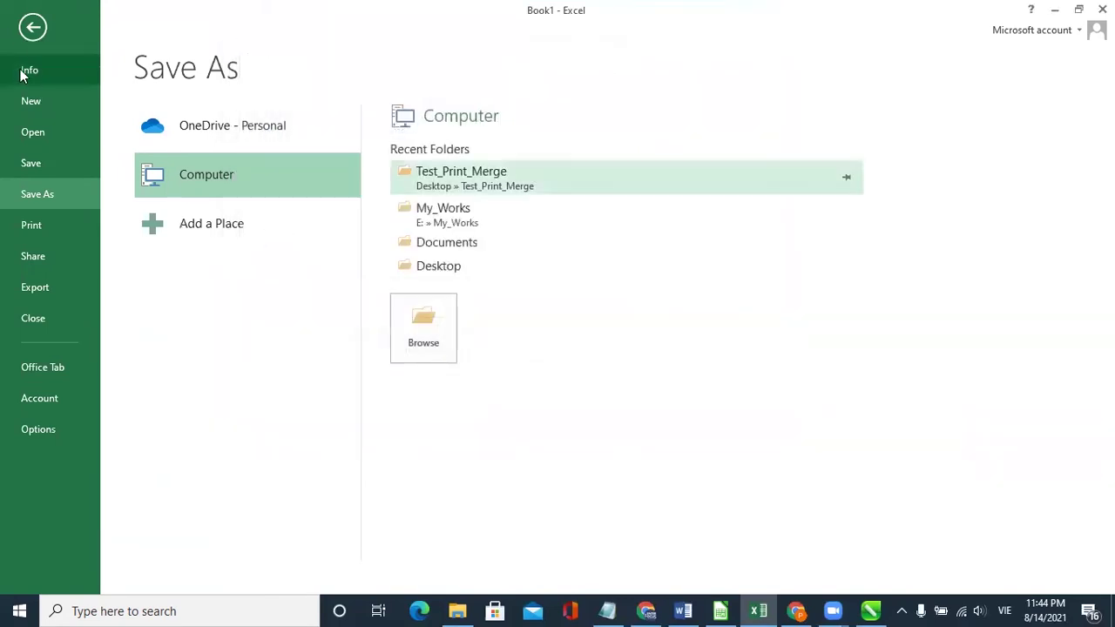
{"action": "left_click", "coordinate": [33, 26]}
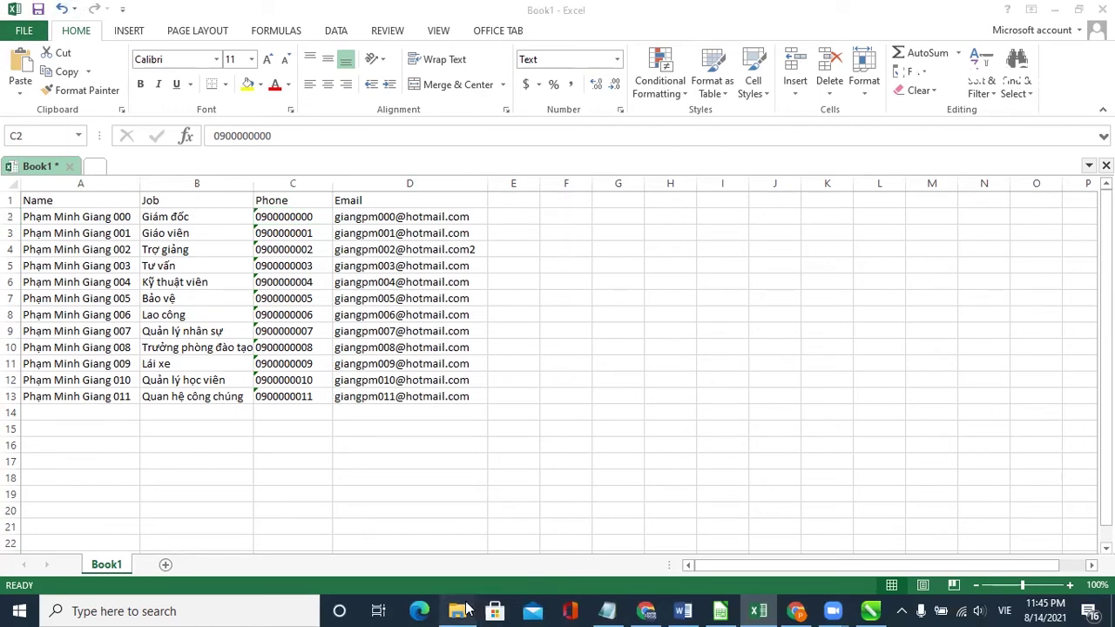
- Switch to File Explorer and open the Test_Print_Merge folder on the Desktop to view the prepared data files
{"action": "left_click", "coordinate": [471, 609]}
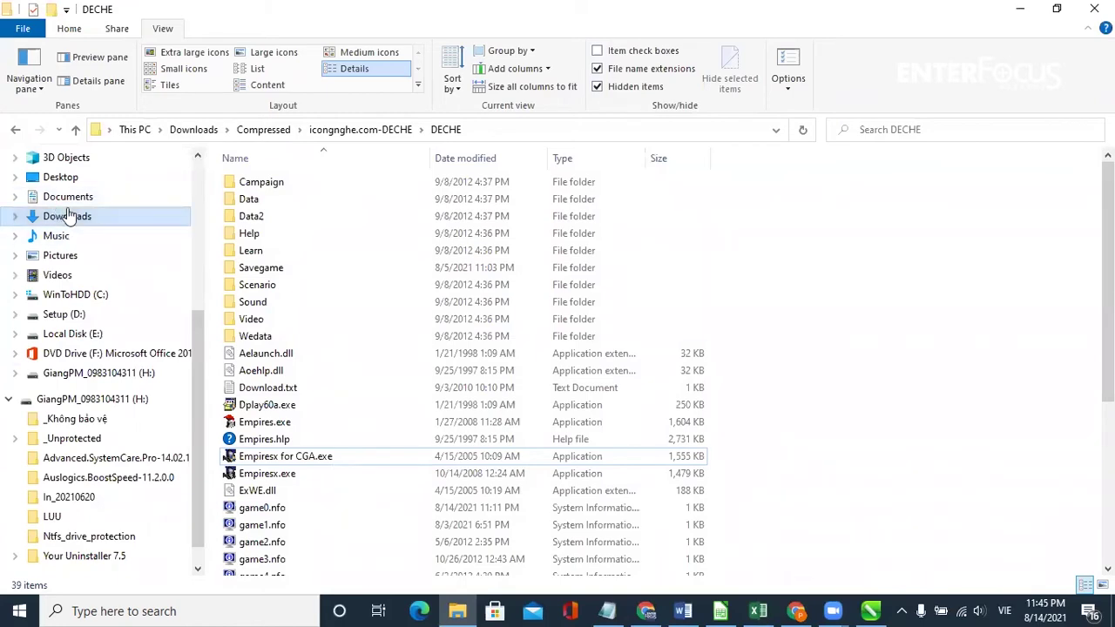
{"action": "left_click", "coordinate": [62, 178]}
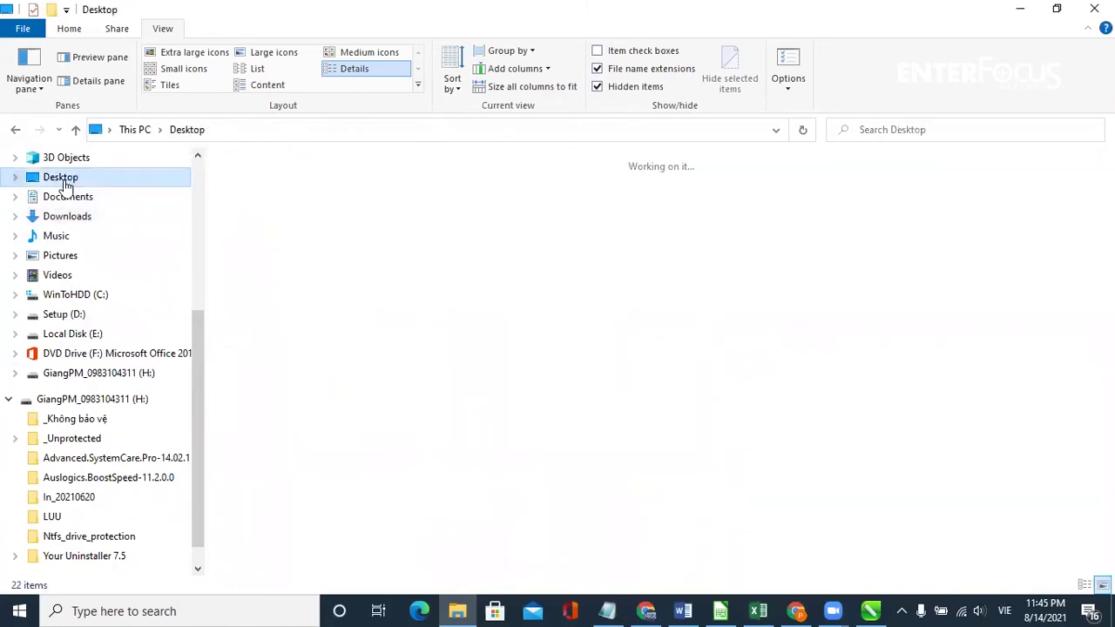
{"action": "left_click", "coordinate": [717, 225]}
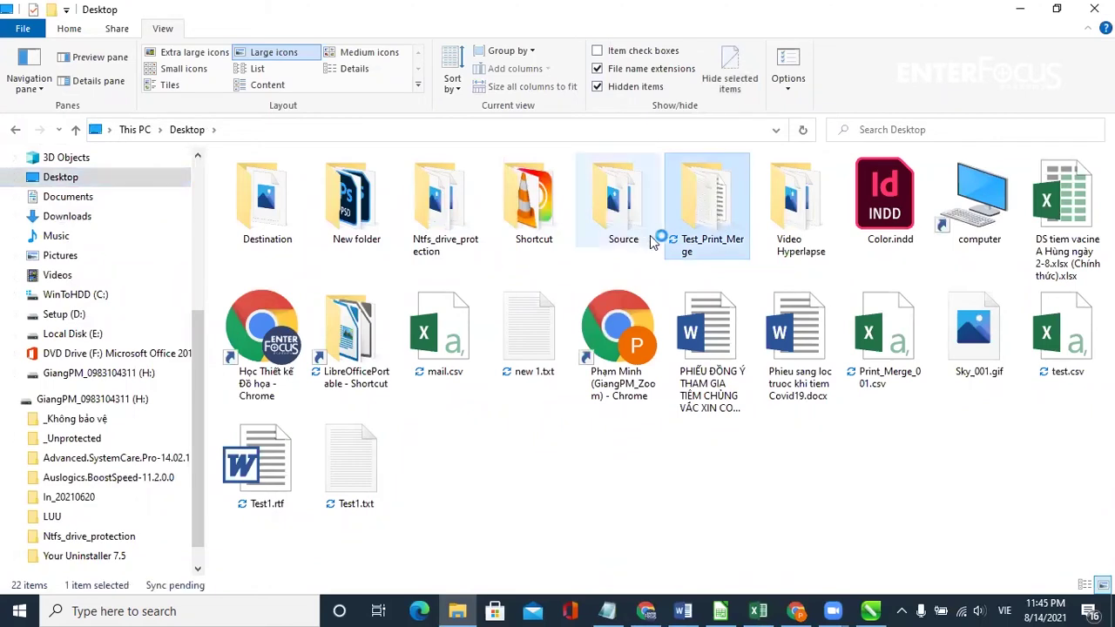
{"action": "double_click", "coordinate": [702, 221]}
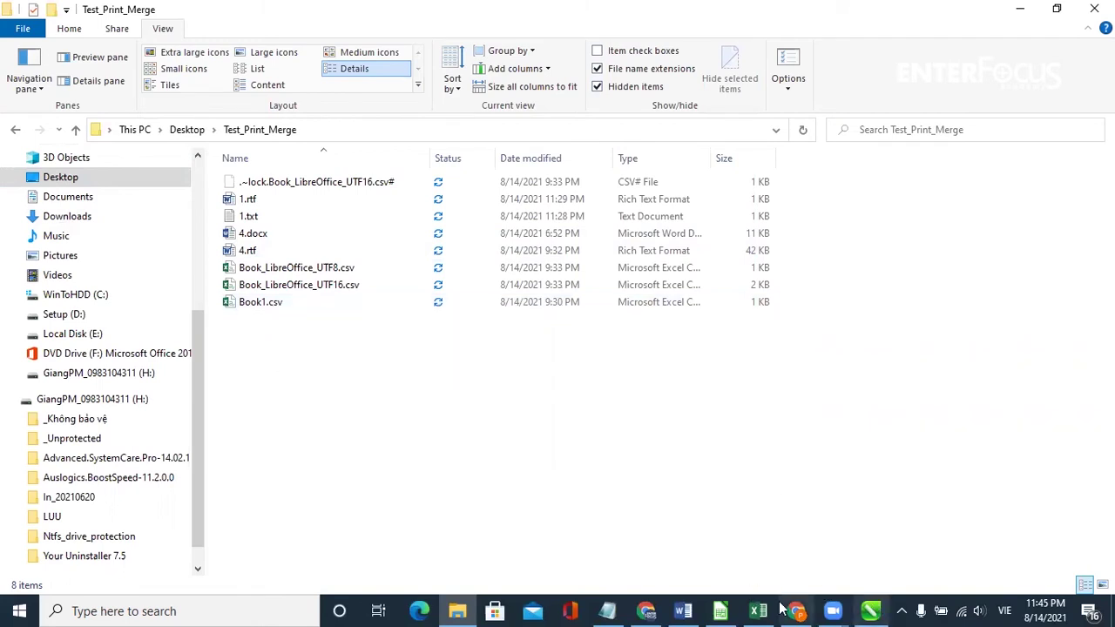
- Switch to Print1.cdr in CorelDRAW and start creating a print merge for the business card
{"action": "mouse_move", "coordinate": [758, 609]}
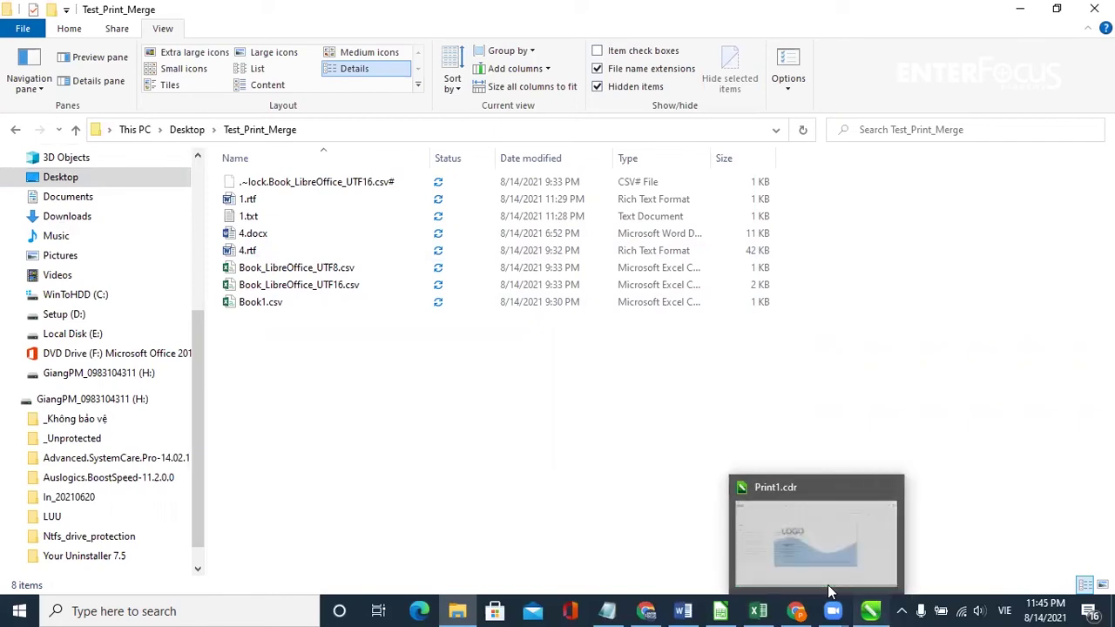
{"action": "left_click", "coordinate": [830, 592]}
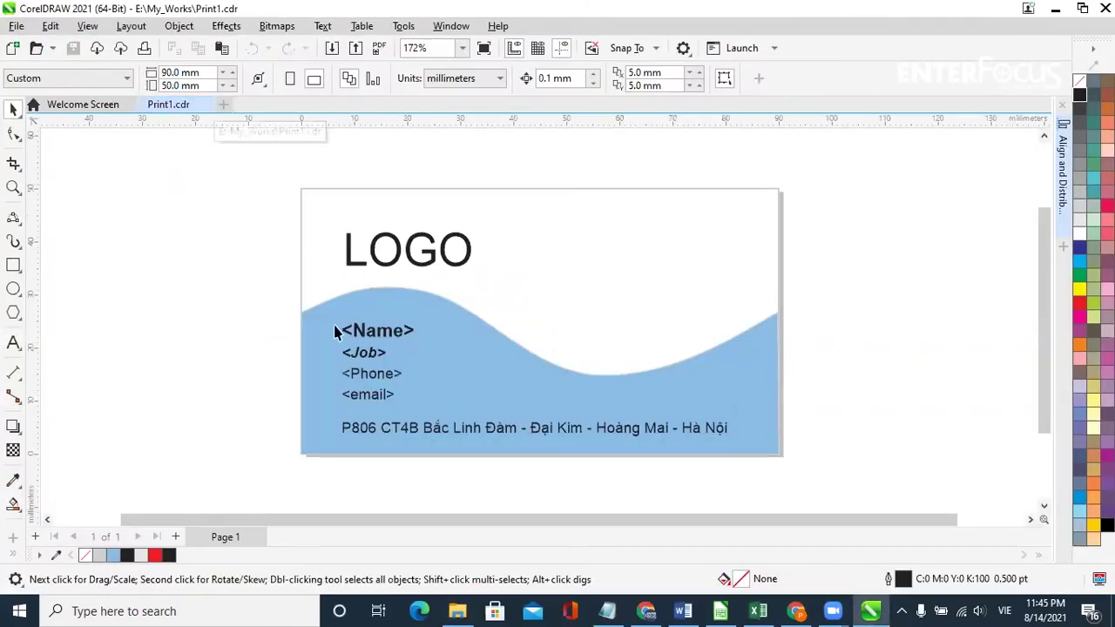
{"action": "left_click", "coordinate": [16, 25]}
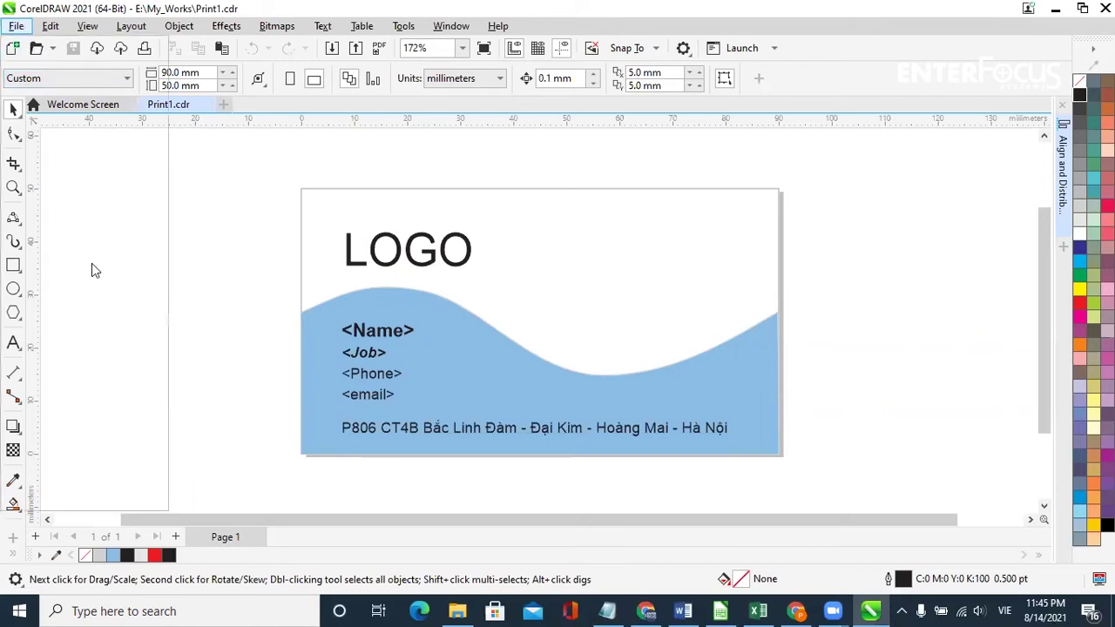
{"action": "mouse_move", "coordinate": [103, 399]}
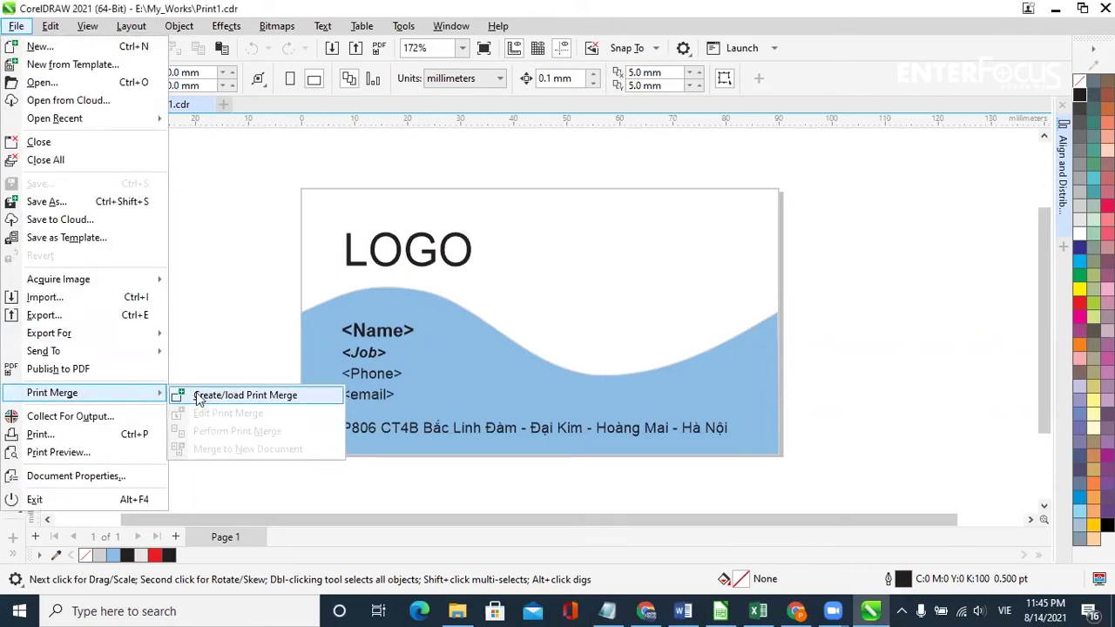
{"action": "left_click", "coordinate": [207, 398]}
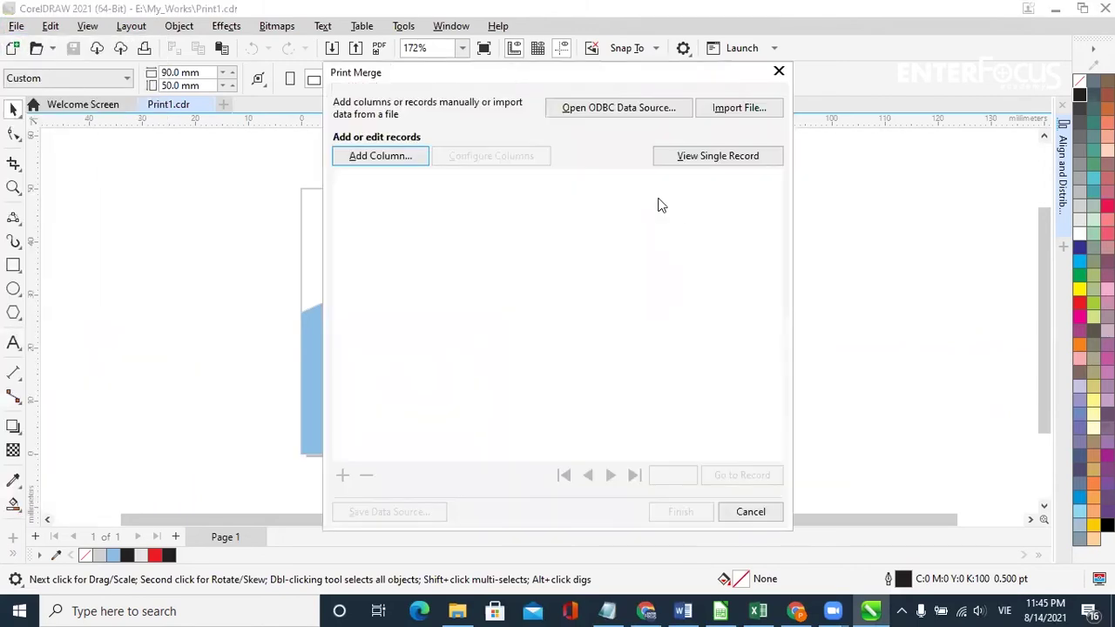
- Import the comma-separated file Book1.csv from the Test_Print_Merge folder as the print merge data
{"action": "left_click", "coordinate": [738, 113]}
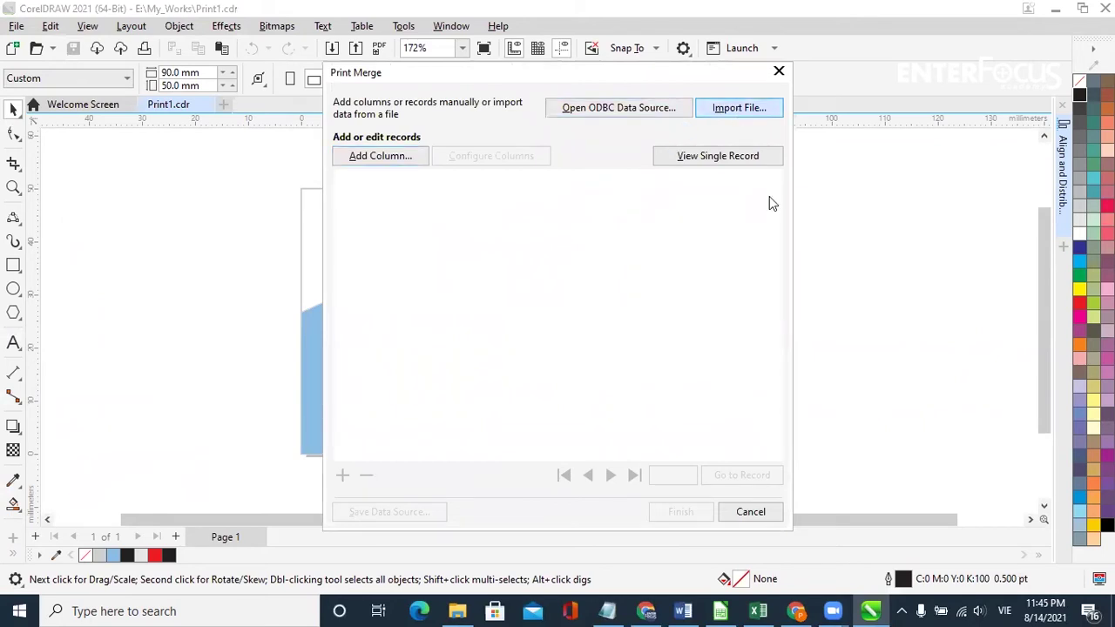
{"action": "left_click", "coordinate": [738, 110]}
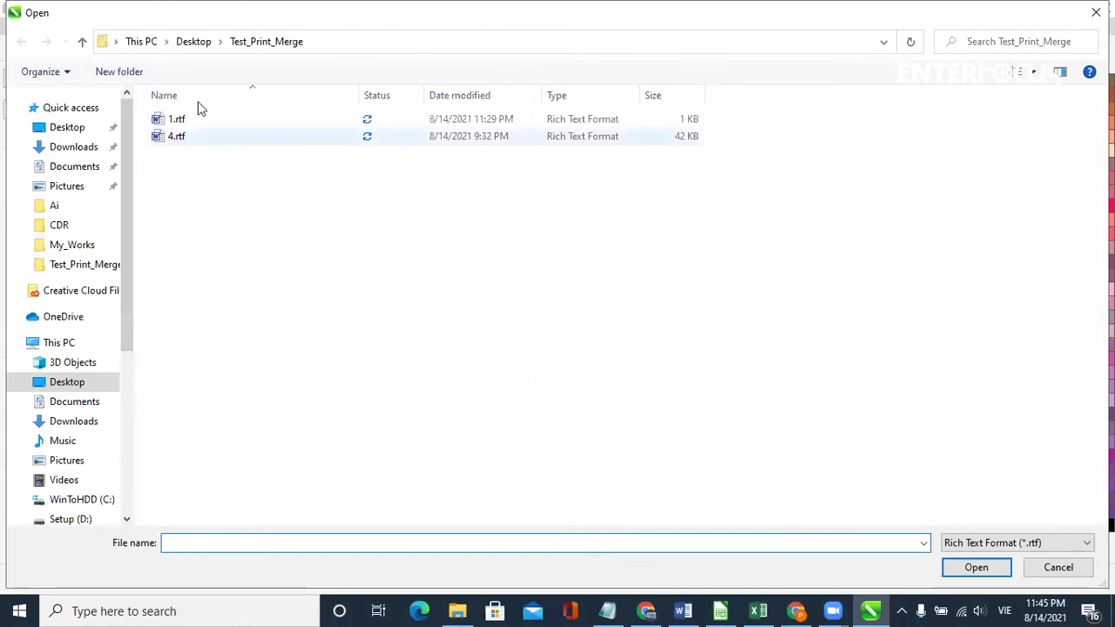
{"action": "left_click", "coordinate": [1000, 543]}
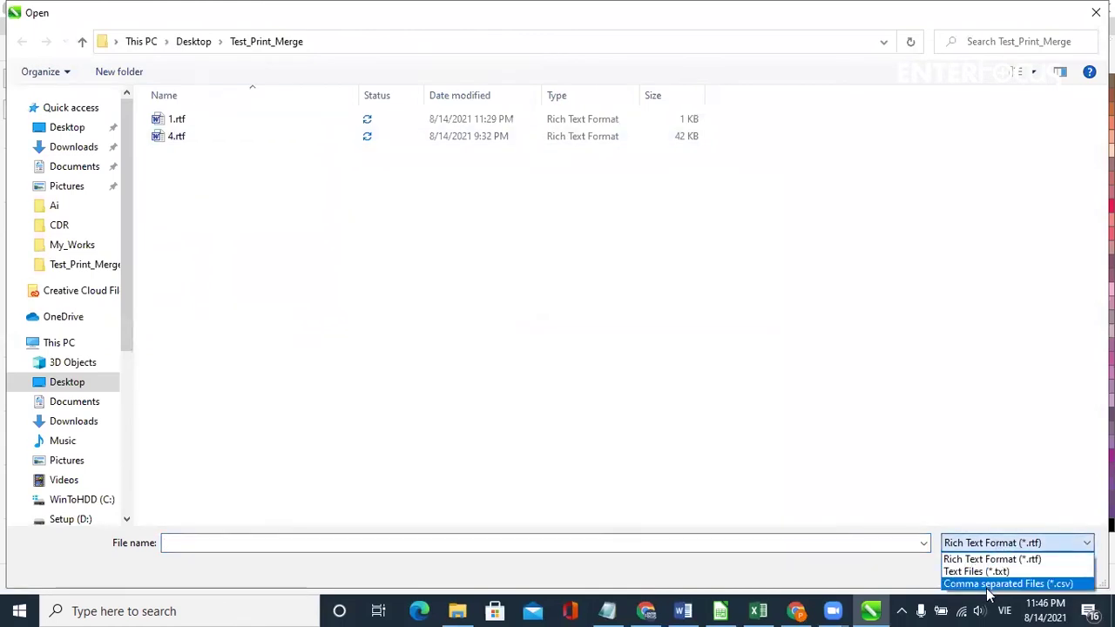
{"action": "left_click", "coordinate": [990, 584]}
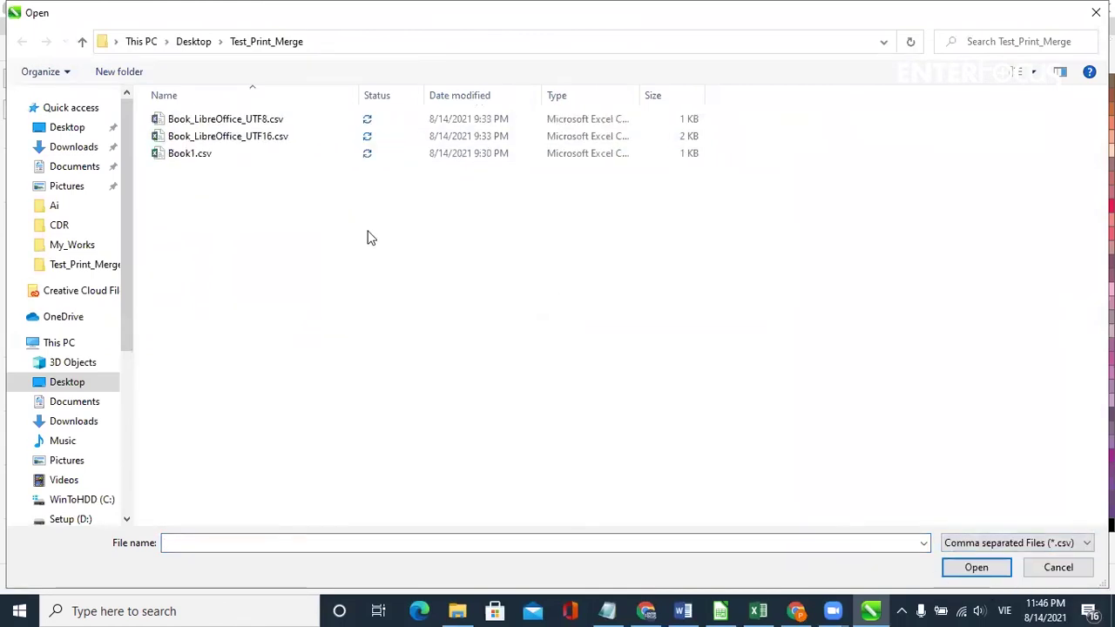
{"action": "left_click", "coordinate": [185, 155]}
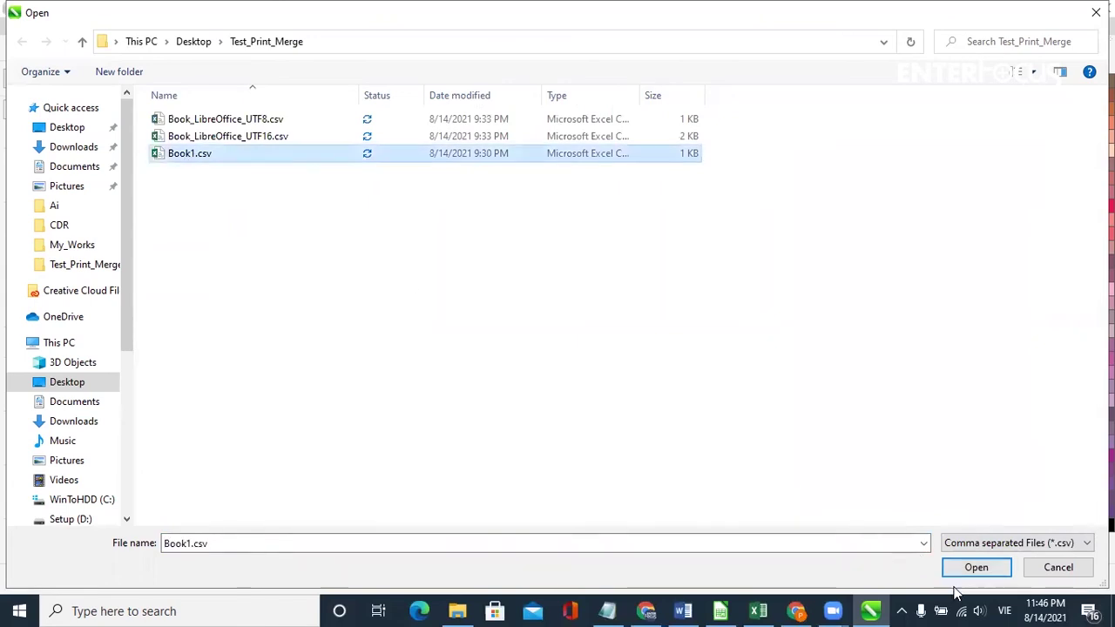
{"action": "left_click", "coordinate": [972, 568]}
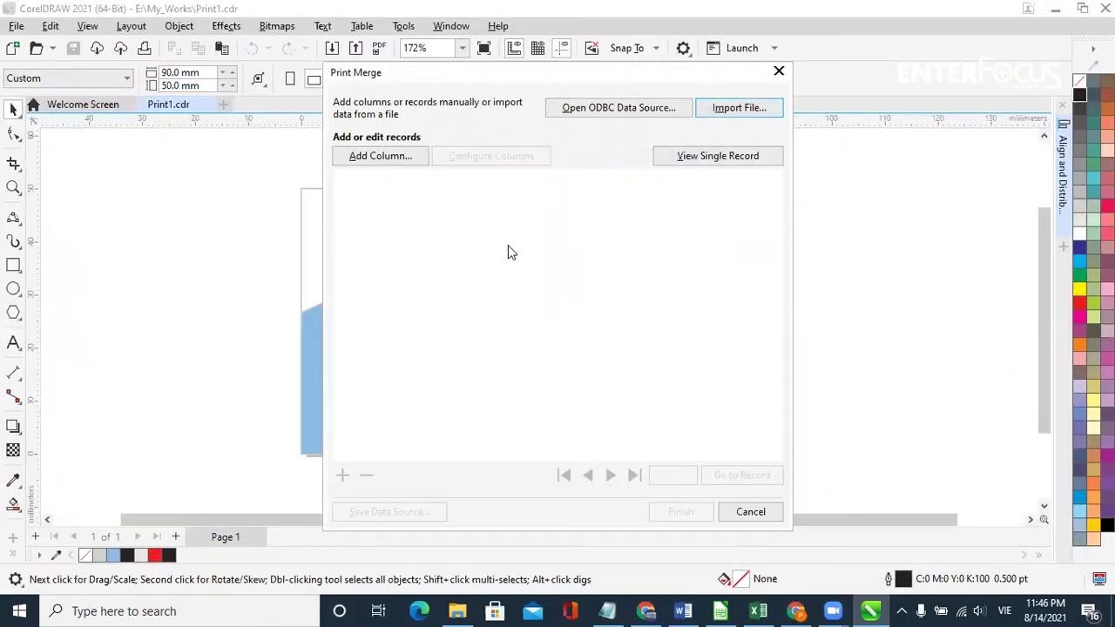
- Examine how the Vietnamese text in the Name and Job columns of the imported records is displayed
{"action": "left_click", "coordinate": [488, 311]}
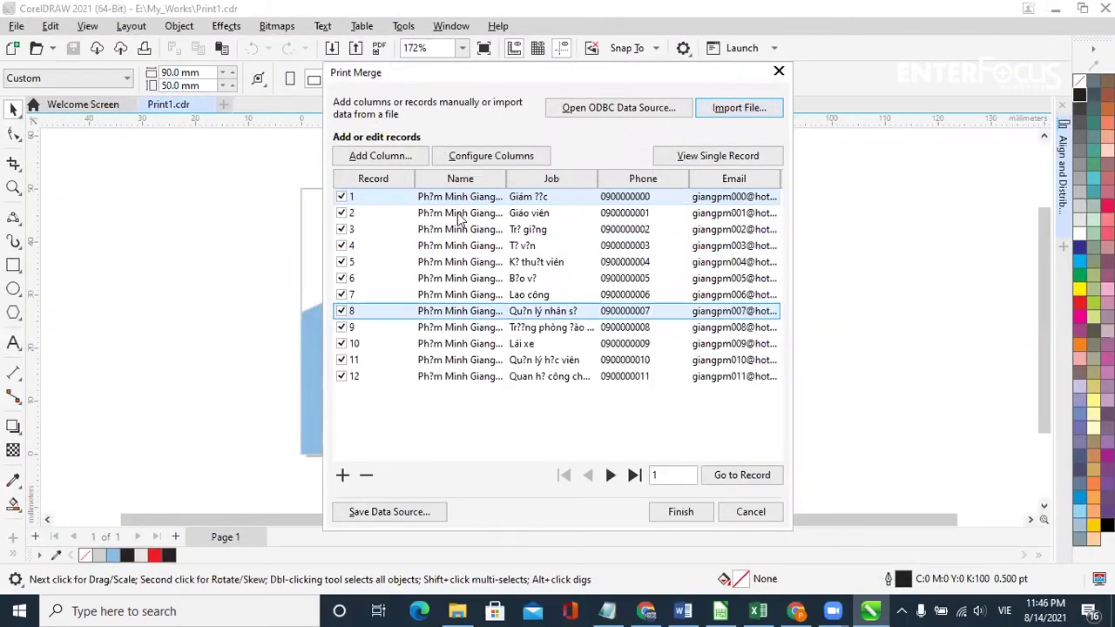
{"action": "left_click", "coordinate": [459, 215]}
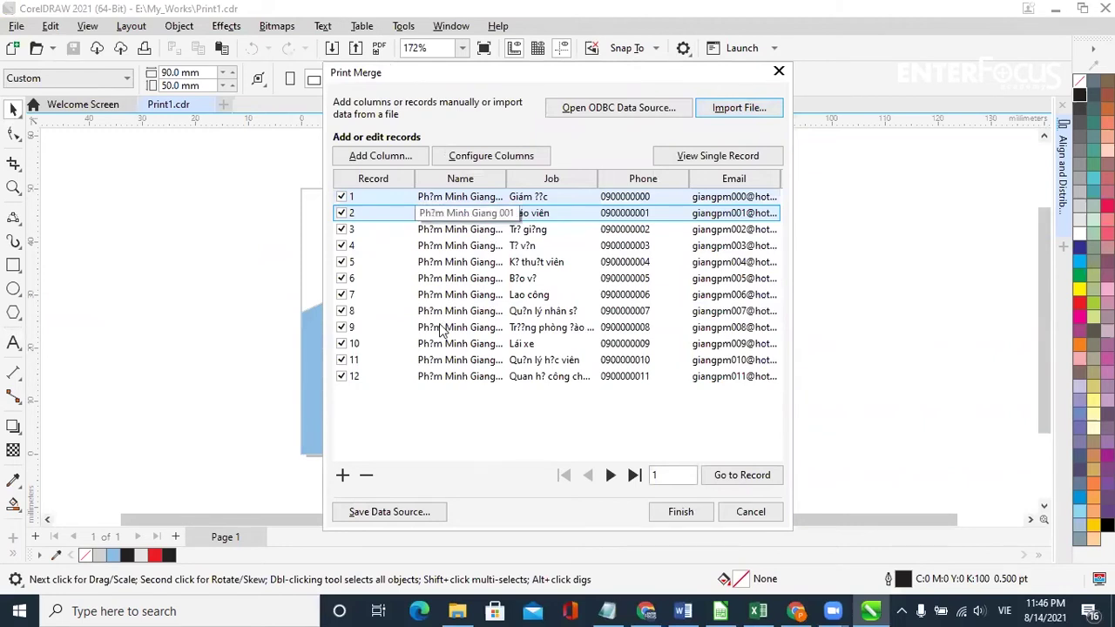
{"action": "key", "text": "Down"}
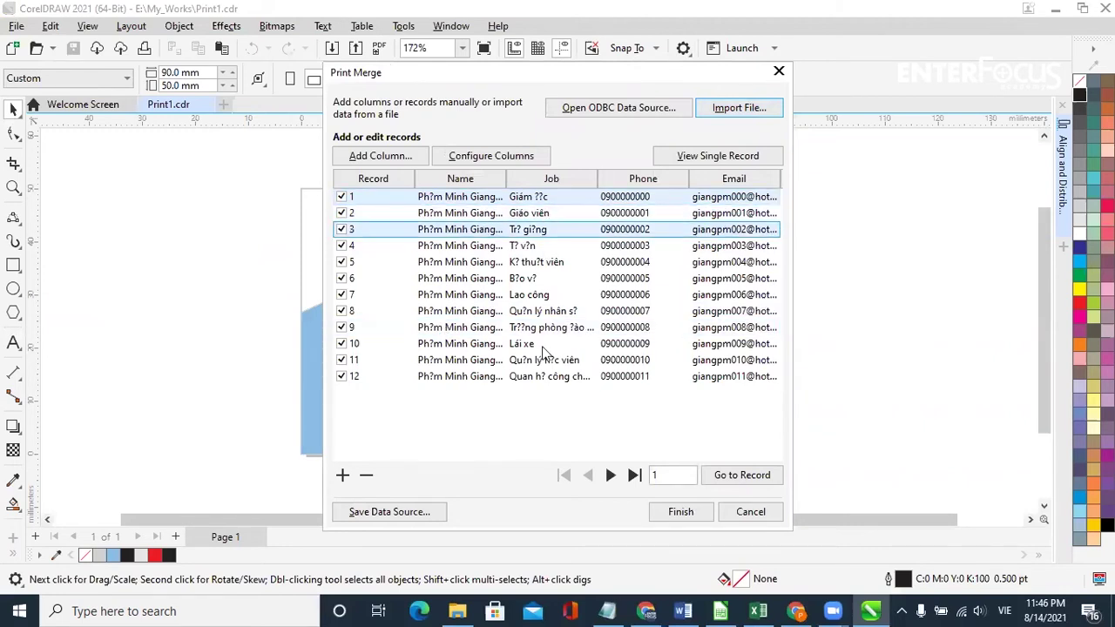
{"action": "left_click", "coordinate": [542, 346]}
{"action": "left_click", "coordinate": [430, 232]}
{"action": "left_click", "coordinate": [438, 328]}
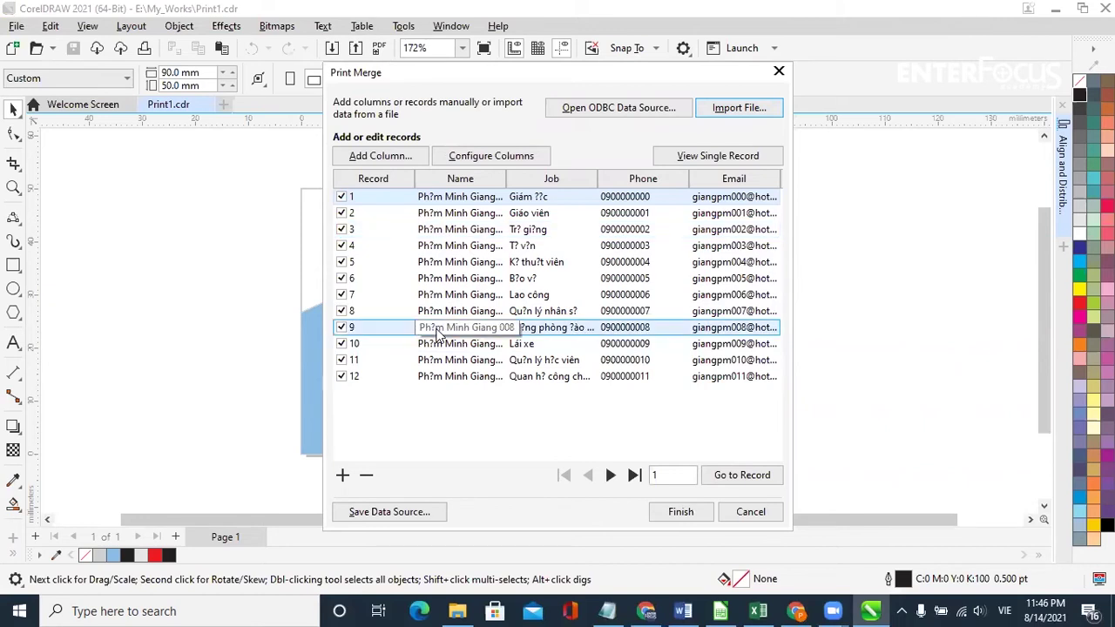
- Check more of the Vietnamese names in the imported records and close the print merge without finishing it
{"action": "left_click", "coordinate": [445, 297]}
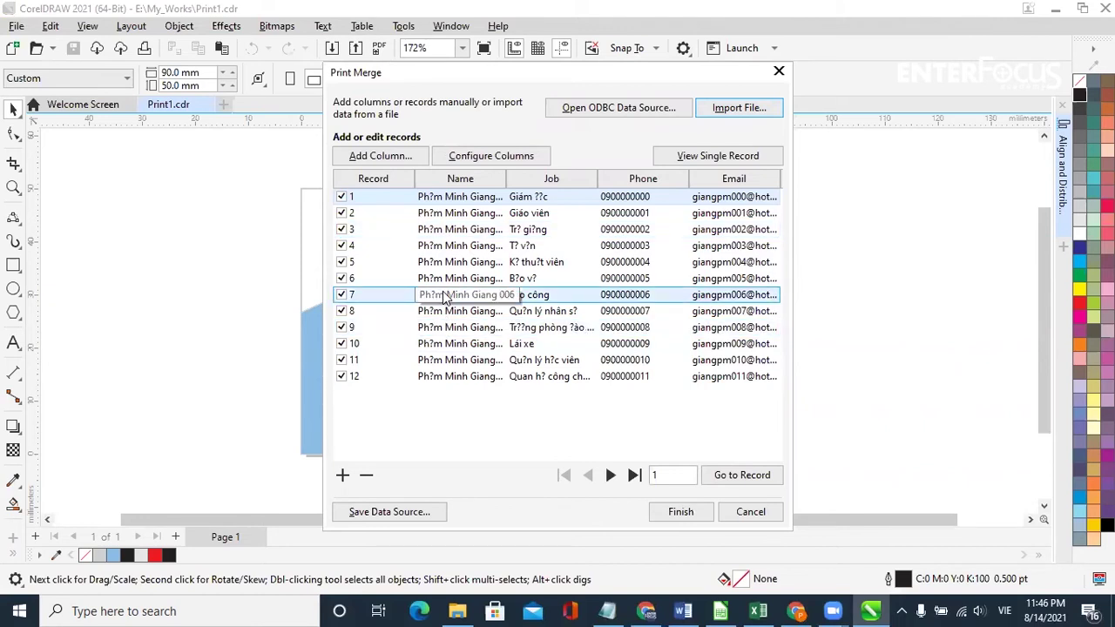
{"action": "left_click", "coordinate": [446, 360]}
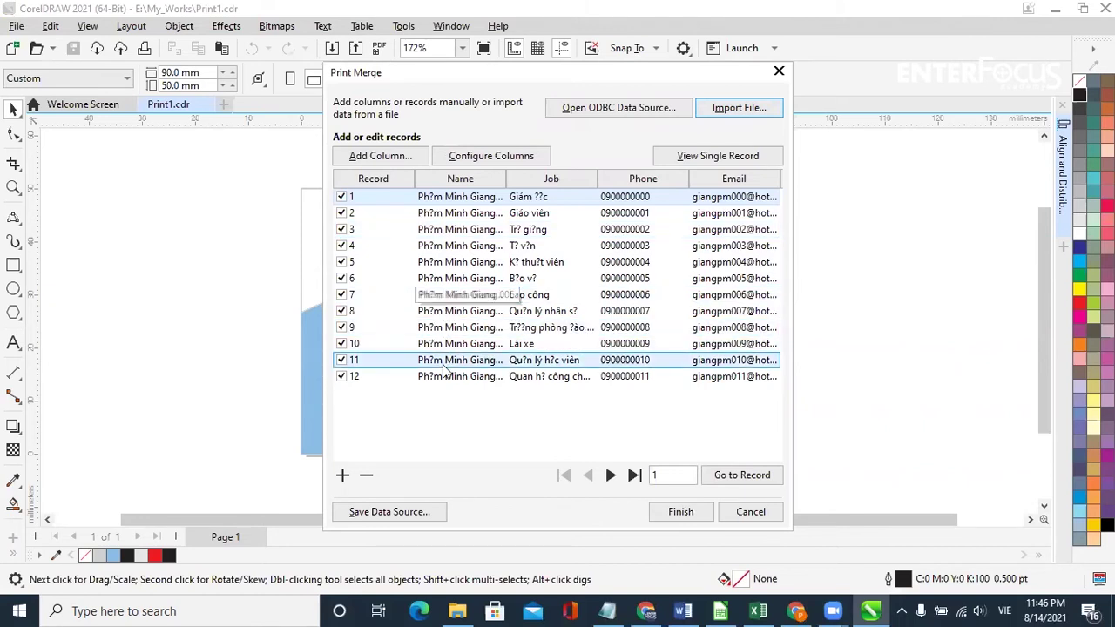
{"action": "left_click", "coordinate": [750, 511]}
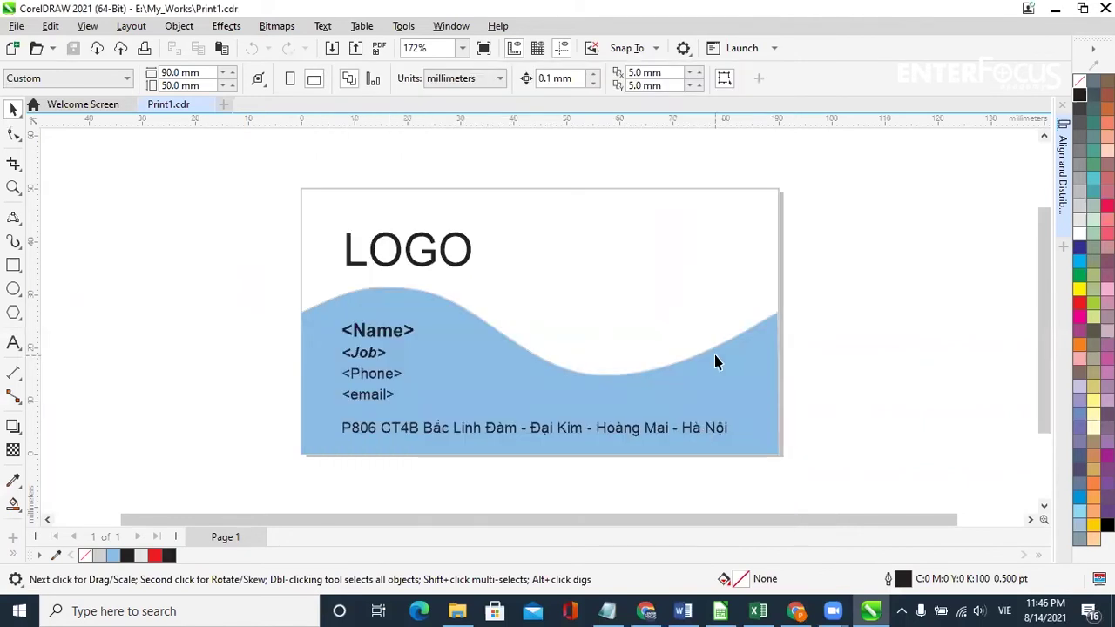
- Switch to Chrome and view the LibreOffice Portable search results and the Portable versions download page on libreoffice.org
{"action": "left_click", "coordinate": [722, 608]}
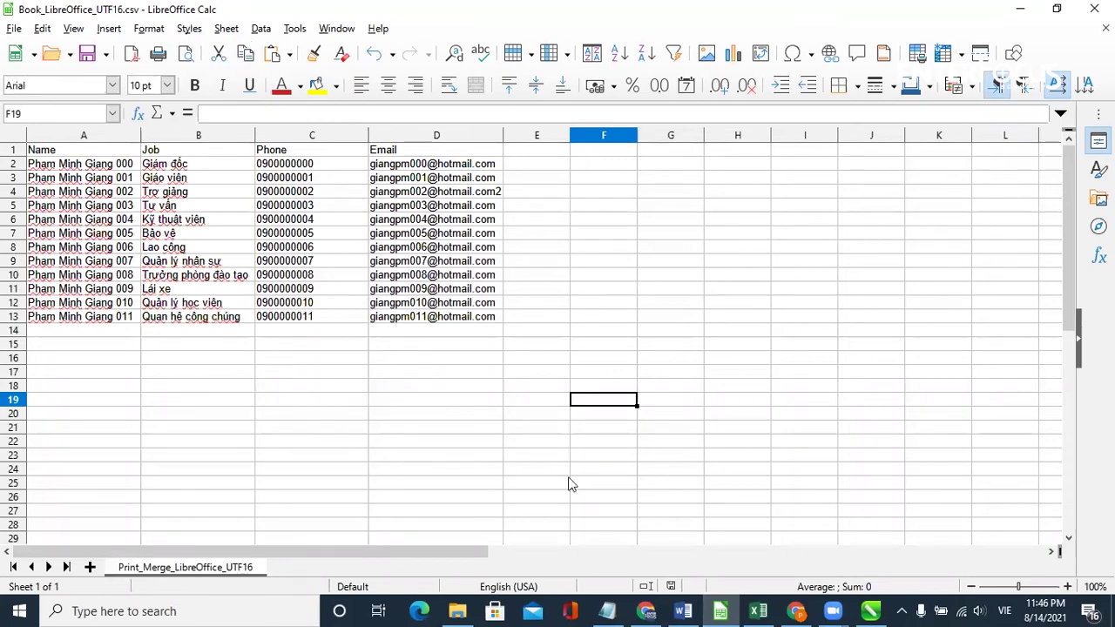
{"action": "left_click", "coordinate": [649, 611]}
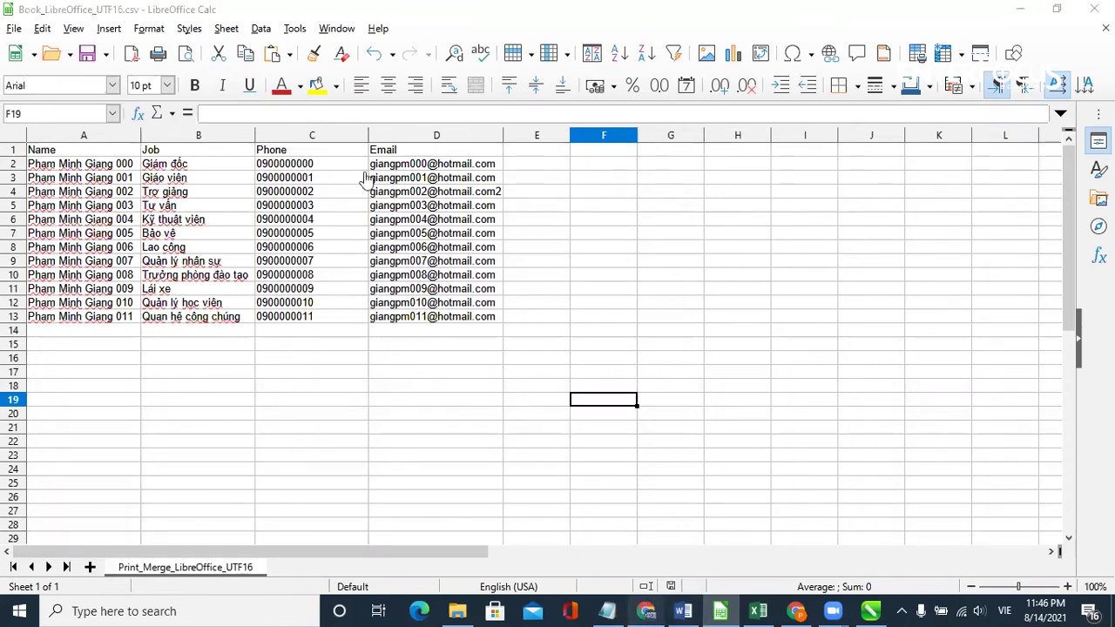
{"action": "left_click", "coordinate": [74, 13]}
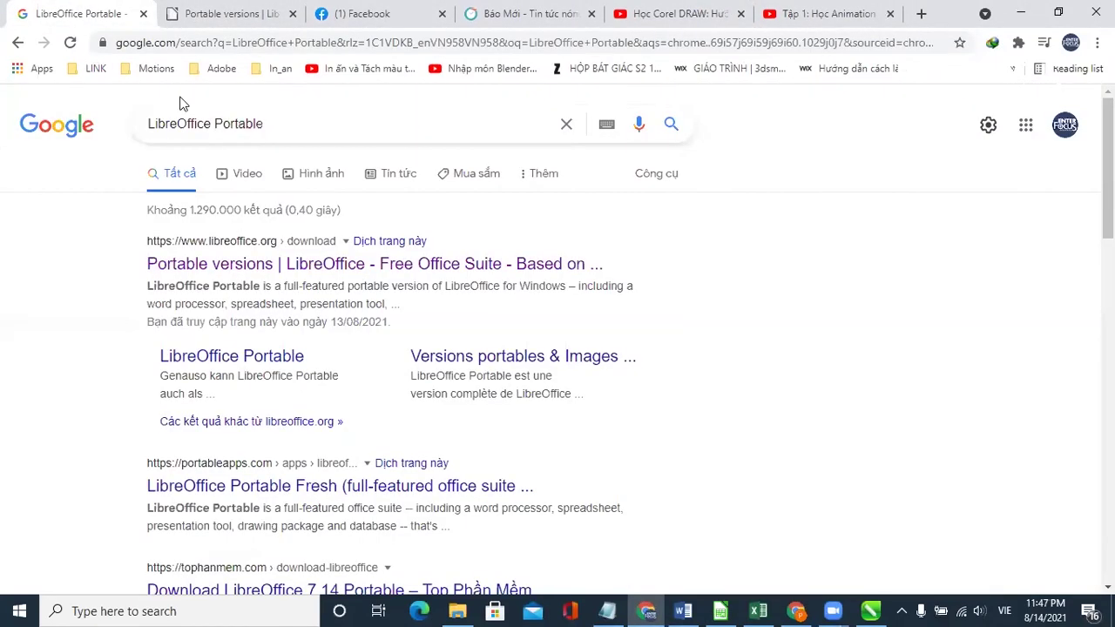
{"action": "left_click", "coordinate": [148, 123]}
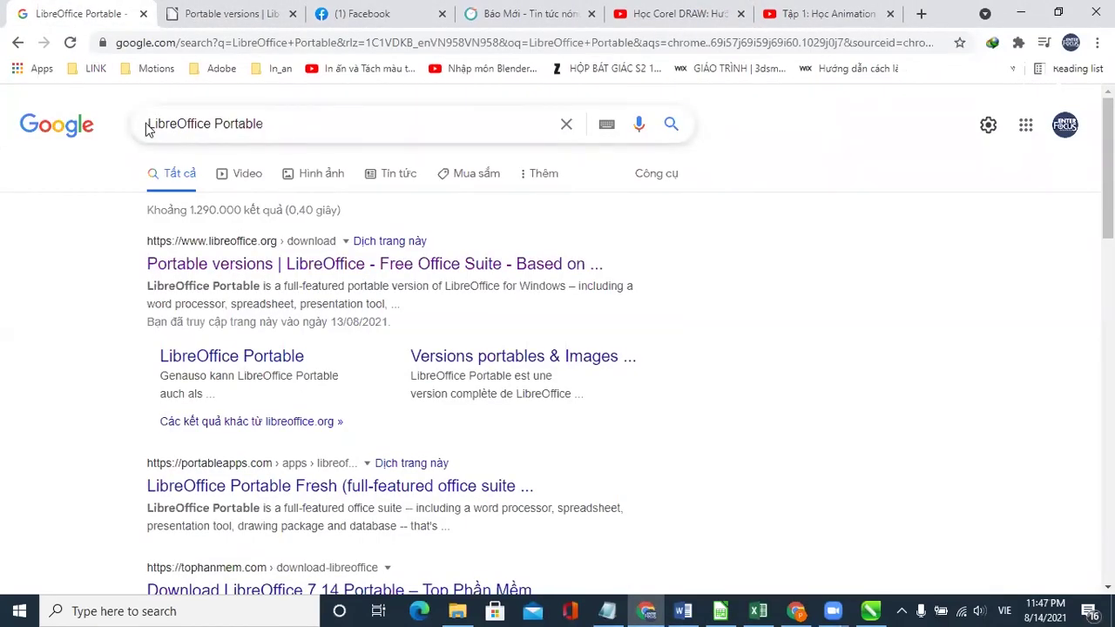
{"action": "left_click_drag", "start_coordinate": [149, 123], "coordinate": [268, 123]}
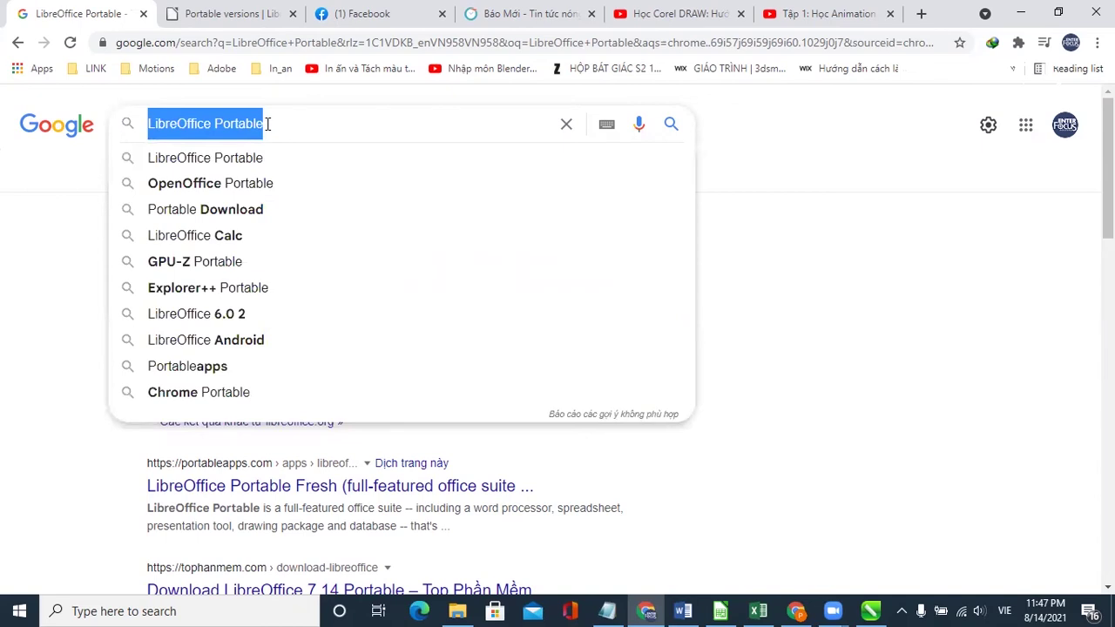
{"action": "left_click", "coordinate": [846, 266]}
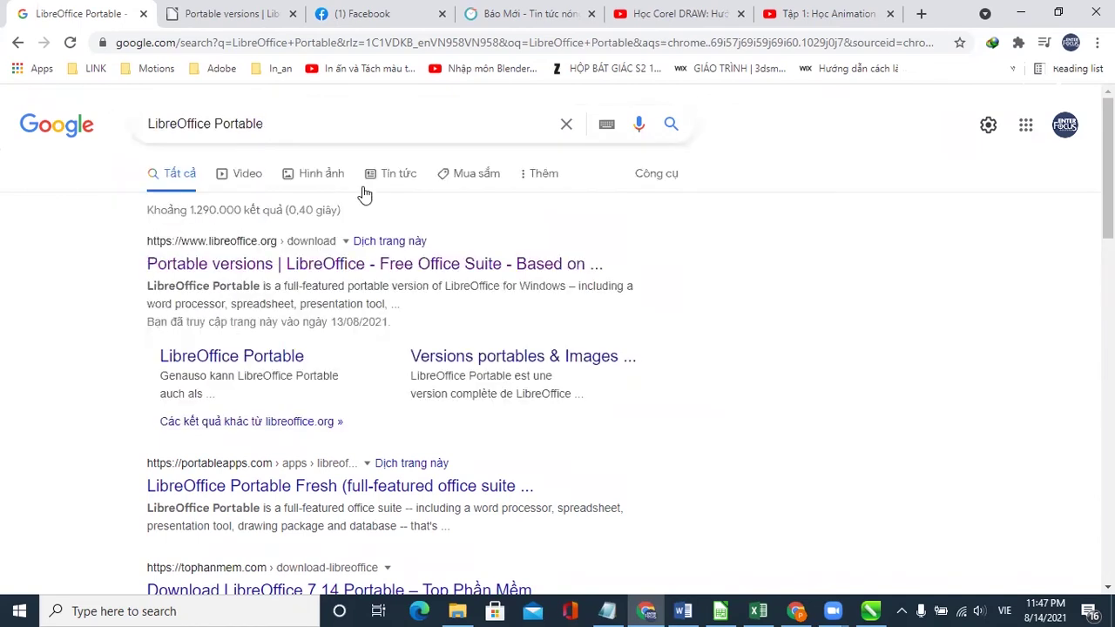
{"action": "left_click", "coordinate": [248, 272]}
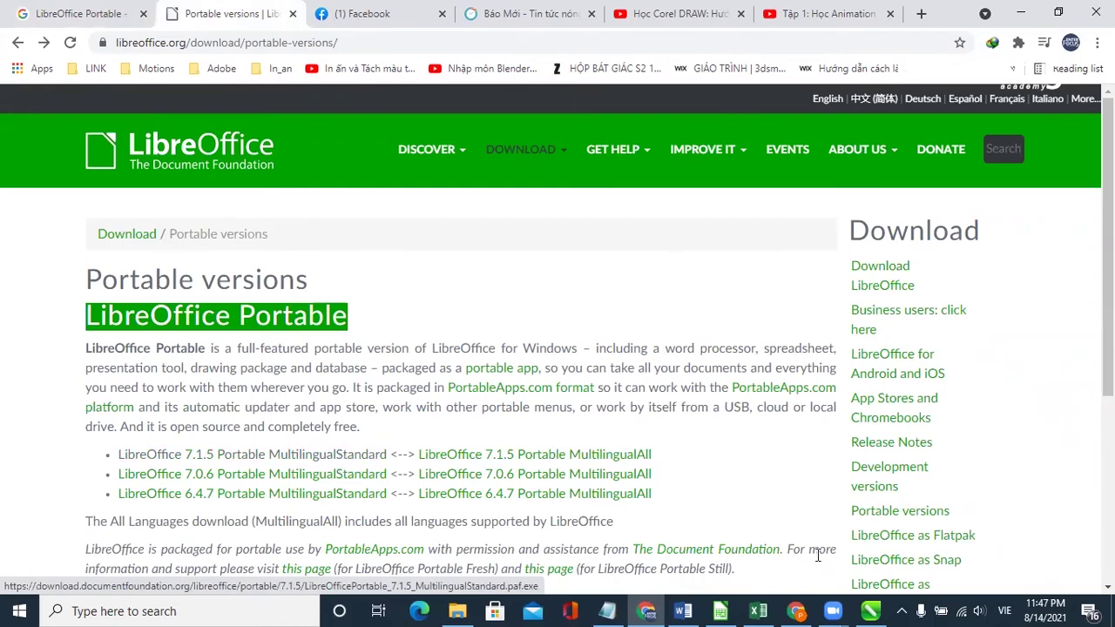
- Switch to LibreOffice Calc and save the sheet as Book_LibreOffice_UTF8.csv in the Test_Print_Merge folder, replacing the existing file
{"action": "key", "text": "alt+Tab"}
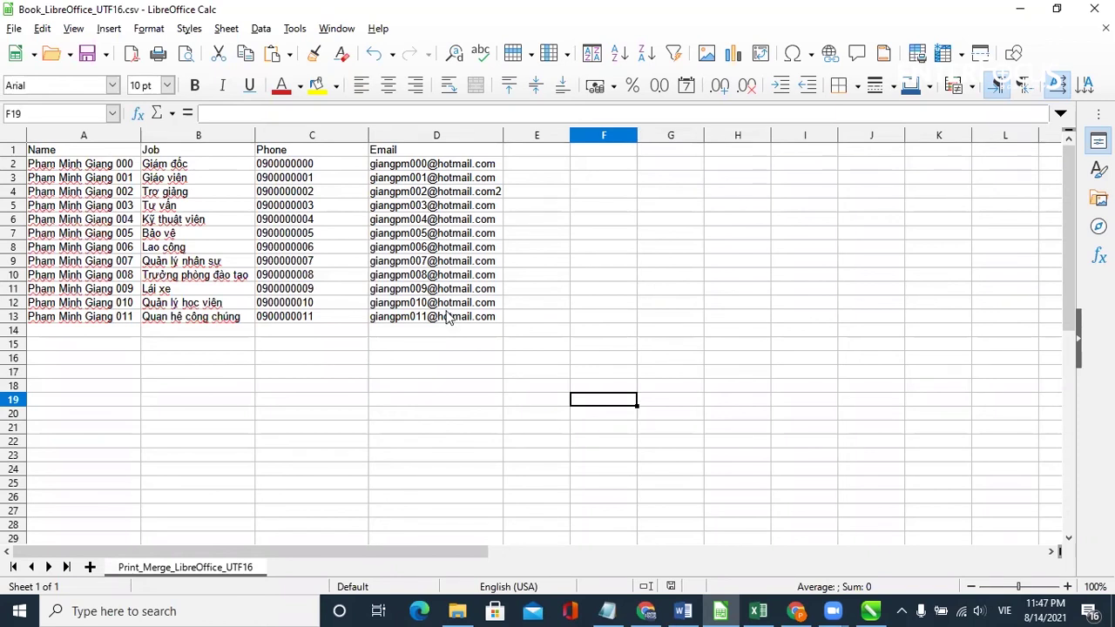
{"action": "left_click", "coordinate": [13, 29]}
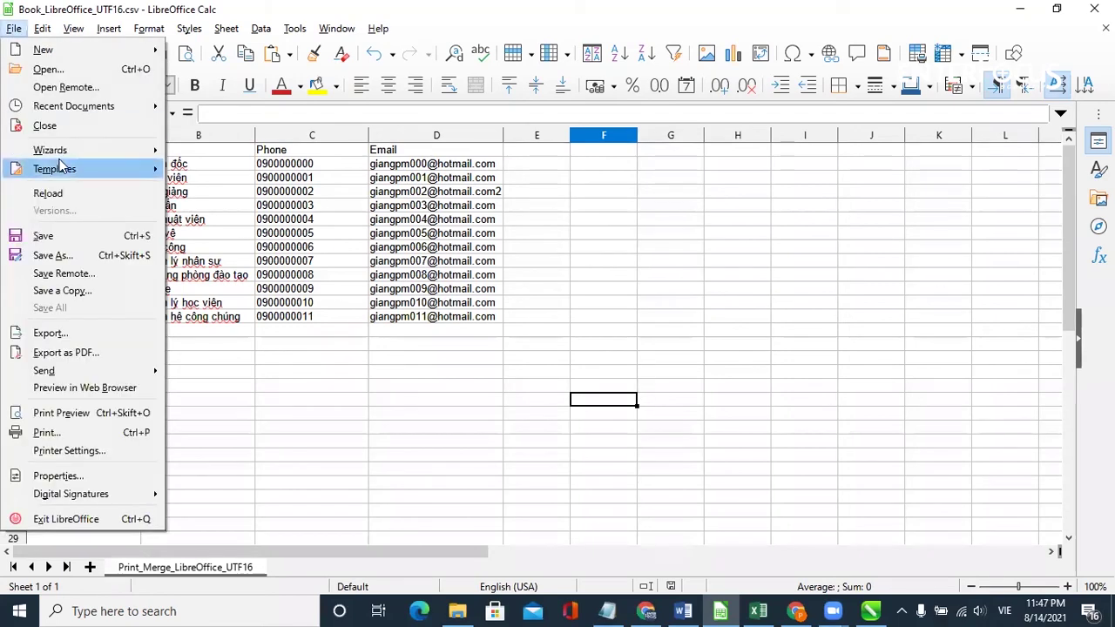
{"action": "left_click", "coordinate": [442, 364]}
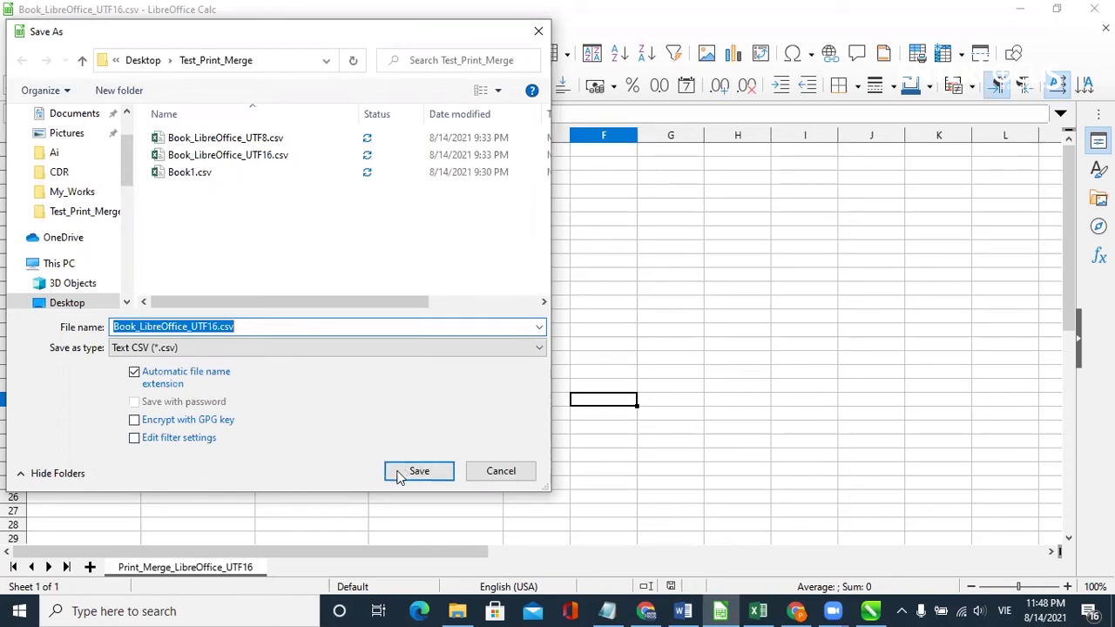
{"action": "left_click", "coordinate": [242, 142]}
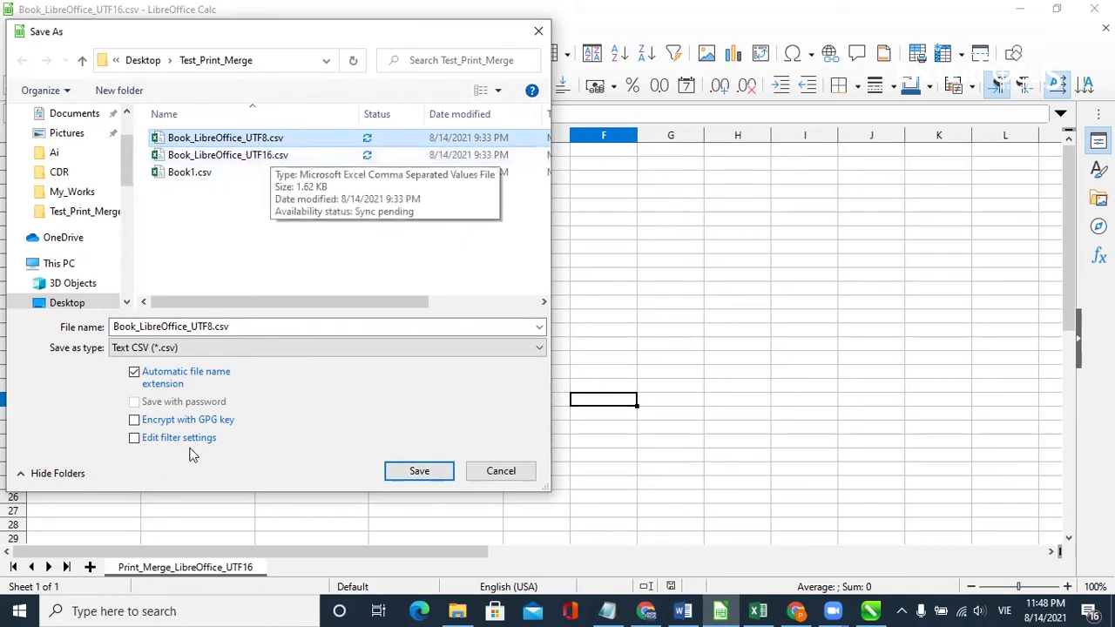
{"action": "left_click", "coordinate": [416, 475]}
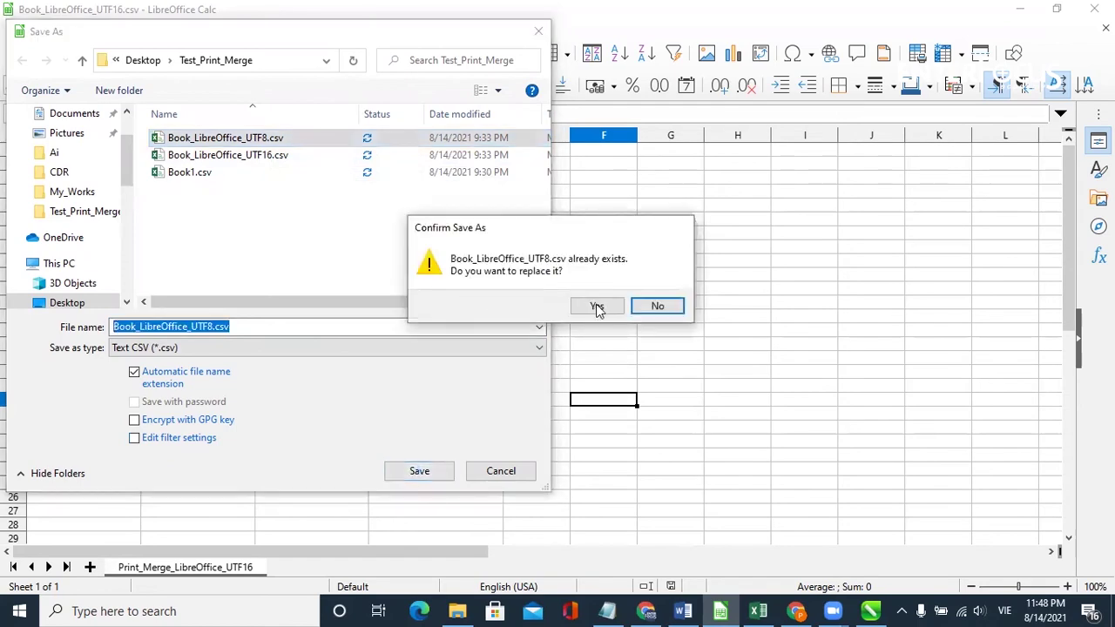
{"action": "left_click", "coordinate": [597, 306]}
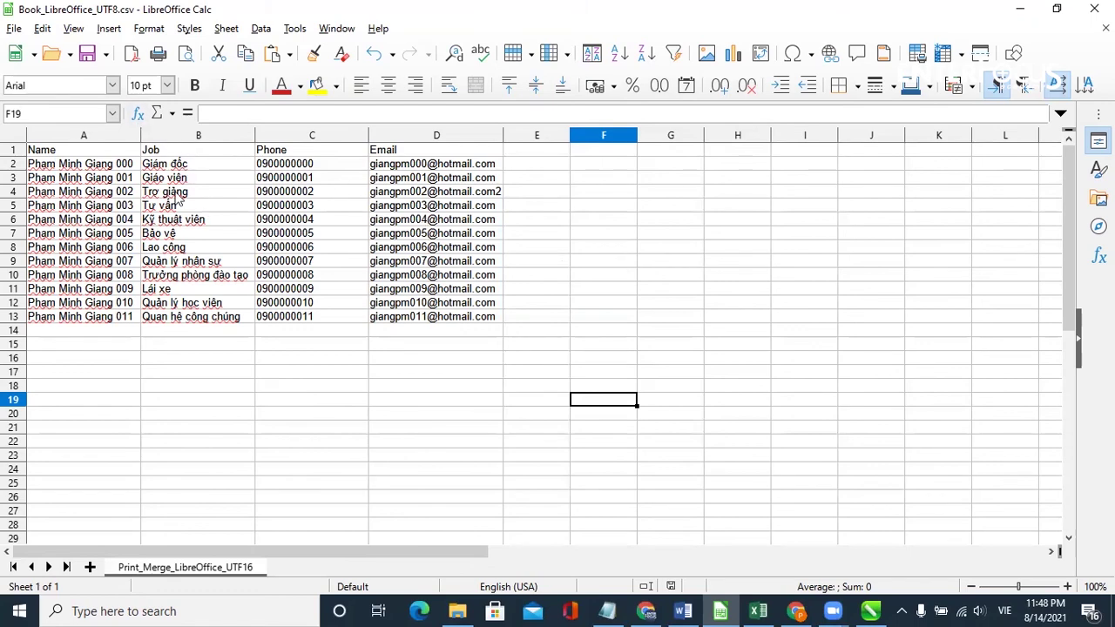
- Save Book_LibreOffice_UTF8.csv again as Text CSV with Edit filter settings enabled, replacing the existing file
{"action": "left_click", "coordinate": [14, 28]}
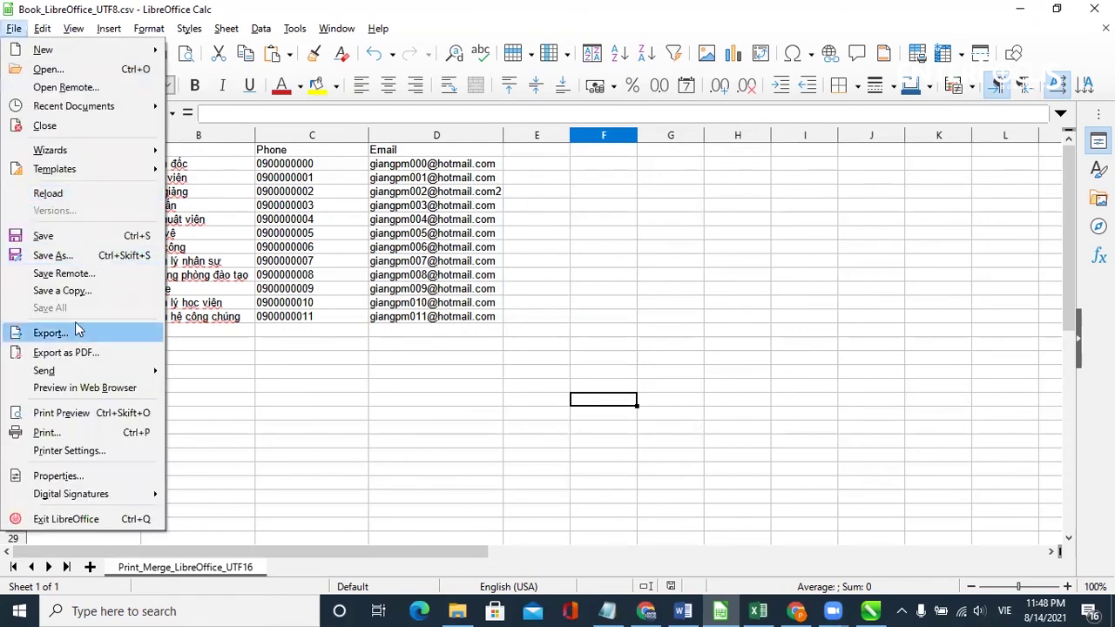
{"action": "left_click", "coordinate": [294, 305]}
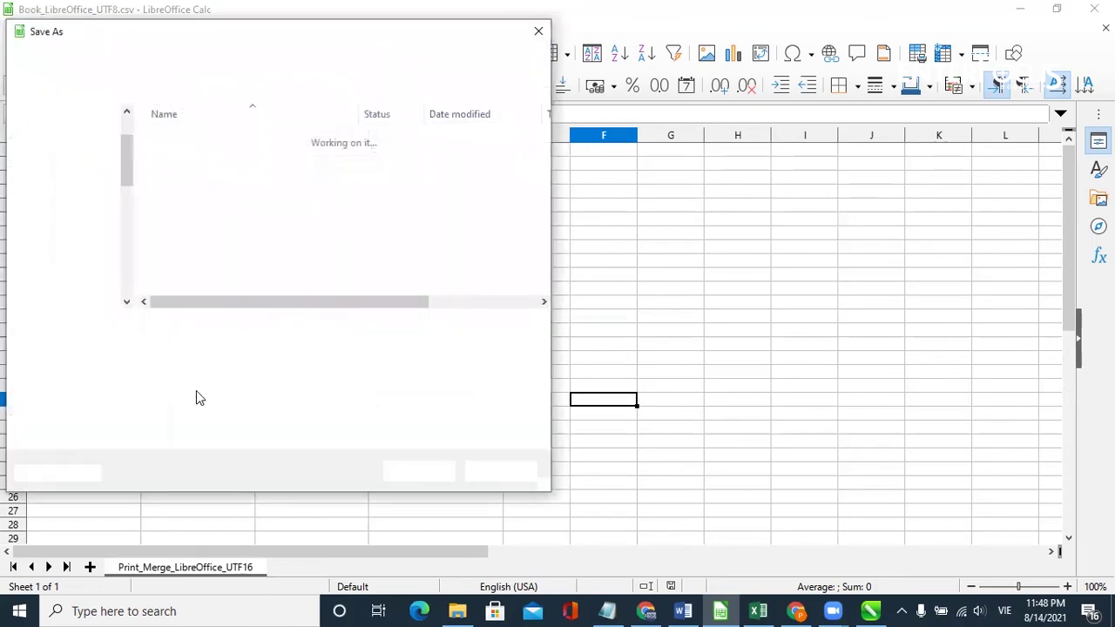
{"action": "left_click", "coordinate": [135, 438]}
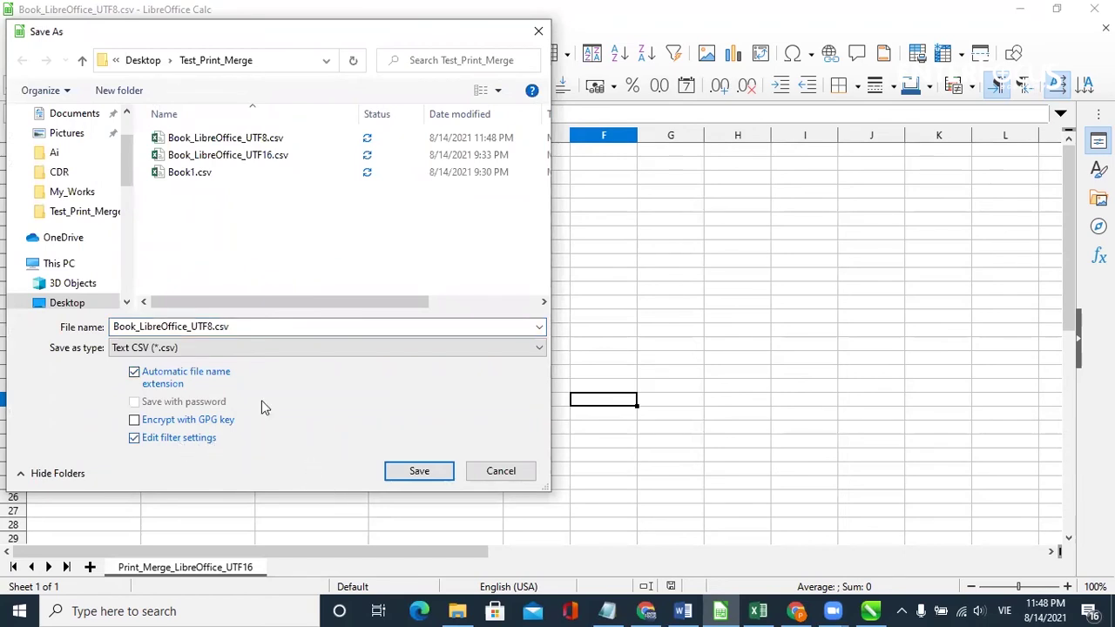
{"action": "left_click", "coordinate": [427, 476]}
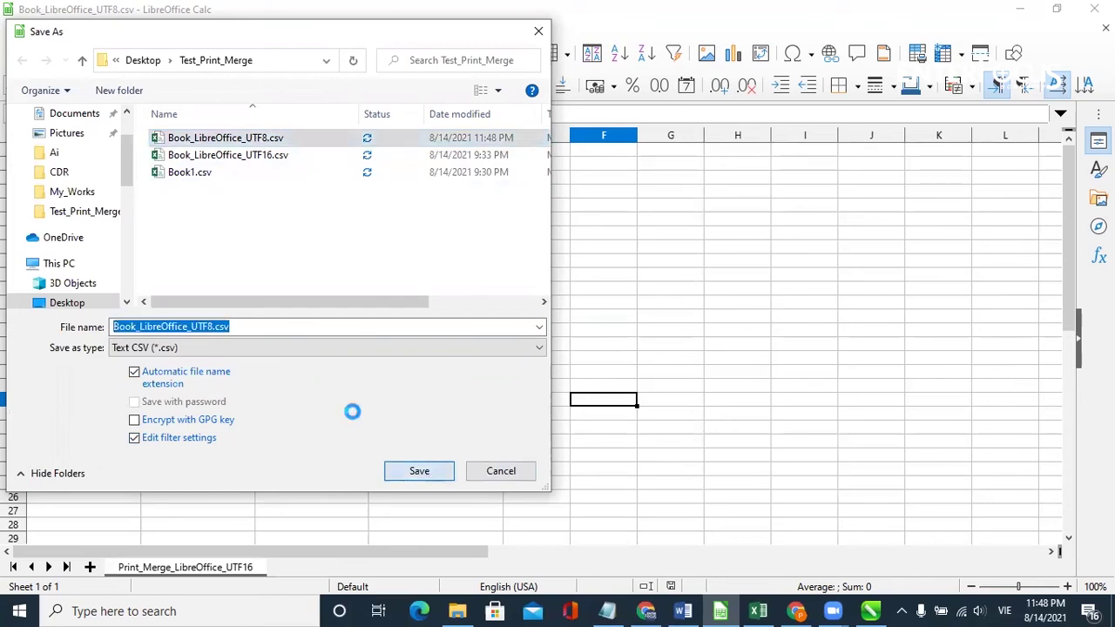
{"action": "left_click", "coordinate": [599, 304]}
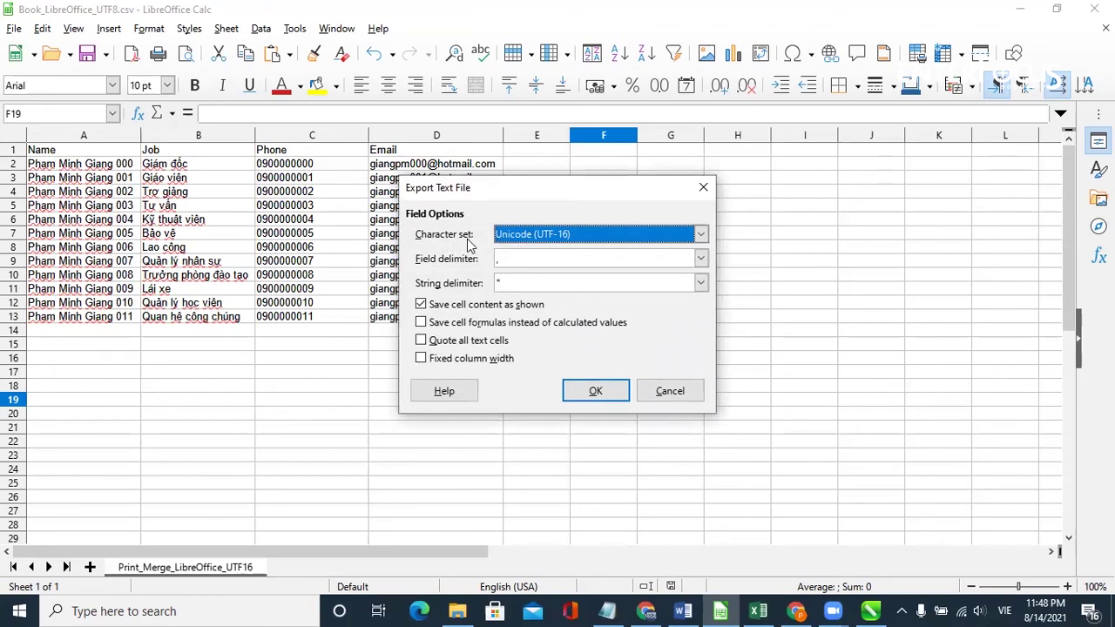
- Export the text file with the Unicode (UTF-8) character set
{"action": "left_click", "coordinate": [700, 234]}
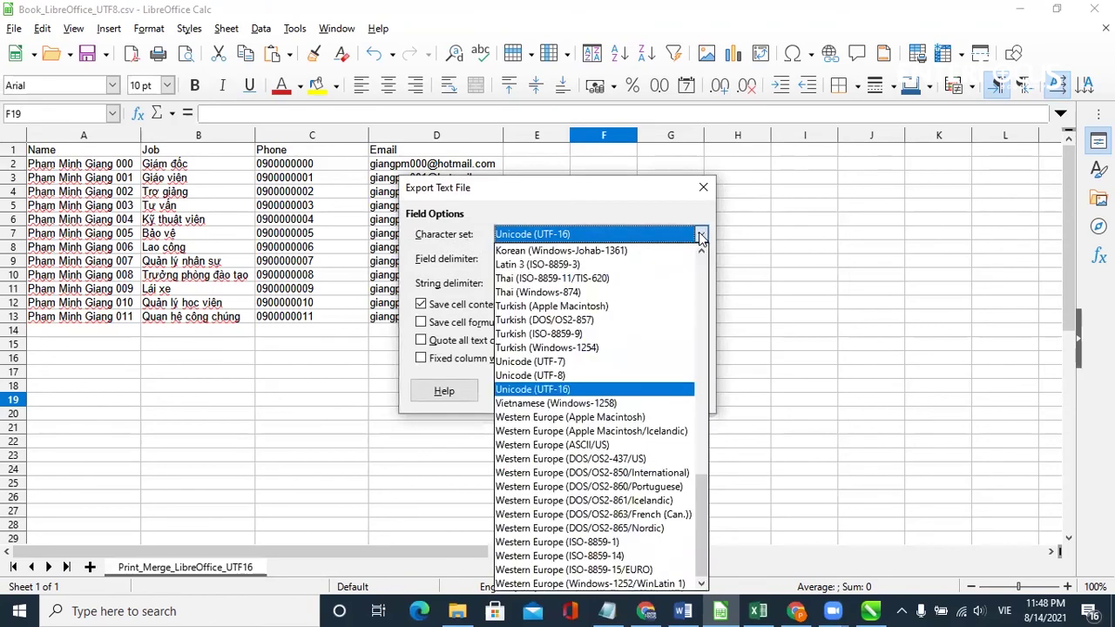
{"action": "left_click", "coordinate": [646, 197]}
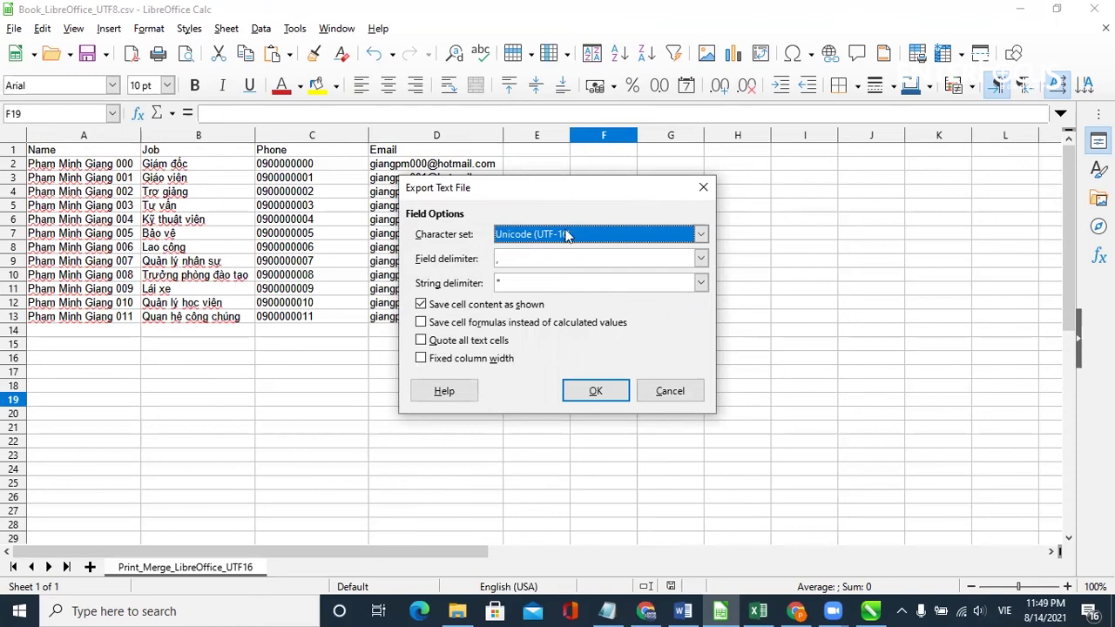
{"action": "left_click", "coordinate": [702, 234]}
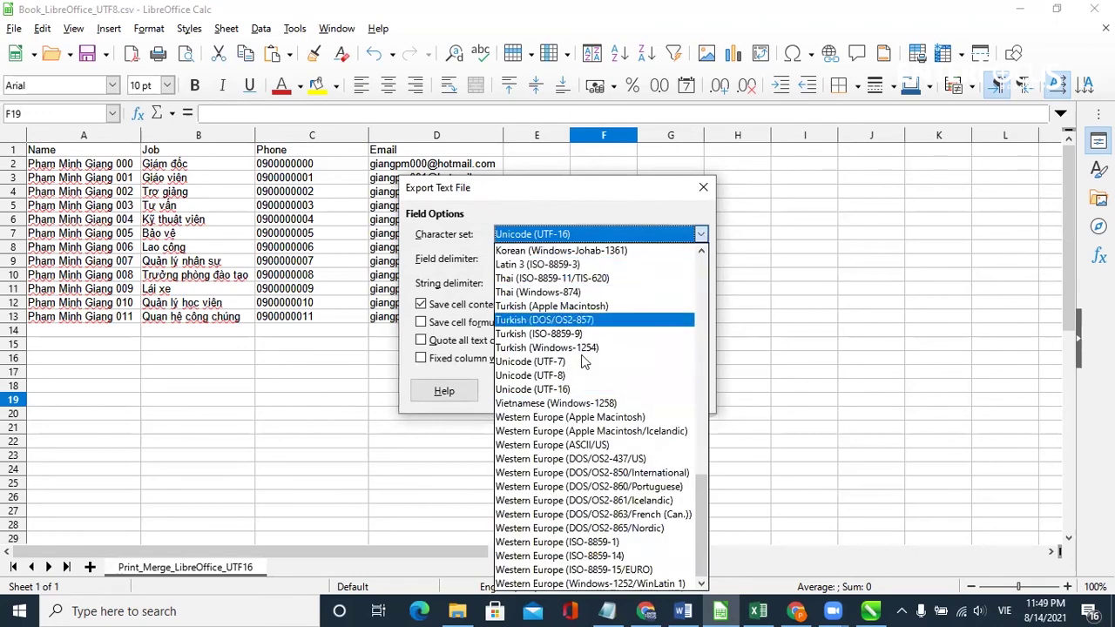
{"action": "left_click", "coordinate": [560, 376]}
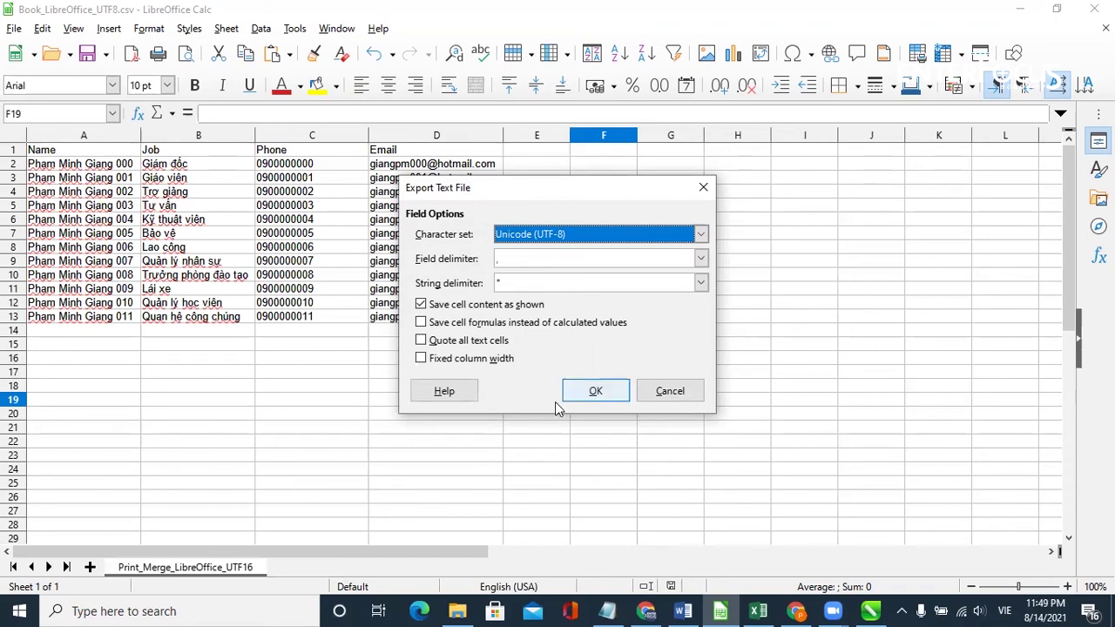
{"action": "left_click", "coordinate": [599, 390]}
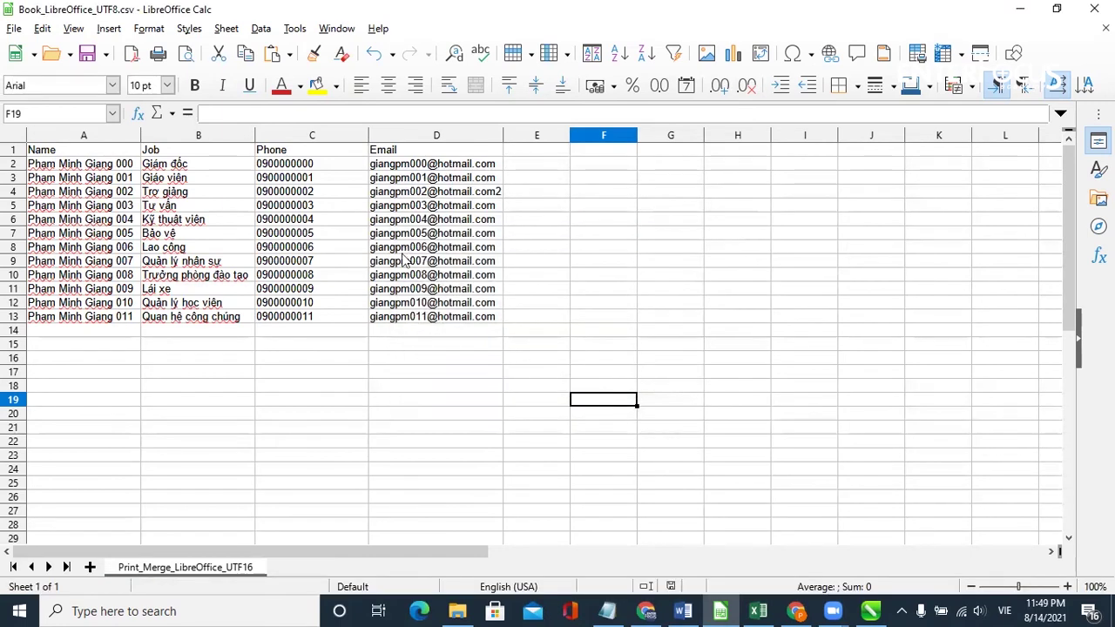
- Save the sheet as Book_LibreOffice_UTF16.csv with Edit filter settings enabled, replacing the existing file
{"action": "left_click", "coordinate": [15, 30]}
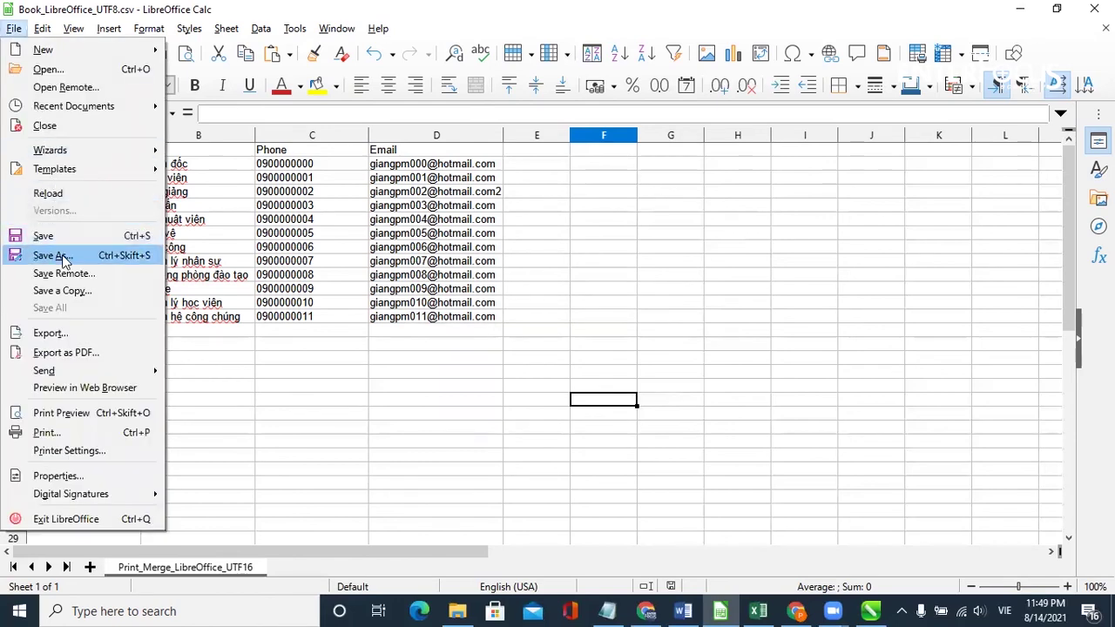
{"action": "left_click", "coordinate": [54, 255]}
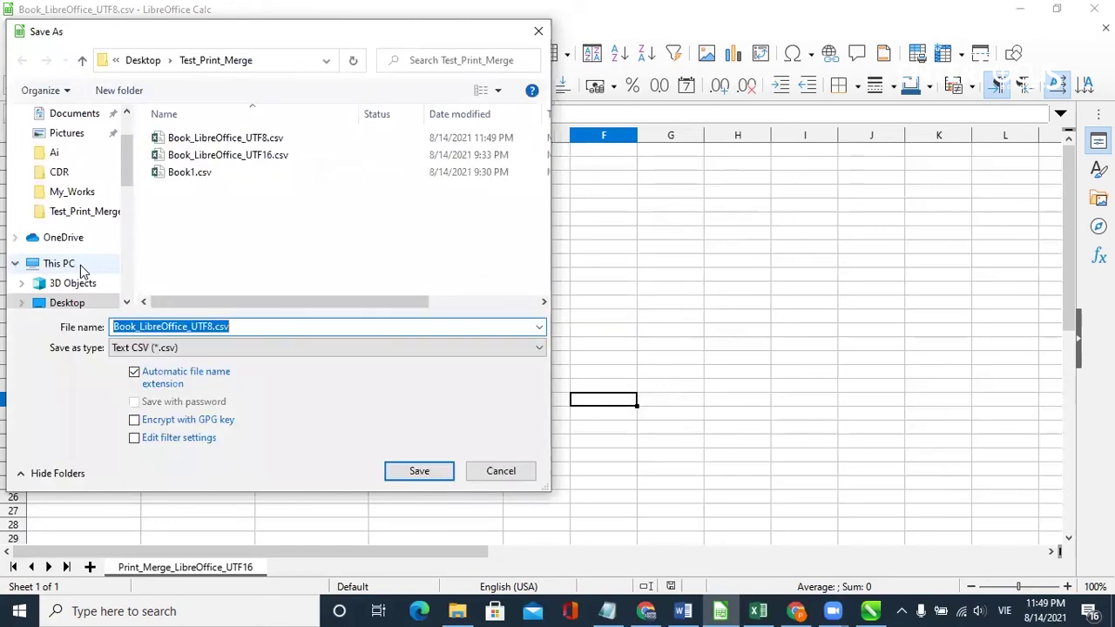
{"action": "left_click", "coordinate": [255, 163]}
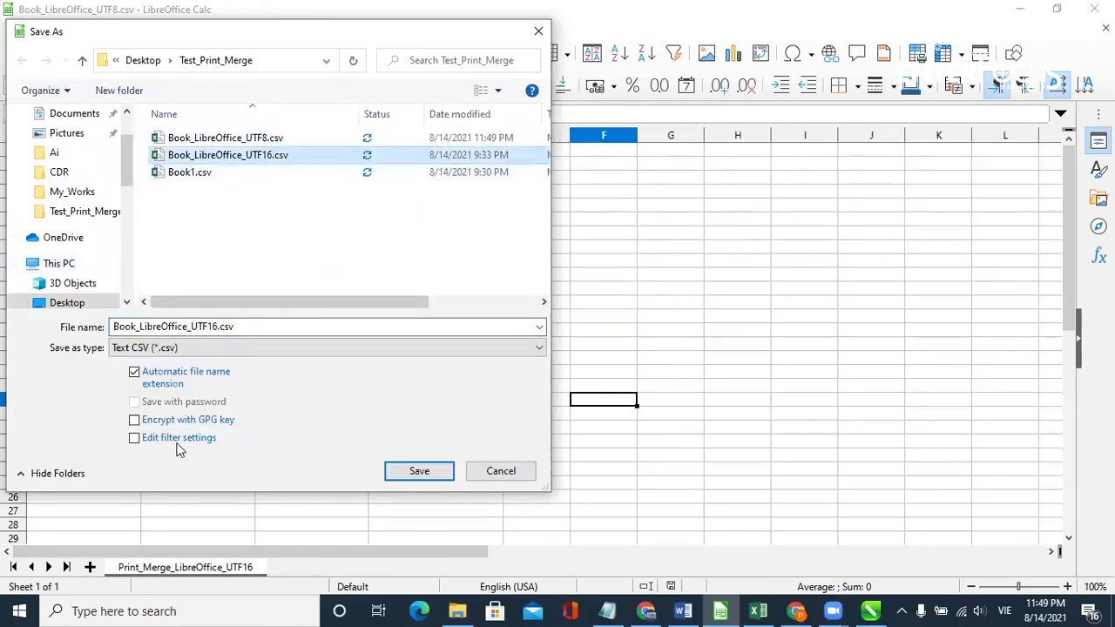
{"action": "left_click", "coordinate": [134, 438]}
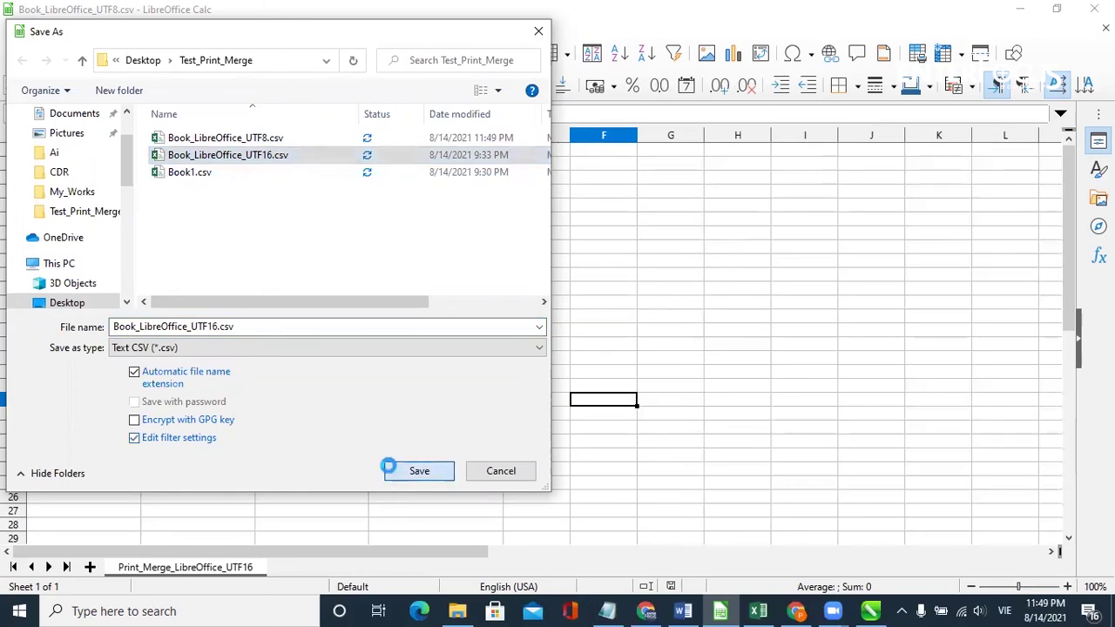
{"action": "left_click", "coordinate": [394, 470]}
{"action": "left_click", "coordinate": [594, 307]}
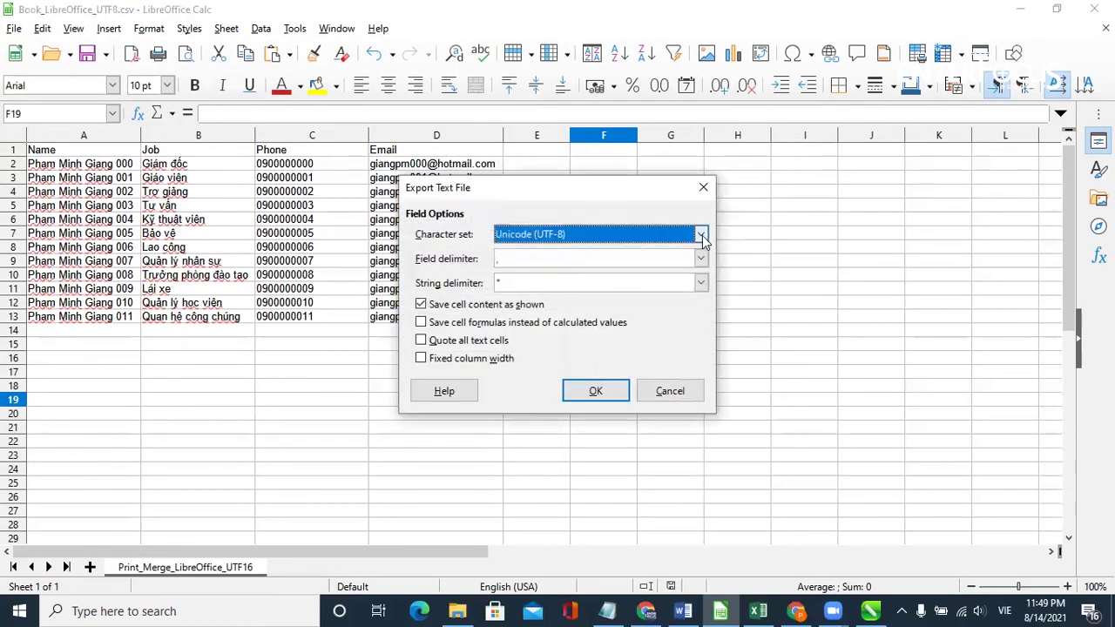
- Set the export character set to Unicode (UTF-16) and complete the CSV export
{"action": "left_click", "coordinate": [702, 235]}
{"action": "left_click", "coordinate": [536, 390]}
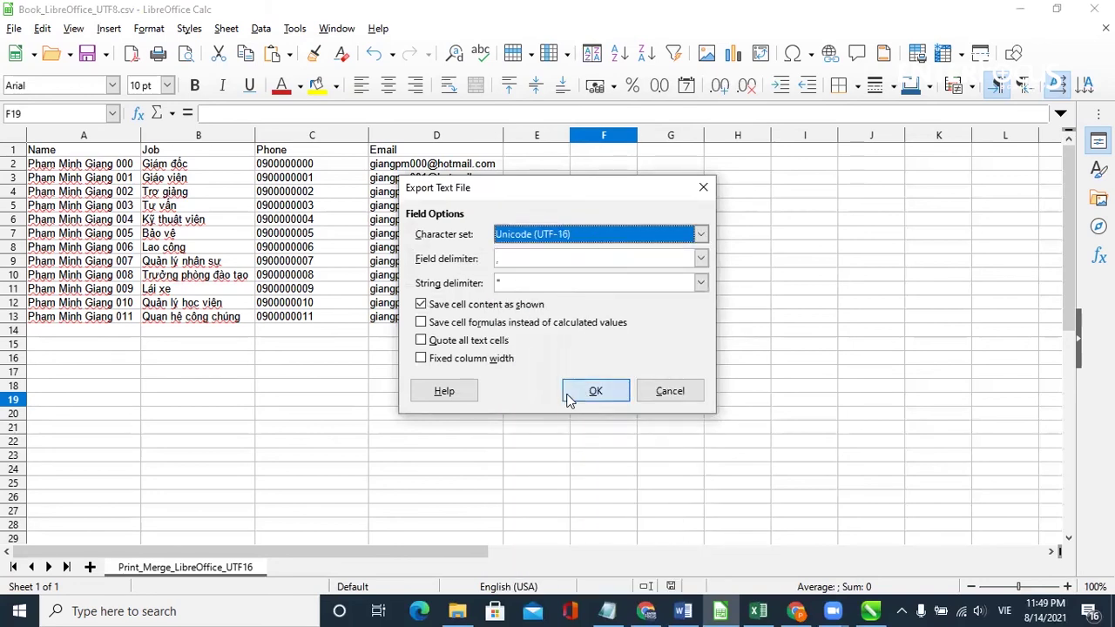
{"action": "left_click", "coordinate": [568, 398]}
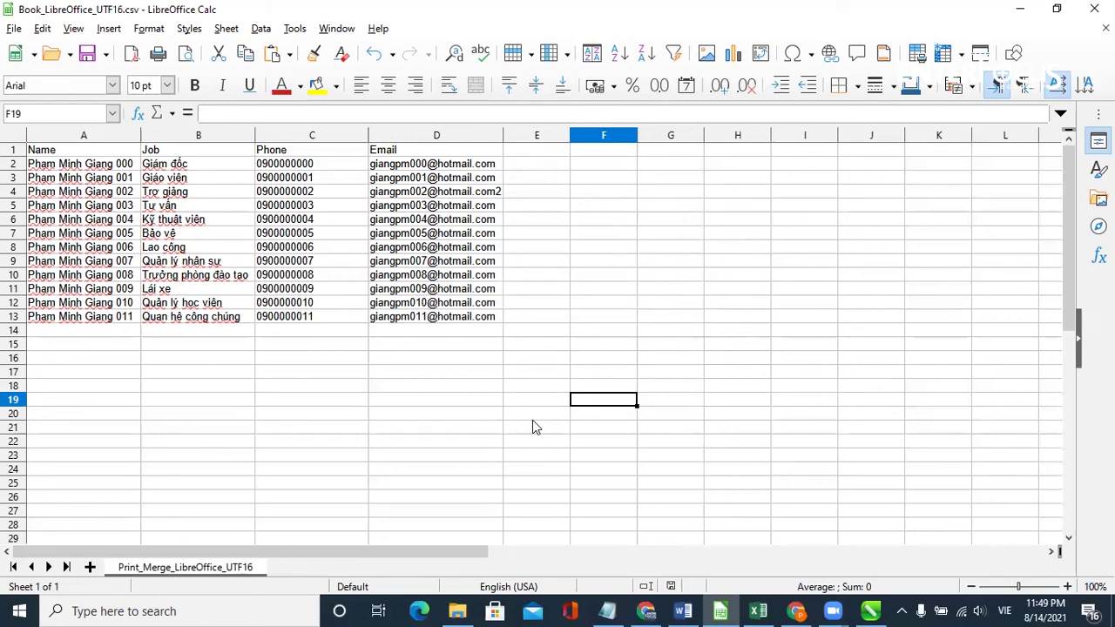
- Switch to CorelDRAW and start creating a print merge for the Print1.cdr business card
{"action": "left_click", "coordinate": [870, 610]}
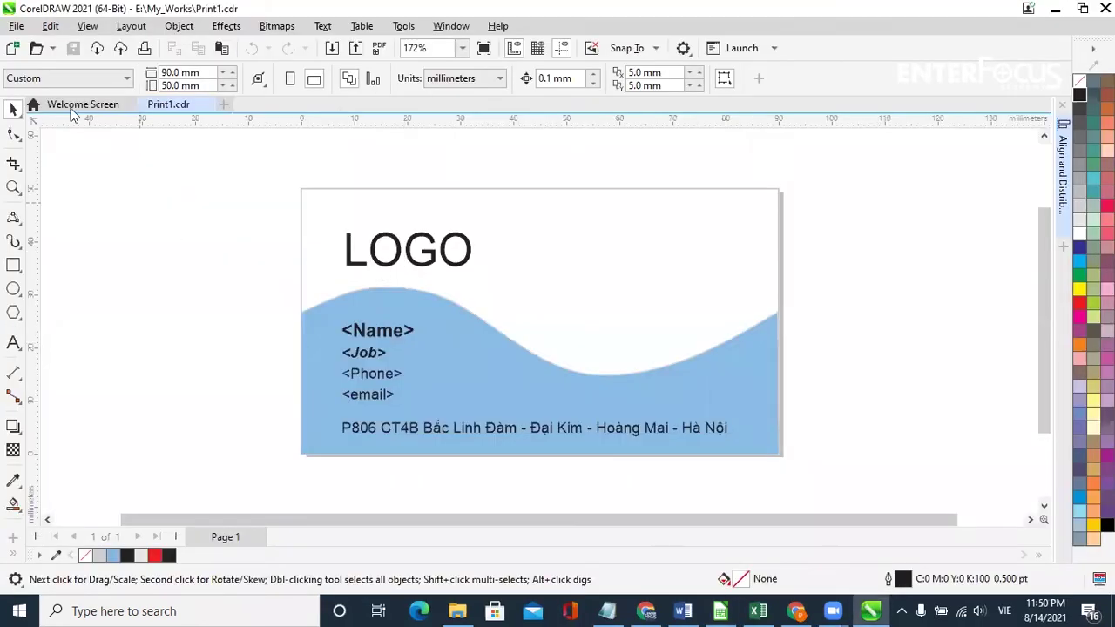
{"action": "left_click", "coordinate": [16, 25]}
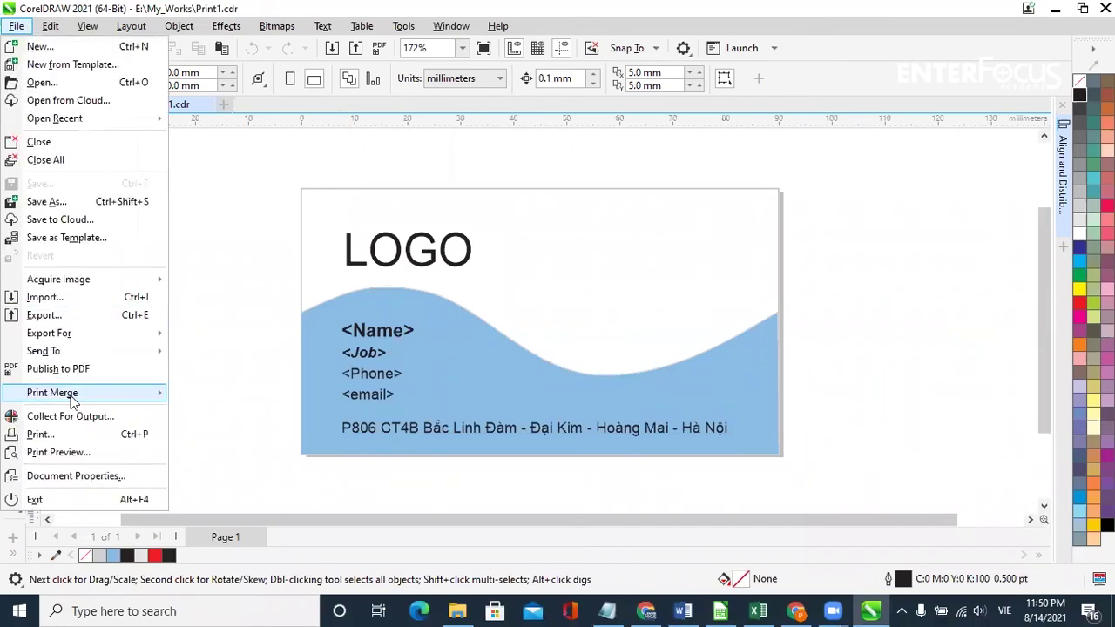
{"action": "left_click", "coordinate": [907, 276]}
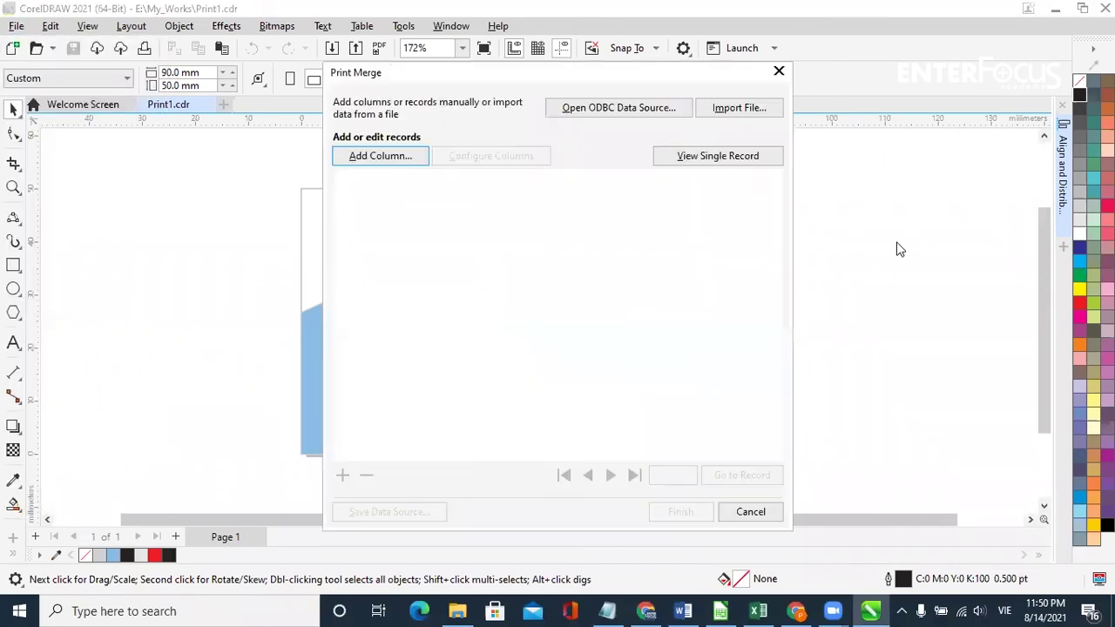
- Try to import the merge records from Book_LibreOffice_UTF8.csv, using the comma separated file type, and cancel the print merge
{"action": "left_click", "coordinate": [740, 108]}
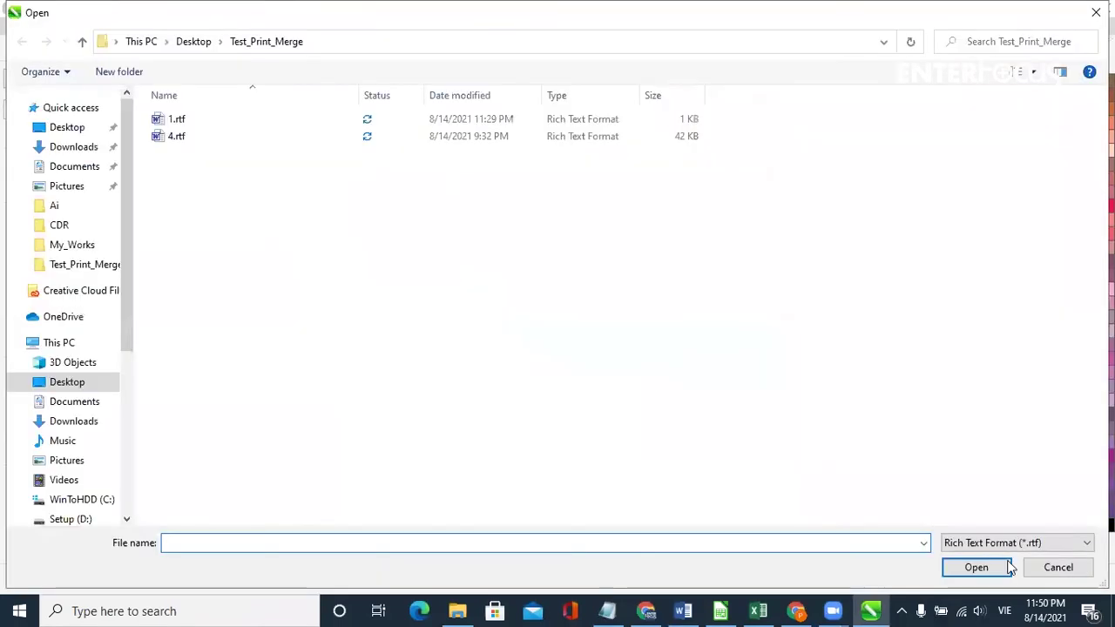
{"action": "left_click", "coordinate": [1010, 543]}
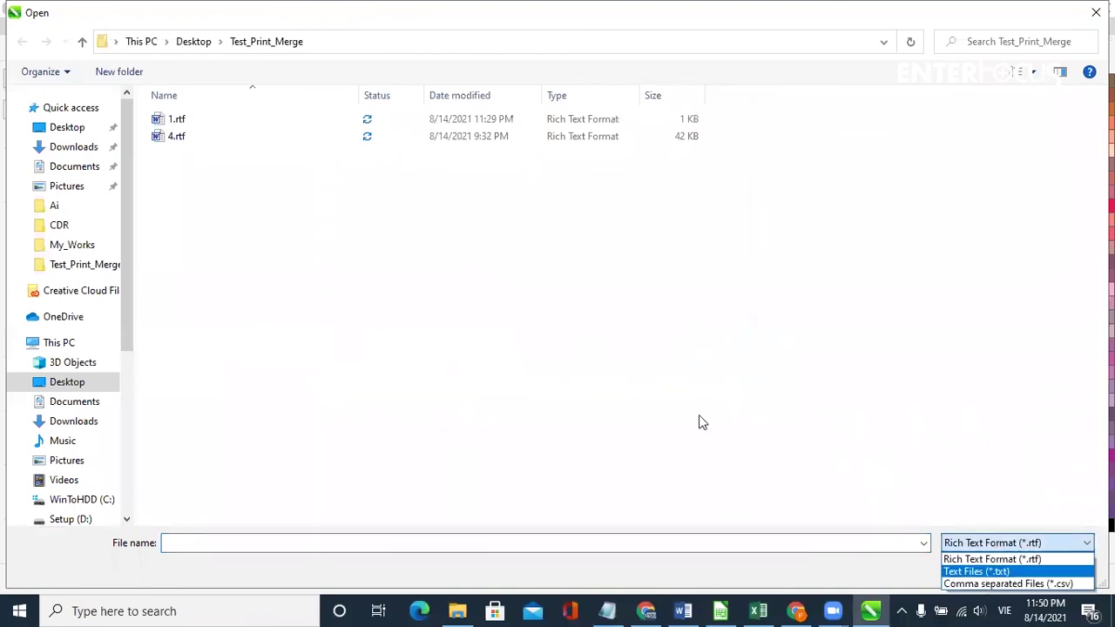
{"action": "key", "text": "Down"}
{"action": "key", "text": "Return"}
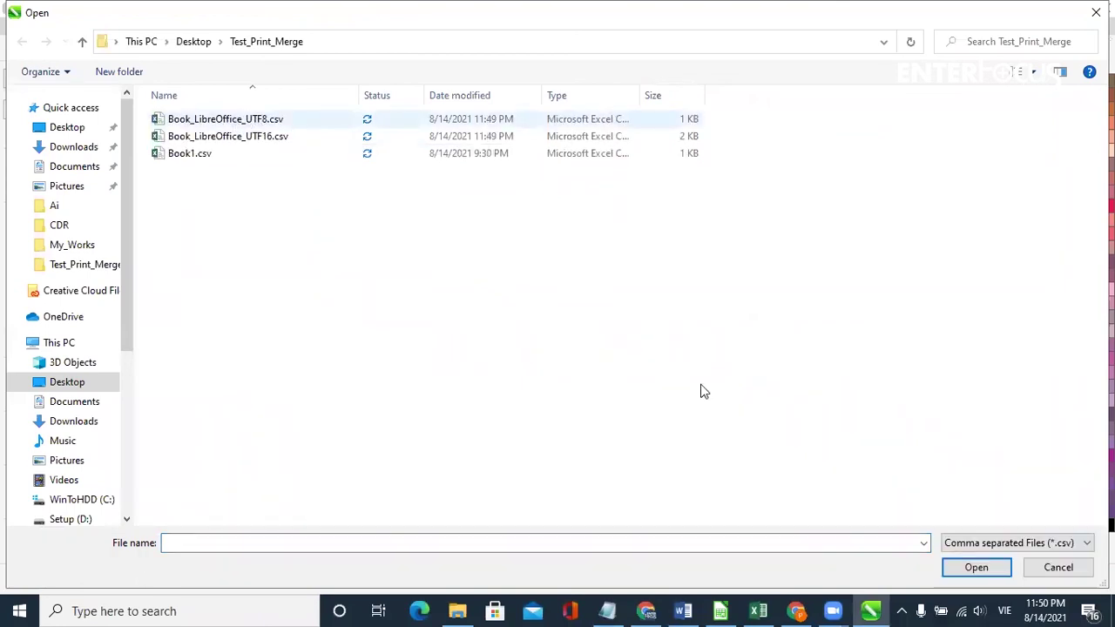
{"action": "left_click", "coordinate": [975, 567]}
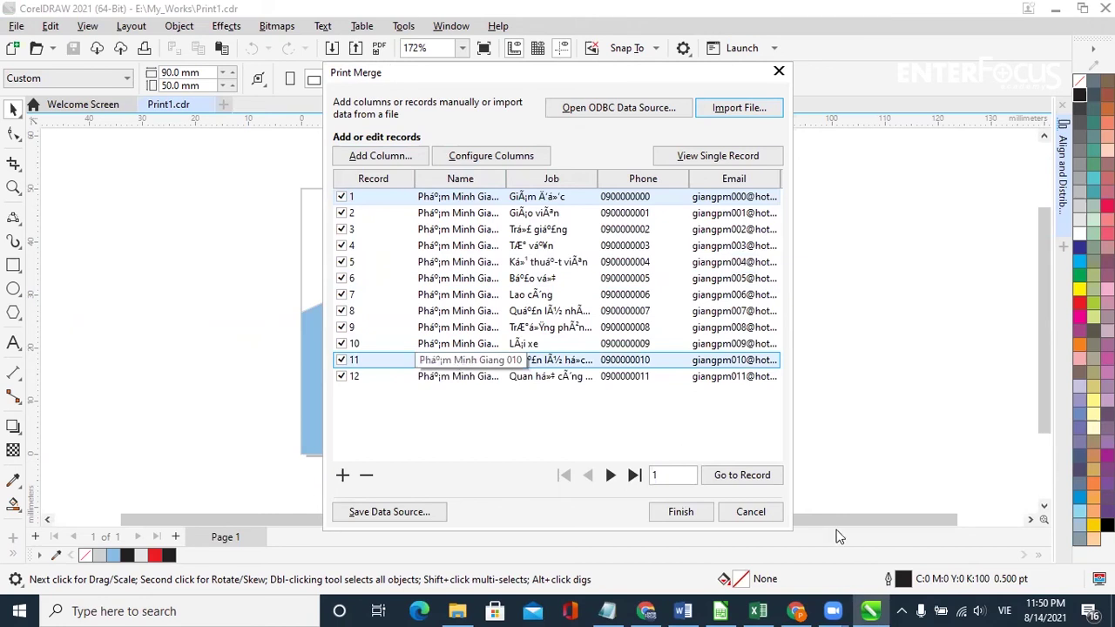
{"action": "left_click", "coordinate": [750, 514]}
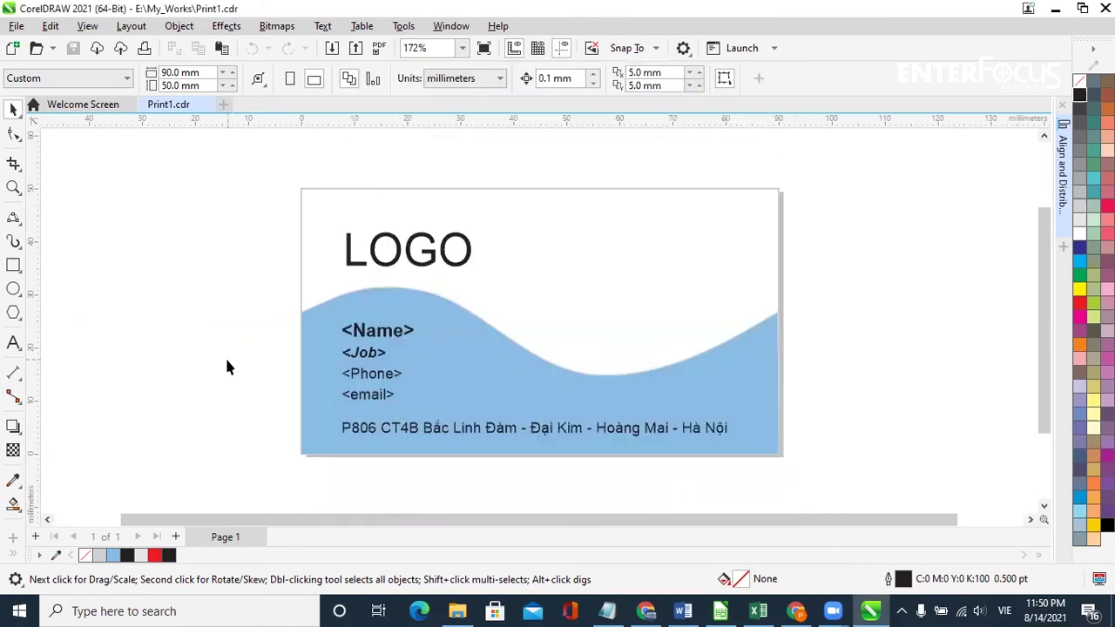
- Create a new print merge and import its records from Book_LibreOffice_UTF16.csv, using the comma separated file type
{"action": "left_click", "coordinate": [15, 25]}
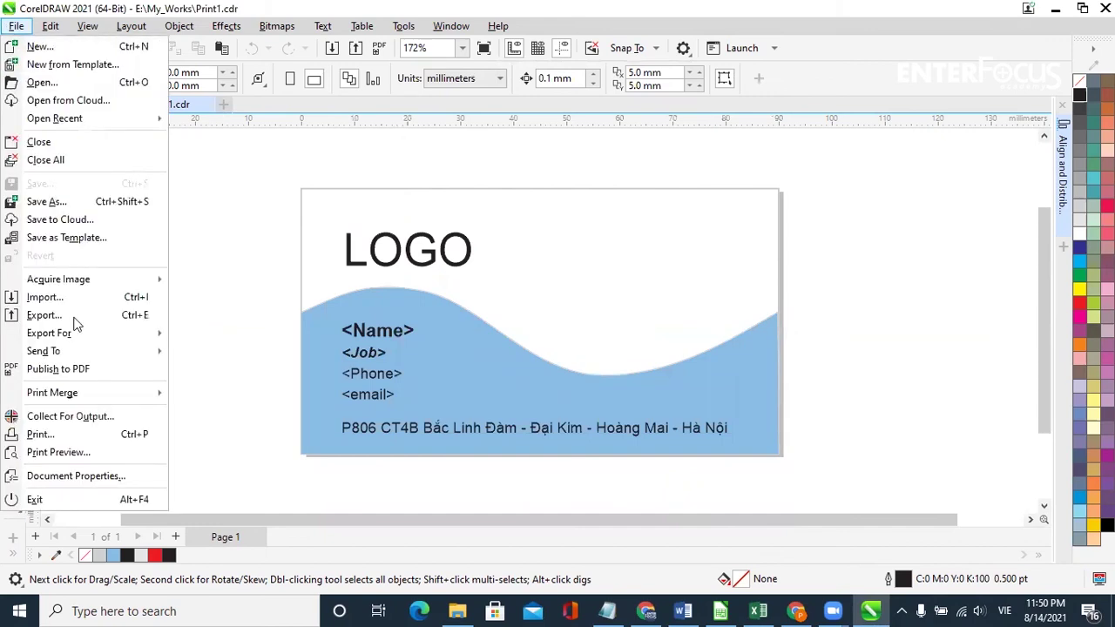
{"action": "mouse_move", "coordinate": [77, 396]}
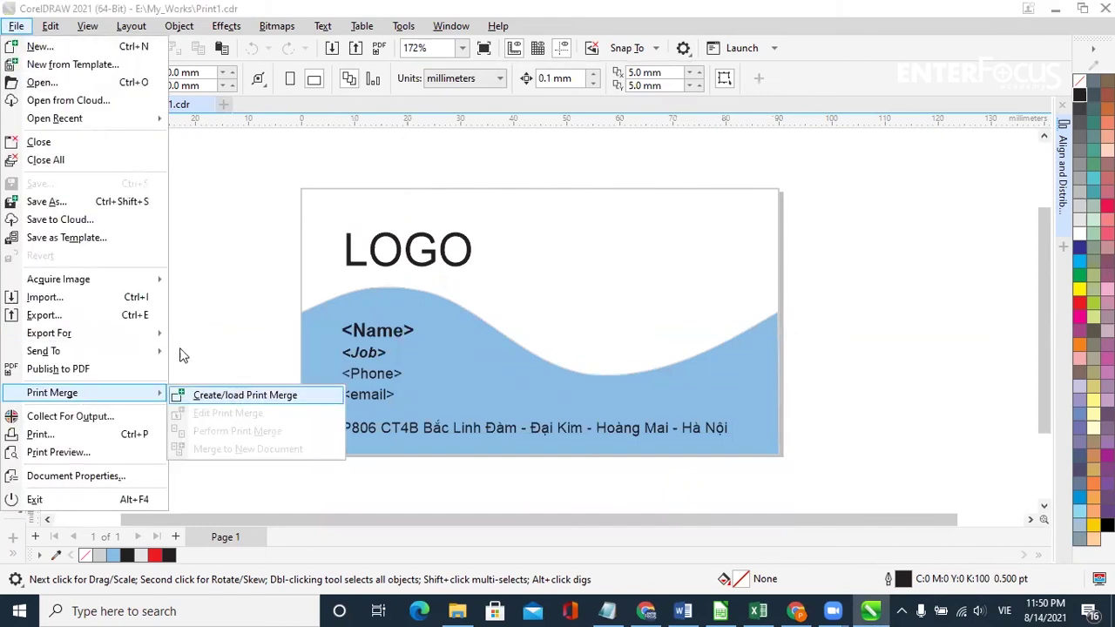
{"action": "left_click", "coordinate": [236, 394]}
{"action": "left_click", "coordinate": [738, 108]}
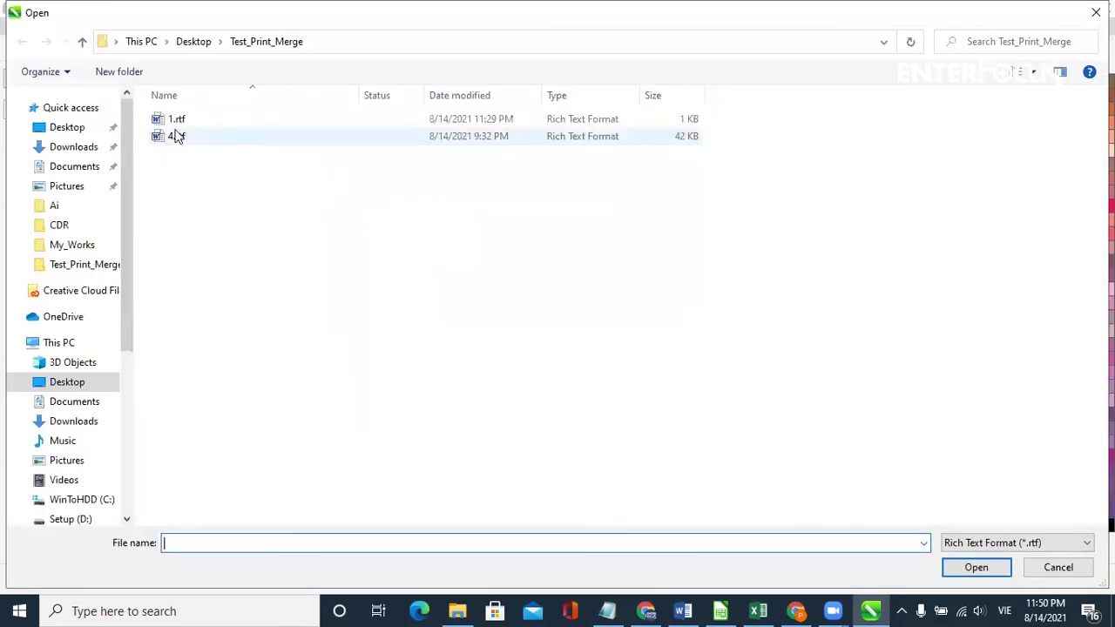
{"action": "left_click", "coordinate": [1023, 541]}
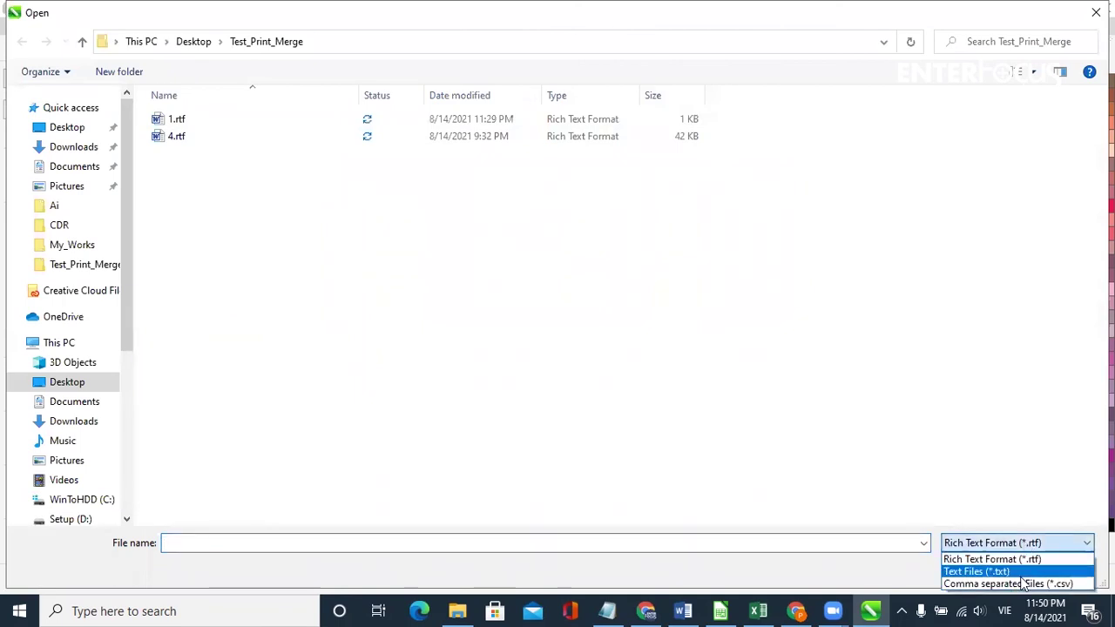
{"action": "left_click", "coordinate": [1023, 584]}
{"action": "left_click", "coordinate": [244, 137]}
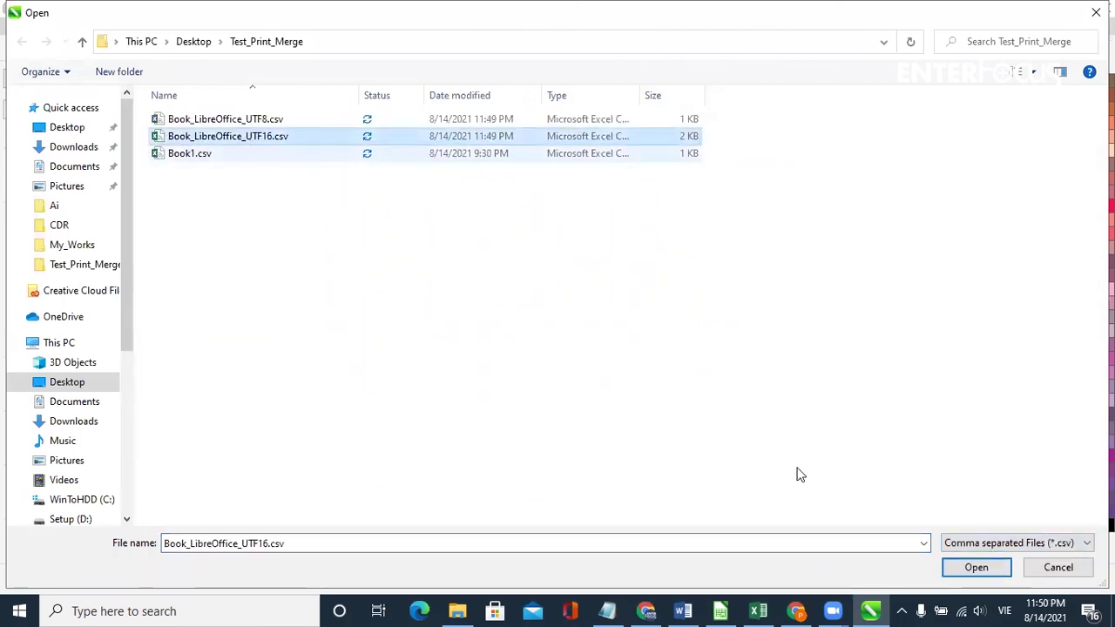
{"action": "left_click", "coordinate": [976, 566]}
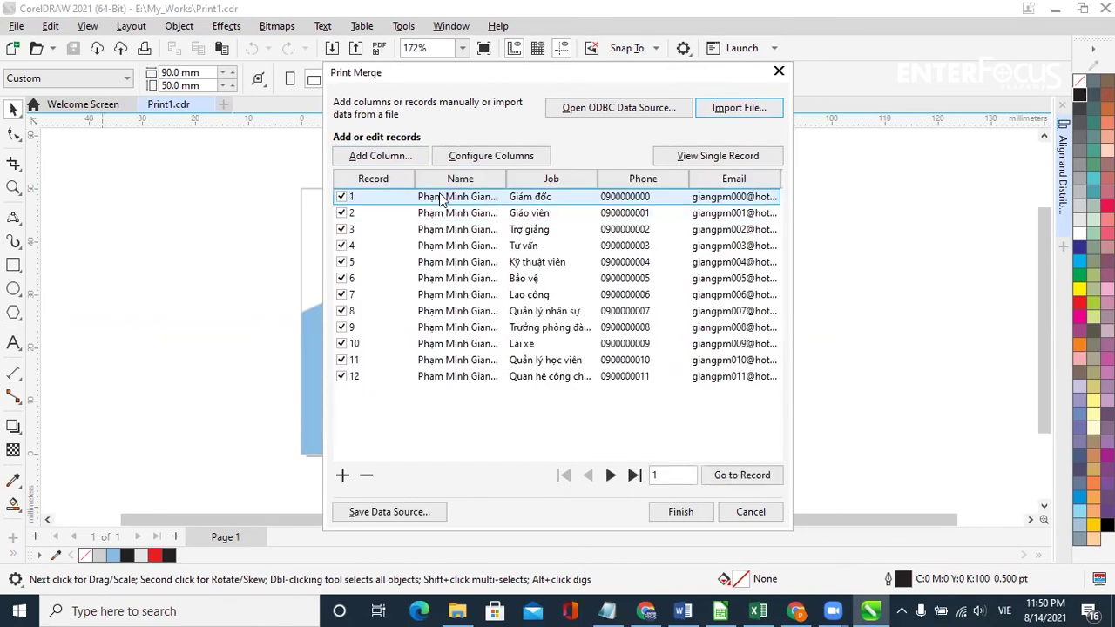
- Check the Name entries of records 11 and 12 and finish the print merge data setup
{"action": "left_click", "coordinate": [453, 364]}
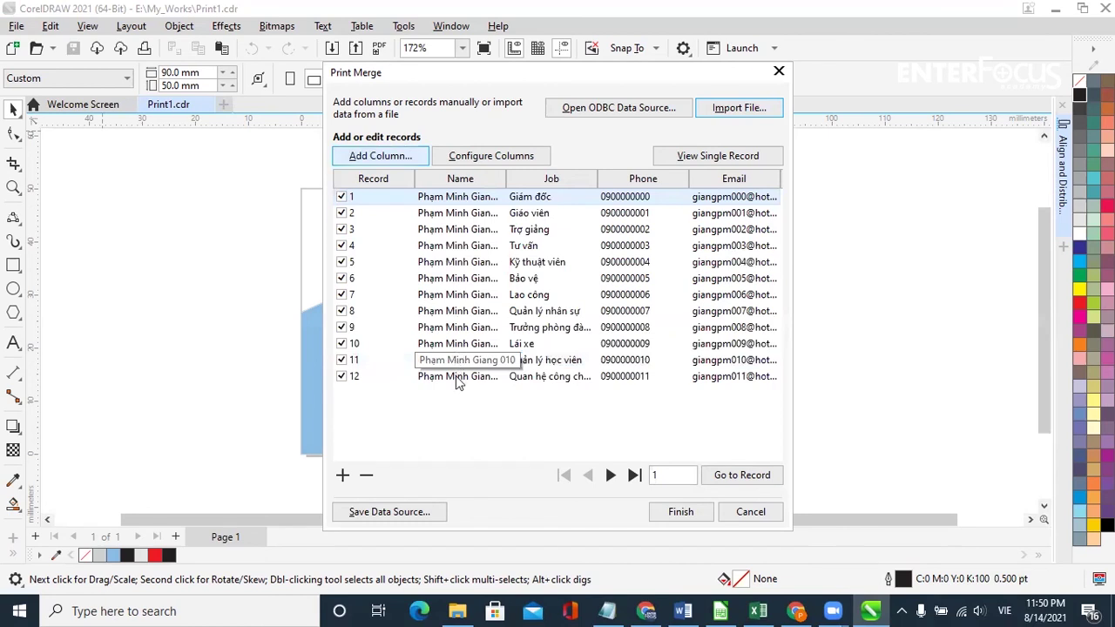
{"action": "left_click", "coordinate": [457, 380]}
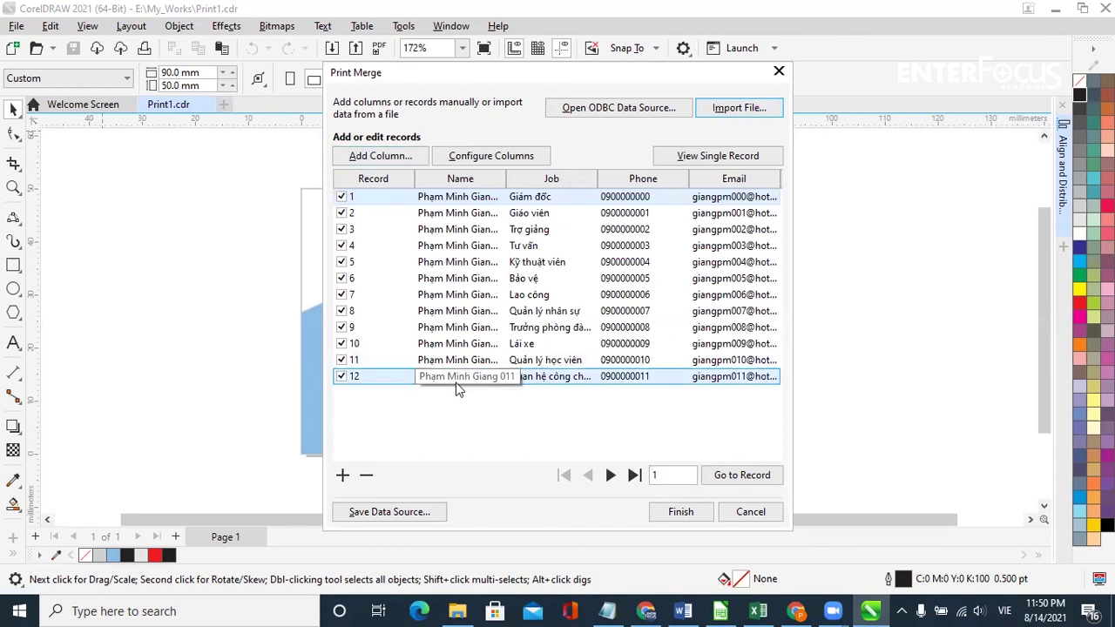
{"action": "left_click", "coordinate": [680, 512]}
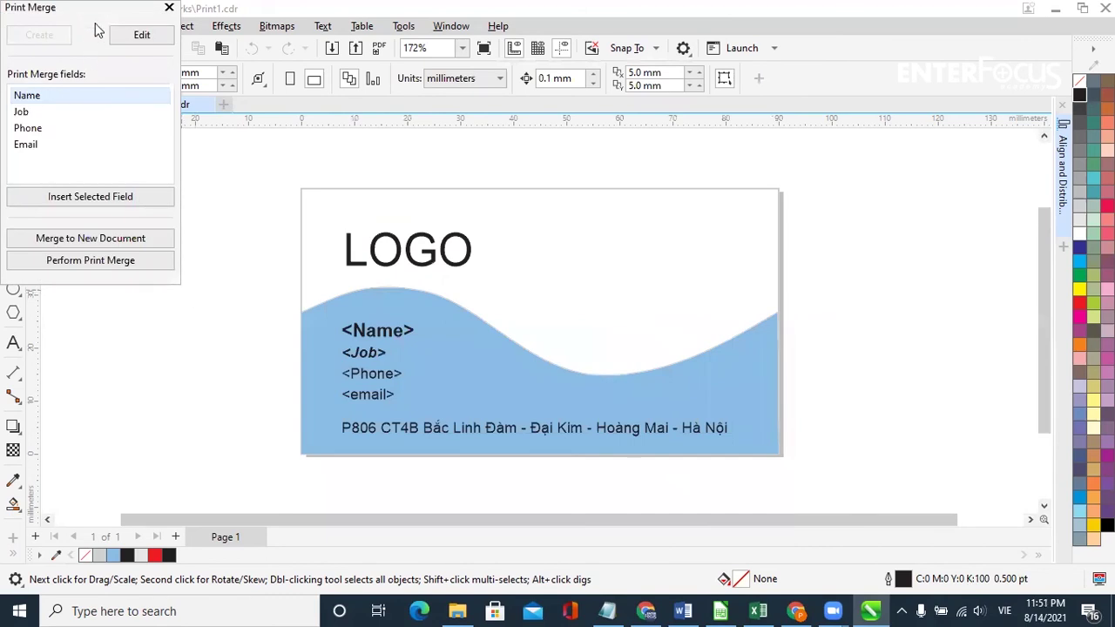
- Delete the existing Name, Job, Phone and email placeholder texts from the card
{"action": "left_click_drag", "start_coordinate": [99, 13], "coordinate": [166, 161]}
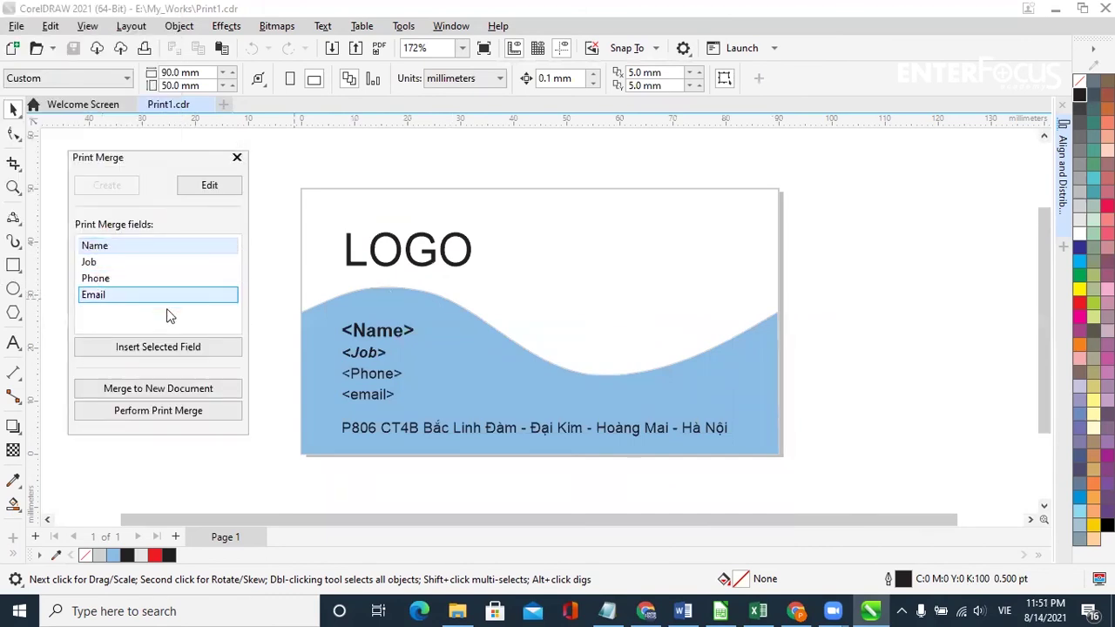
{"action": "left_click_drag", "start_coordinate": [268, 310], "coordinate": [447, 419]}
{"action": "key", "text": "Delete"}
- Insert the Name merge field as 10 pt bold text, left-aligned with the LOGO text on the blue area
{"action": "left_click", "coordinate": [147, 351]}
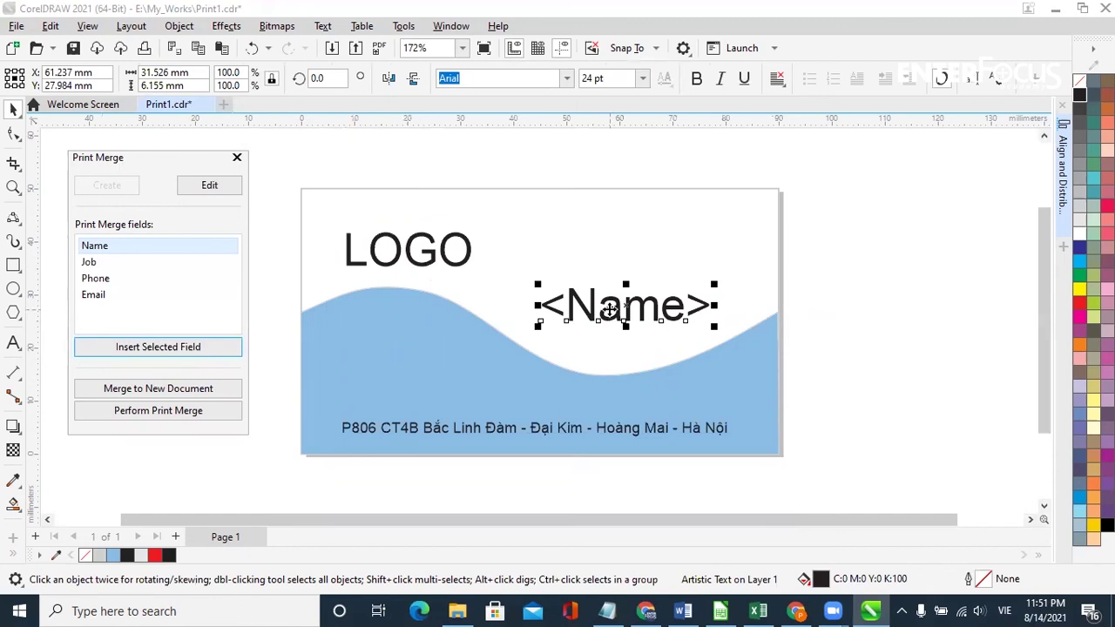
{"action": "left_click", "coordinate": [586, 78]}
{"action": "double_click", "coordinate": [585, 78]}
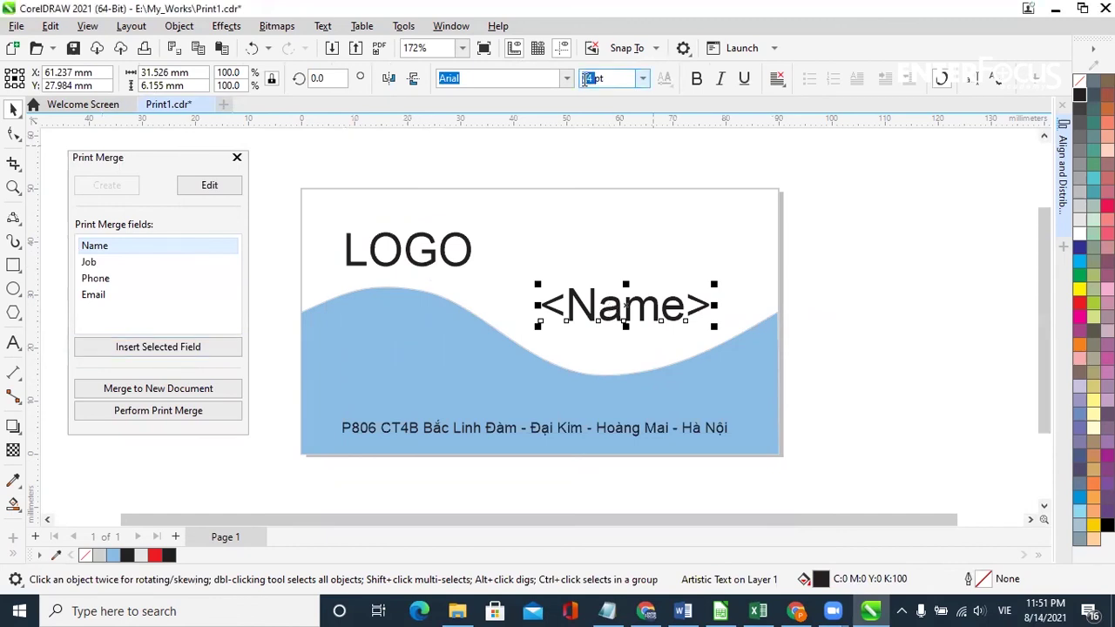
{"action": "type", "text": "10"}
{"action": "left_click", "coordinate": [696, 78]}
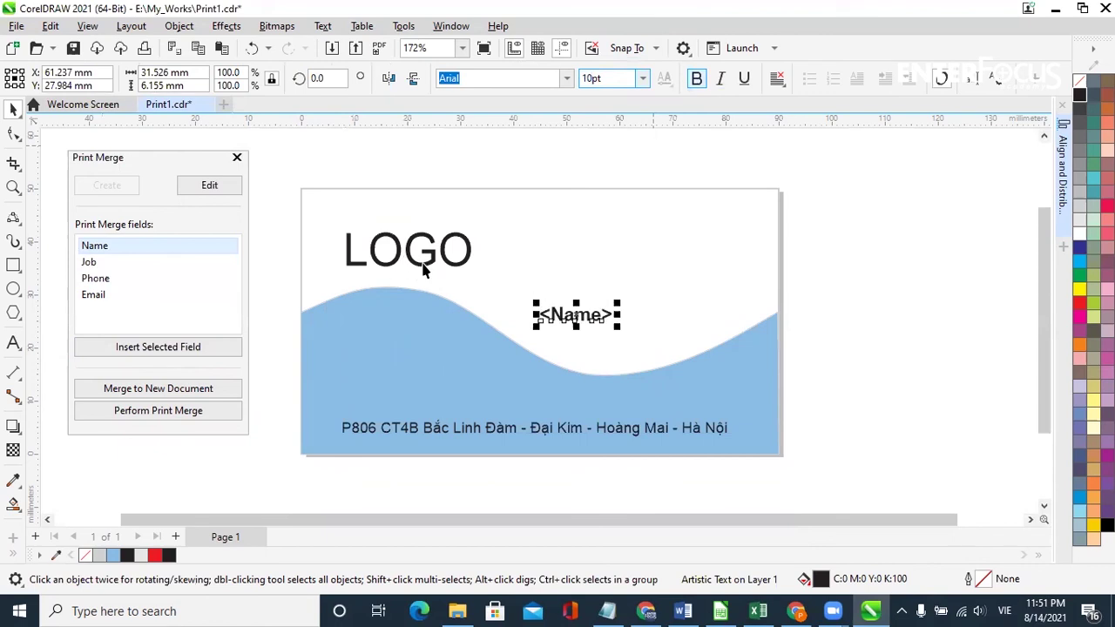
{"action": "left_click", "coordinate": [424, 270], "text": "shift"}
{"action": "key", "text": "l"}
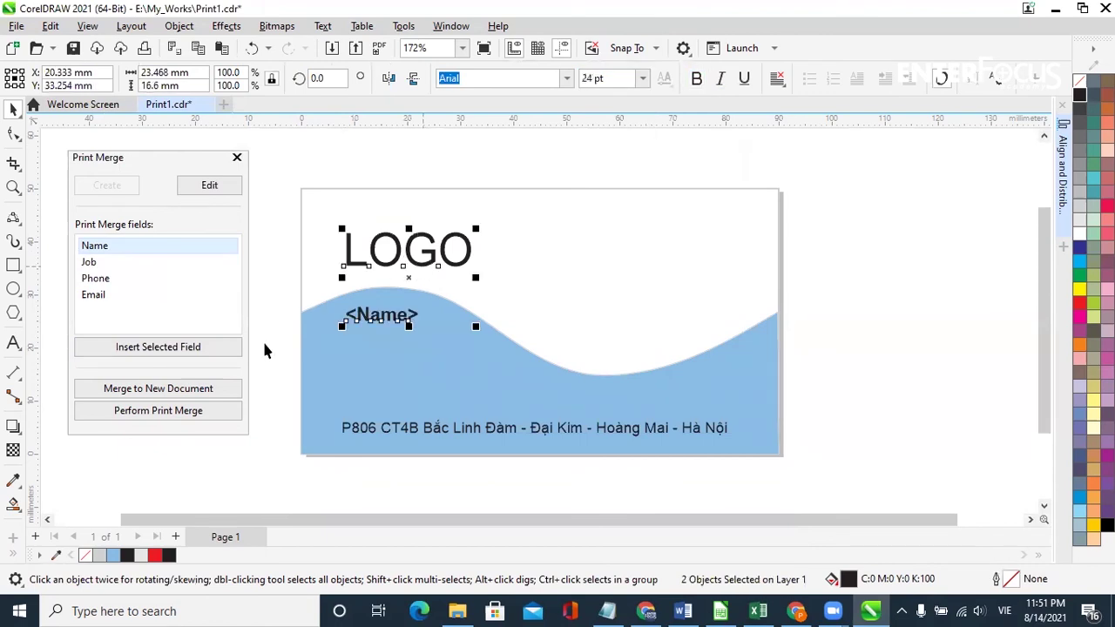
- Insert the Job merge field as 8 pt bold italic text, placed below the Name field and left-aligned with it
{"action": "left_click", "coordinate": [91, 263]}
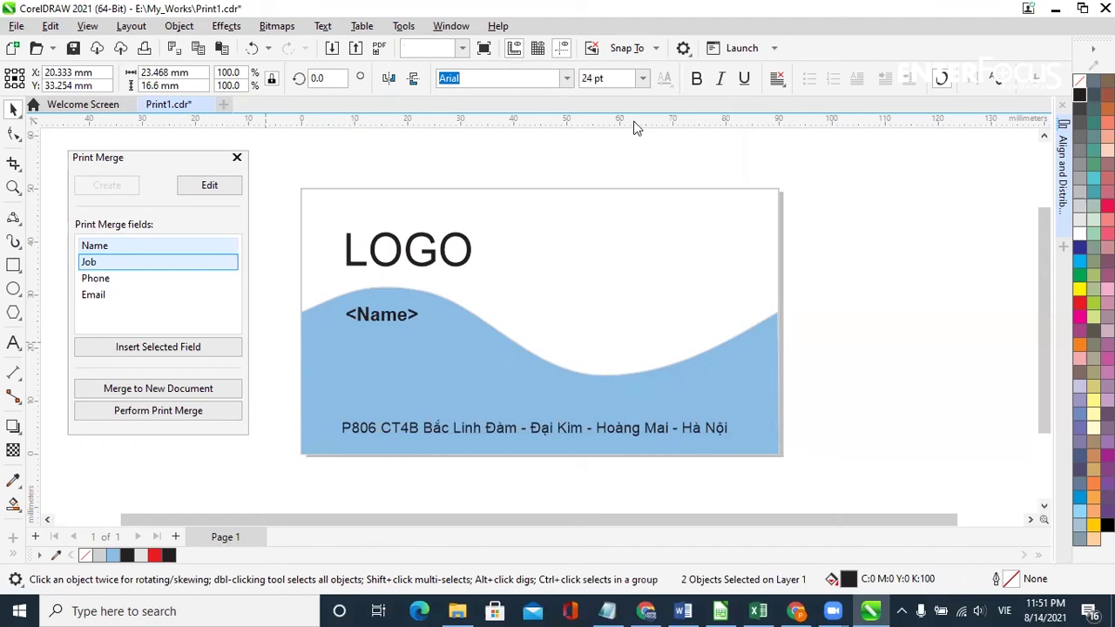
{"action": "left_click", "coordinate": [170, 348]}
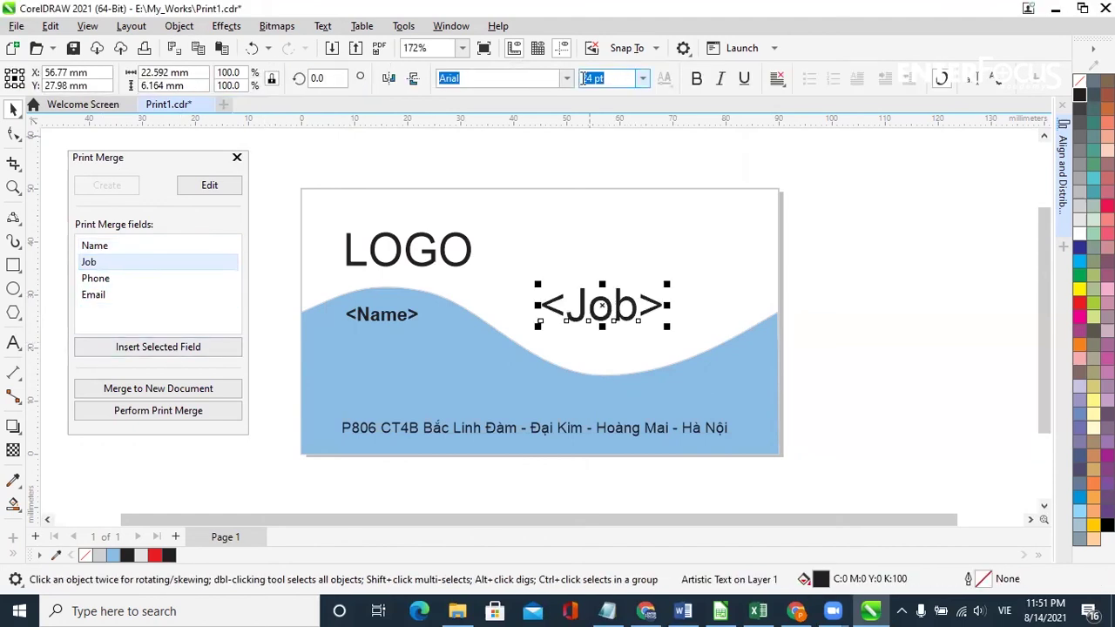
{"action": "double_click", "coordinate": [585, 79]}
{"action": "type", "text": "8"}
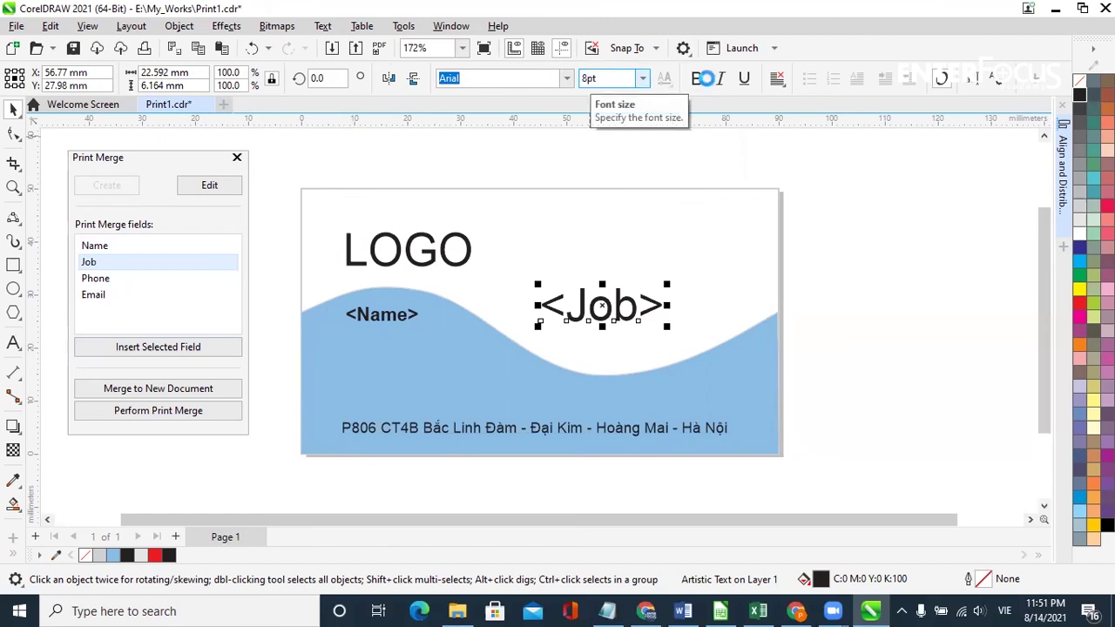
{"action": "key", "text": "Return"}
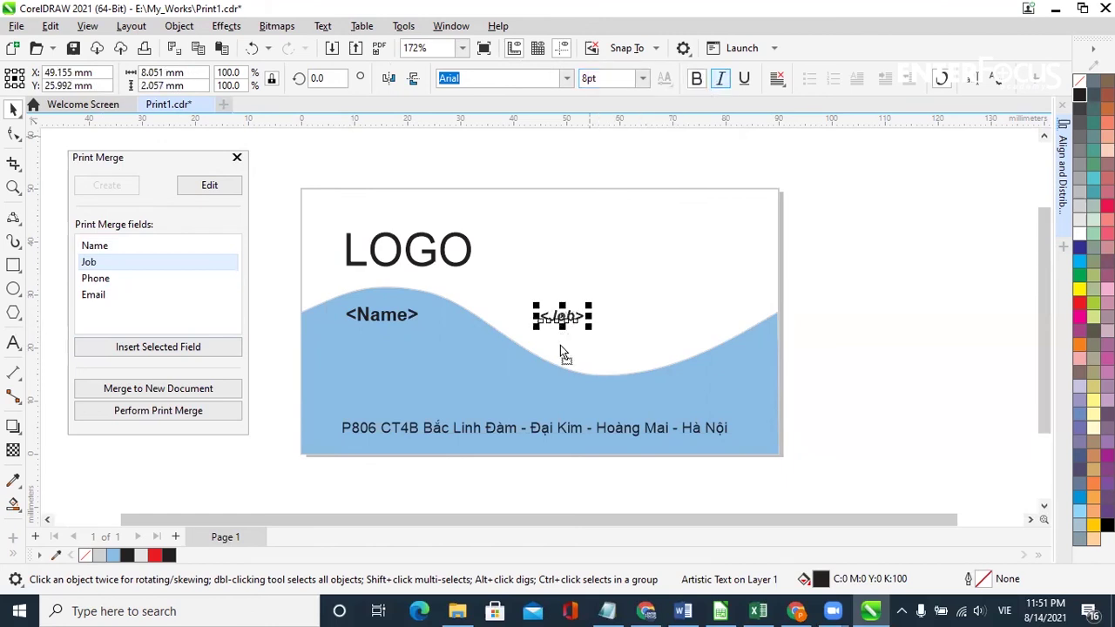
{"action": "left_click", "coordinate": [383, 315], "text": "shift"}
- Insert the Phone merge field as 8 pt text, placed below the Job field and left-aligned with it
{"action": "left_click", "coordinate": [109, 279]}
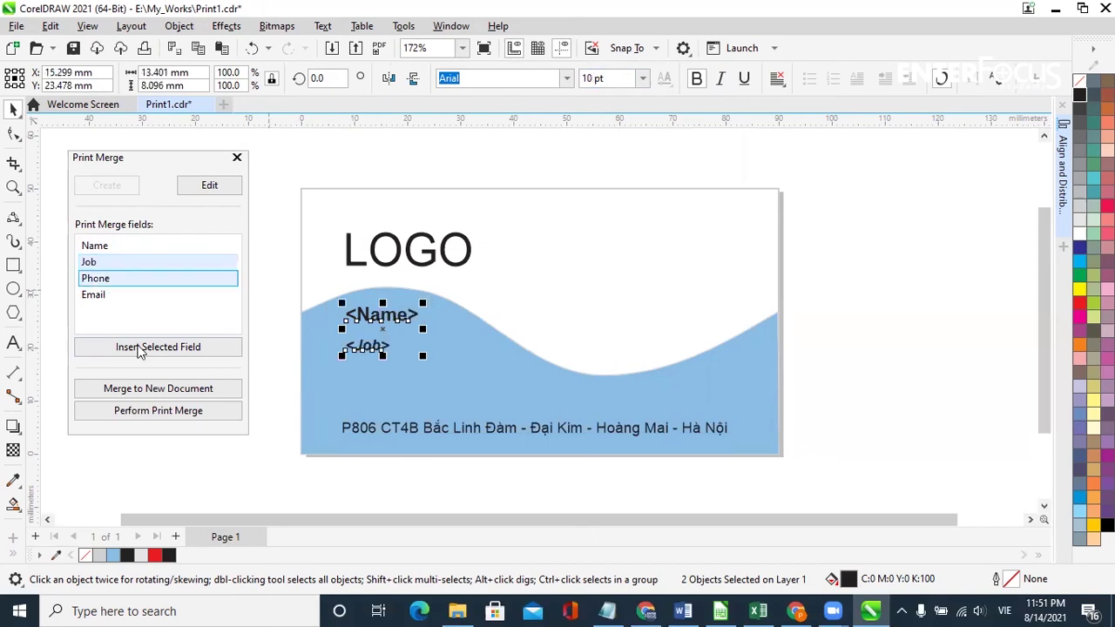
{"action": "left_click", "coordinate": [142, 347]}
{"action": "double_click", "coordinate": [585, 78]}
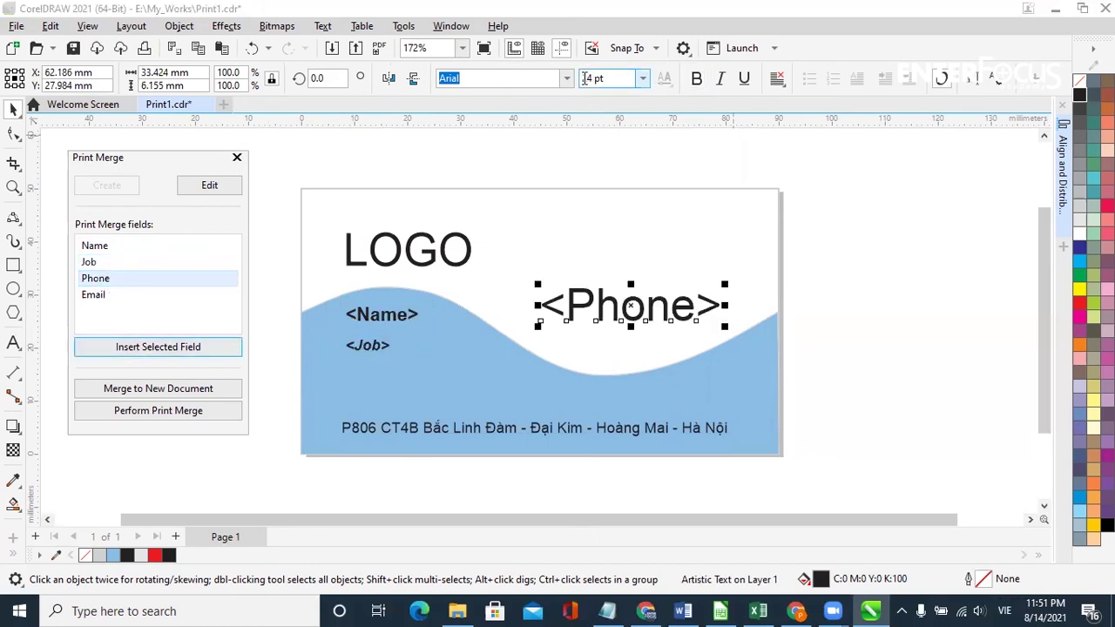
{"action": "type", "text": "8"}
{"action": "key", "text": "Return"}
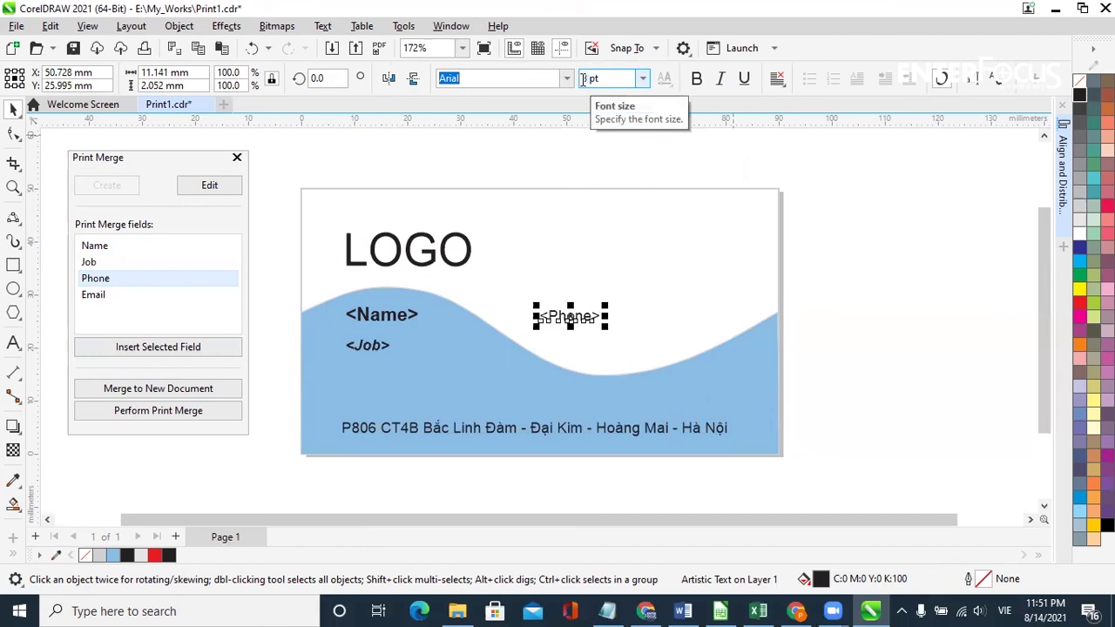
{"action": "left_click_drag", "start_coordinate": [564, 329], "coordinate": [368, 383]}
{"action": "left_click", "coordinate": [367, 346], "text": "shift"}
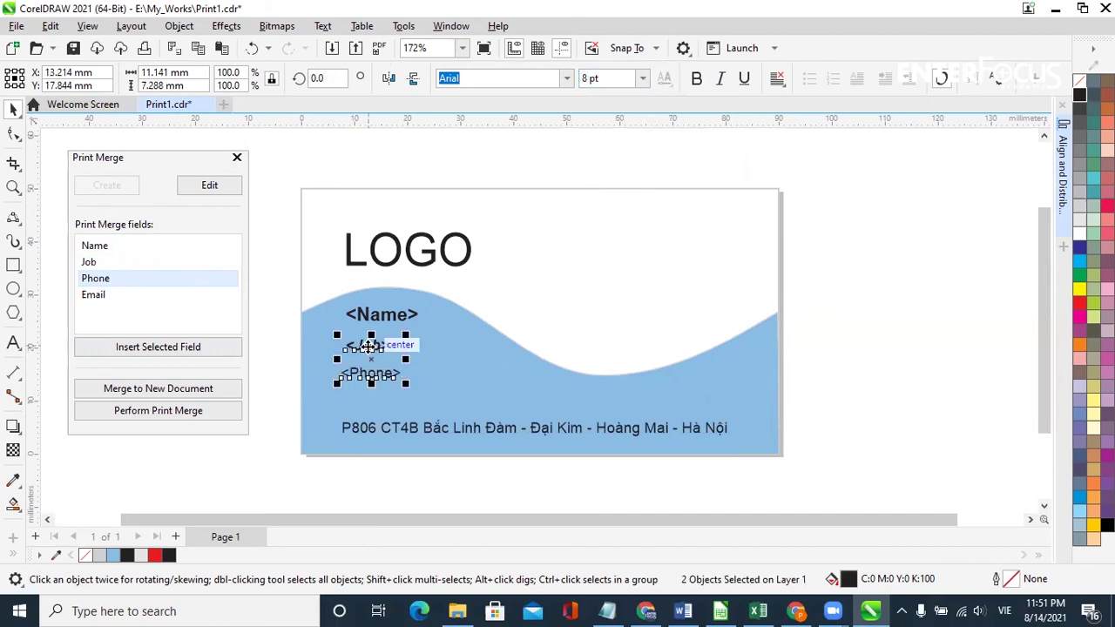
- Insert the Email merge field as 8 pt text below the Phone field, and move the address line slightly down
{"action": "left_click", "coordinate": [165, 350]}
{"action": "left_click", "coordinate": [93, 295]}
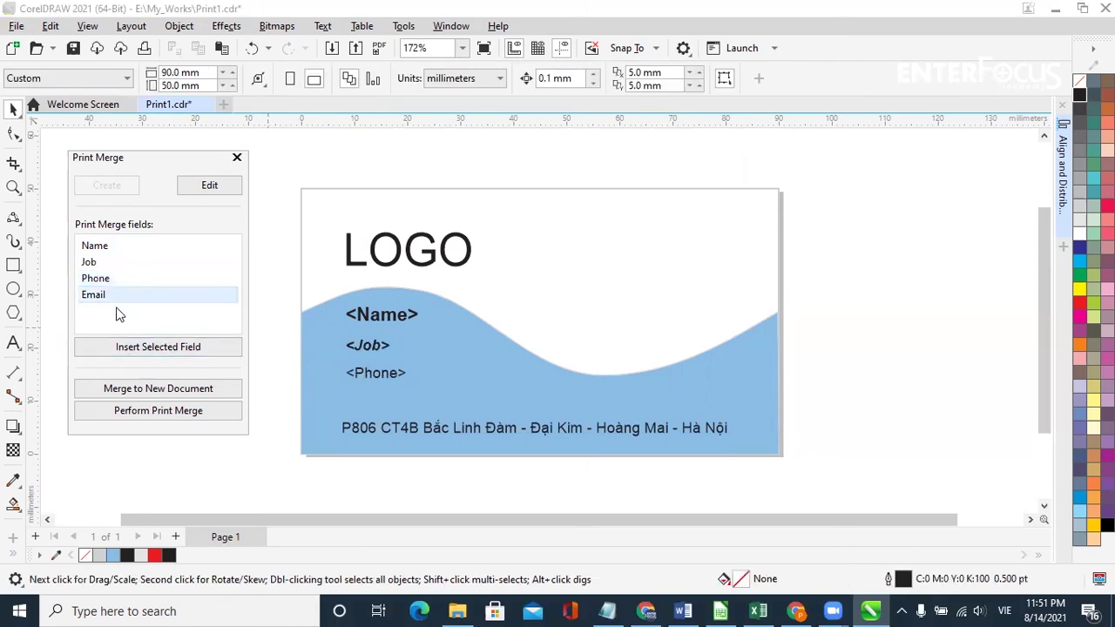
{"action": "left_click", "coordinate": [158, 347]}
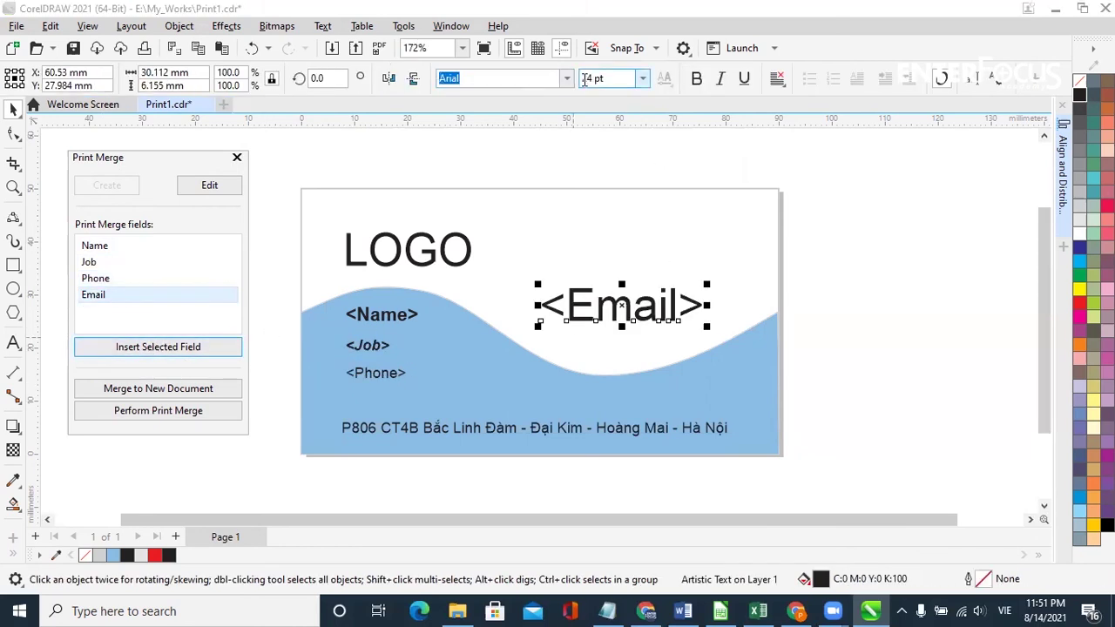
{"action": "type", "text": "8"}
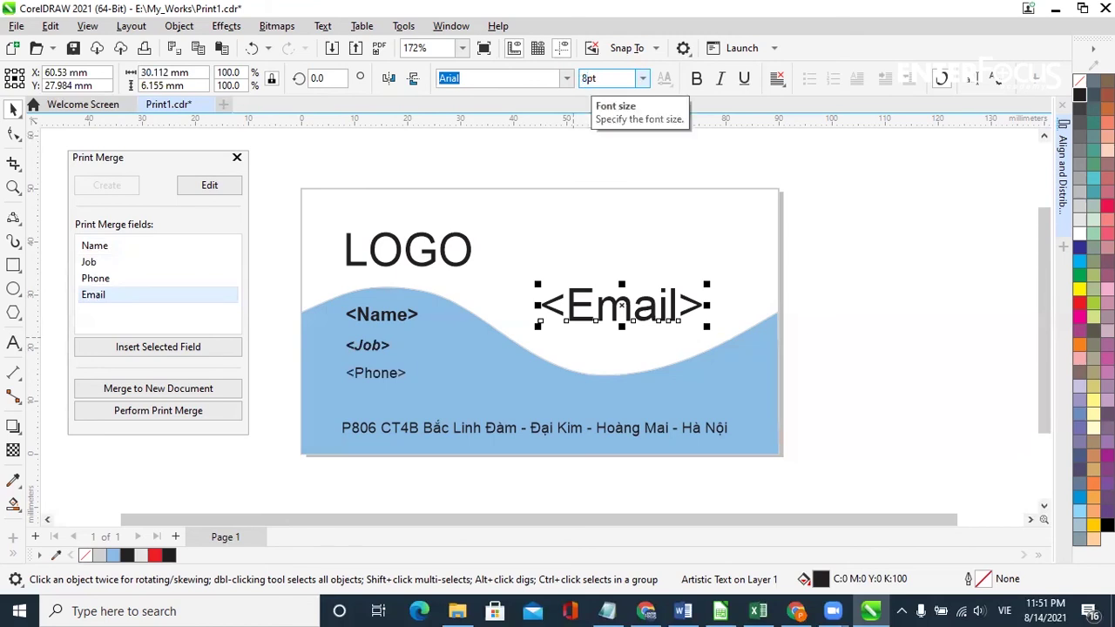
{"action": "key", "text": "Return"}
{"action": "left_click_drag", "start_coordinate": [536, 315], "coordinate": [338, 402]}
{"action": "left_click", "coordinate": [407, 428]}
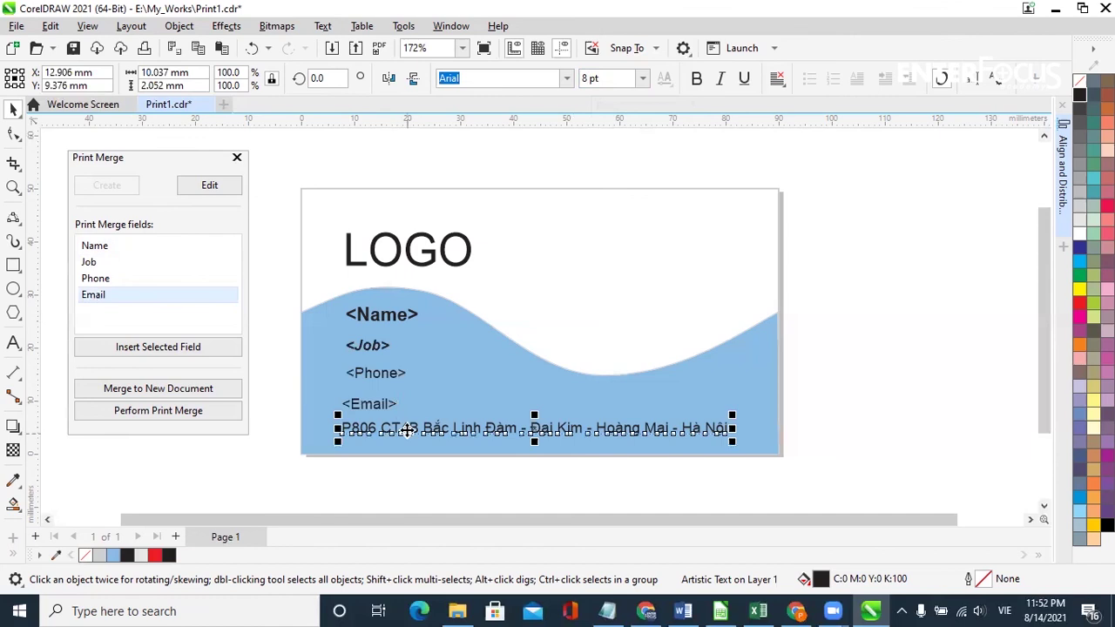
{"action": "left_click_drag", "start_coordinate": [406, 428], "coordinate": [422, 437]}
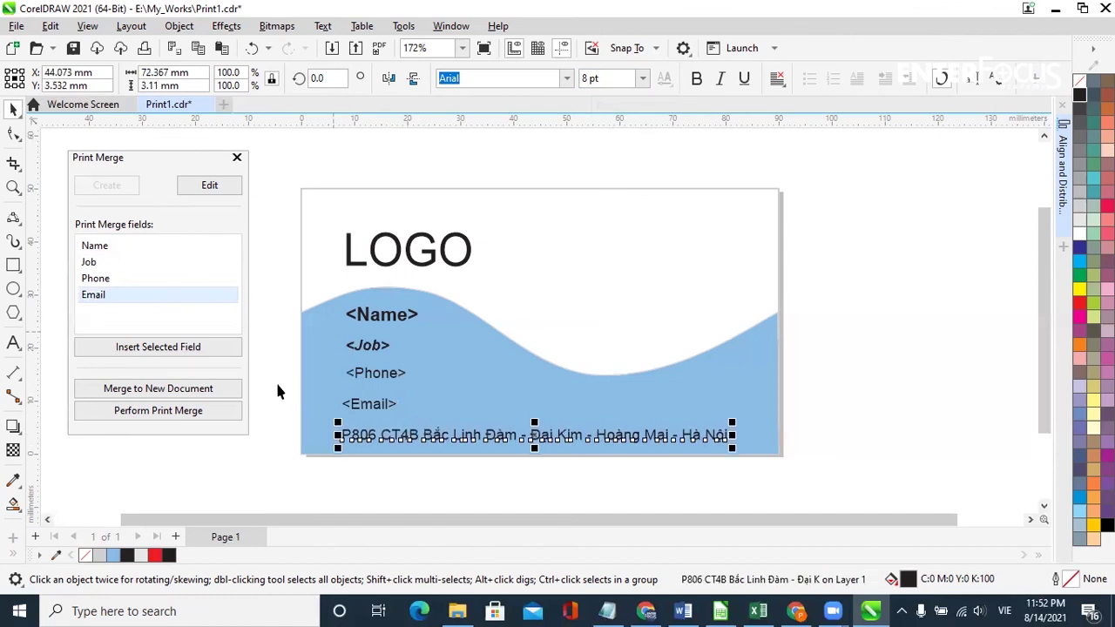
- Left-align the four merge fields and the address line with the LOGO text
{"action": "left_click_drag", "start_coordinate": [269, 309], "coordinate": [737, 475]}
{"action": "left_click", "coordinate": [412, 263], "text": "shift"}
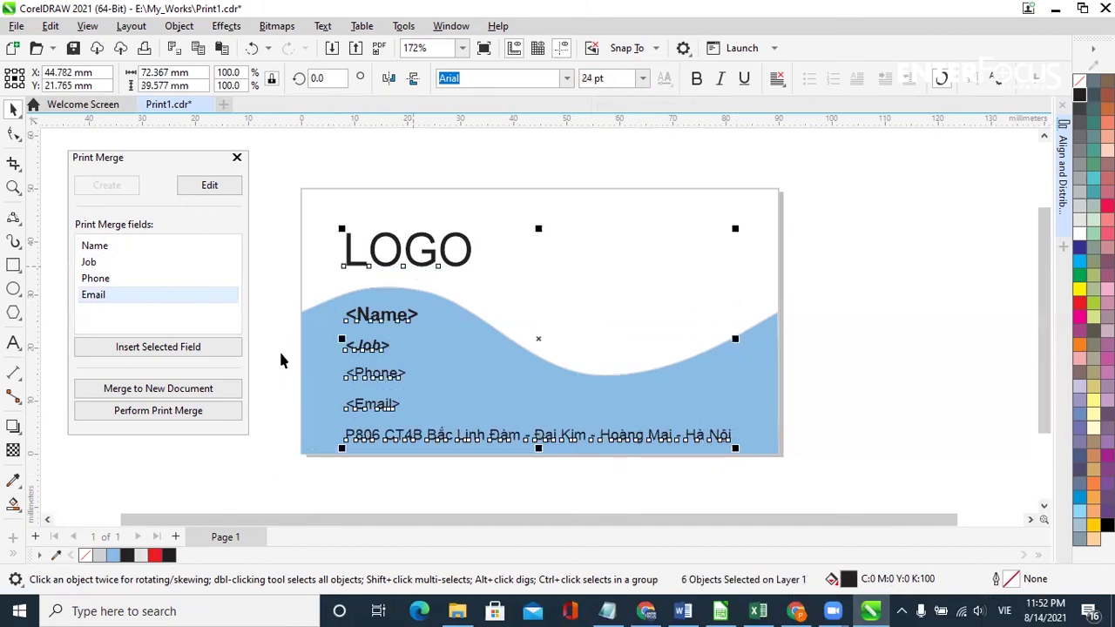
{"action": "key", "text": "l"}
- Move the Name field straight down about 3 mm, until it sits just above the Job field
{"action": "left_click", "coordinate": [383, 316]}
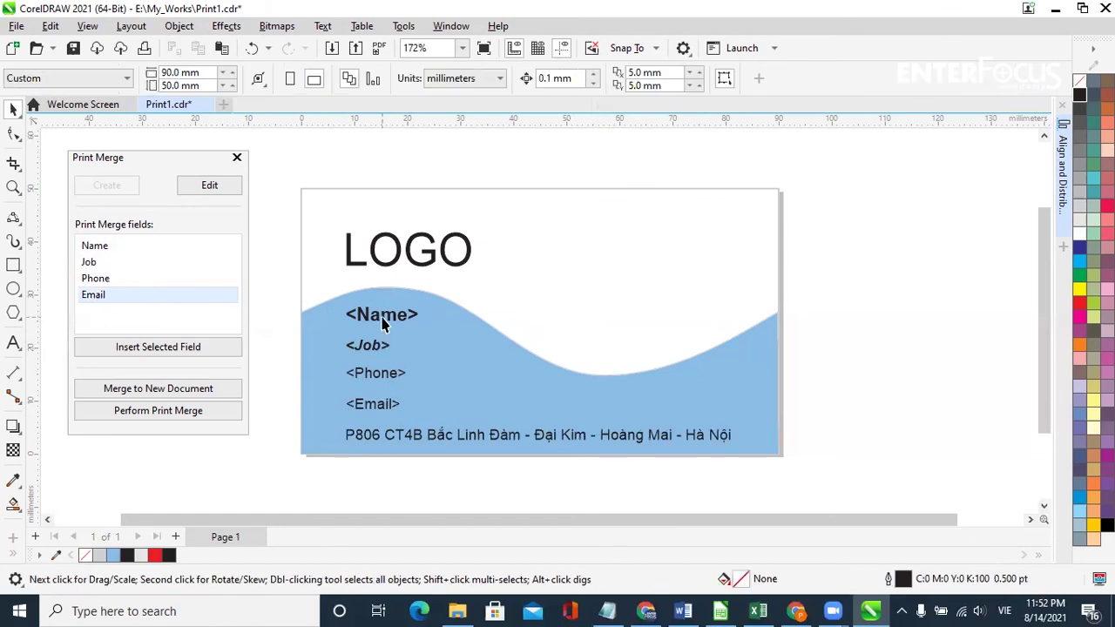
{"action": "key", "text": "Down"}
{"action": "key", "text": "Down"}
{"action": "key", "text": "Down"}
{"action": "key", "text": "Down"}
{"action": "key", "text": "Down"}
{"action": "key", "text": "Down"}
{"action": "key", "text": "Down"}
{"action": "key", "text": "Down"}
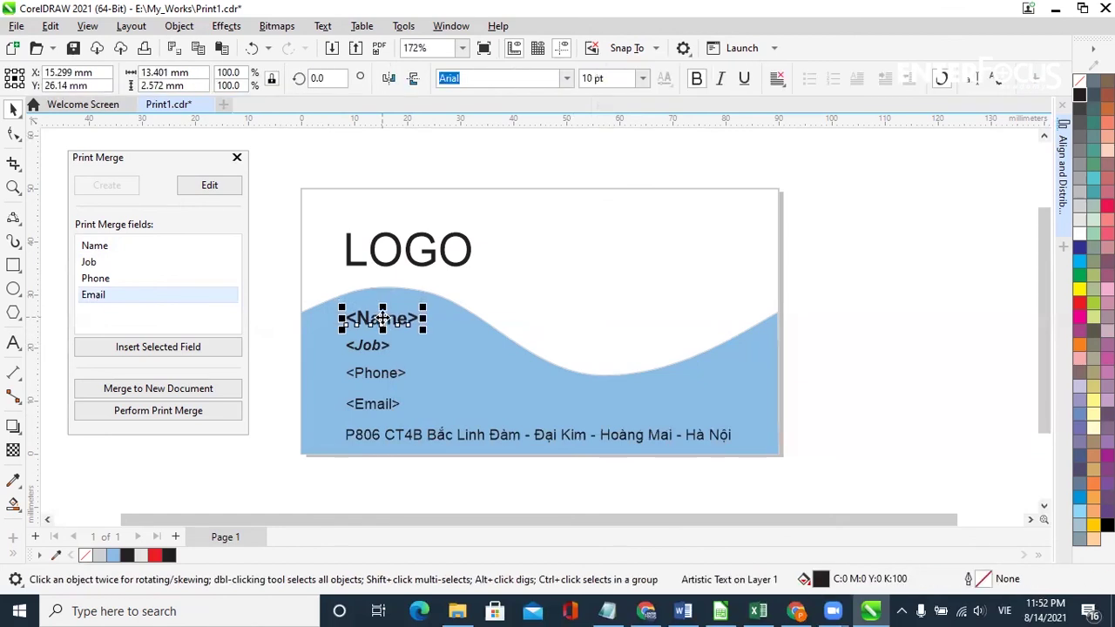
{"action": "key", "text": "Down"}
{"action": "key", "text": "Down"}
{"action": "key", "text": "Down"}
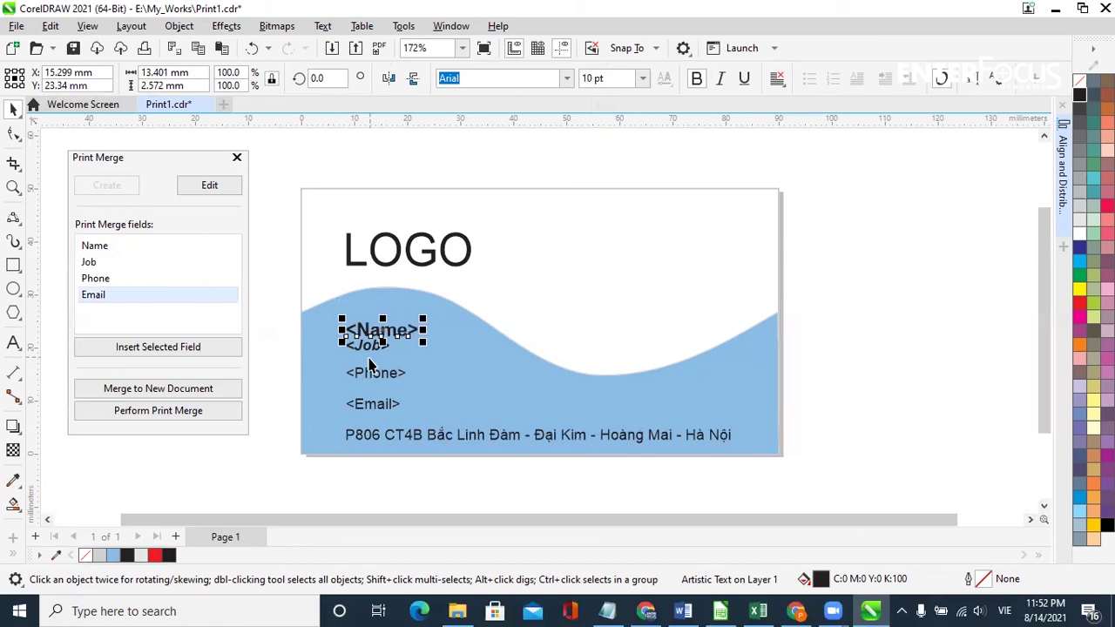
- Distribute the four merge fields and the address line with equal vertical spacing using Align and Distribute
{"action": "left_click_drag", "start_coordinate": [283, 319], "coordinate": [679, 463]}
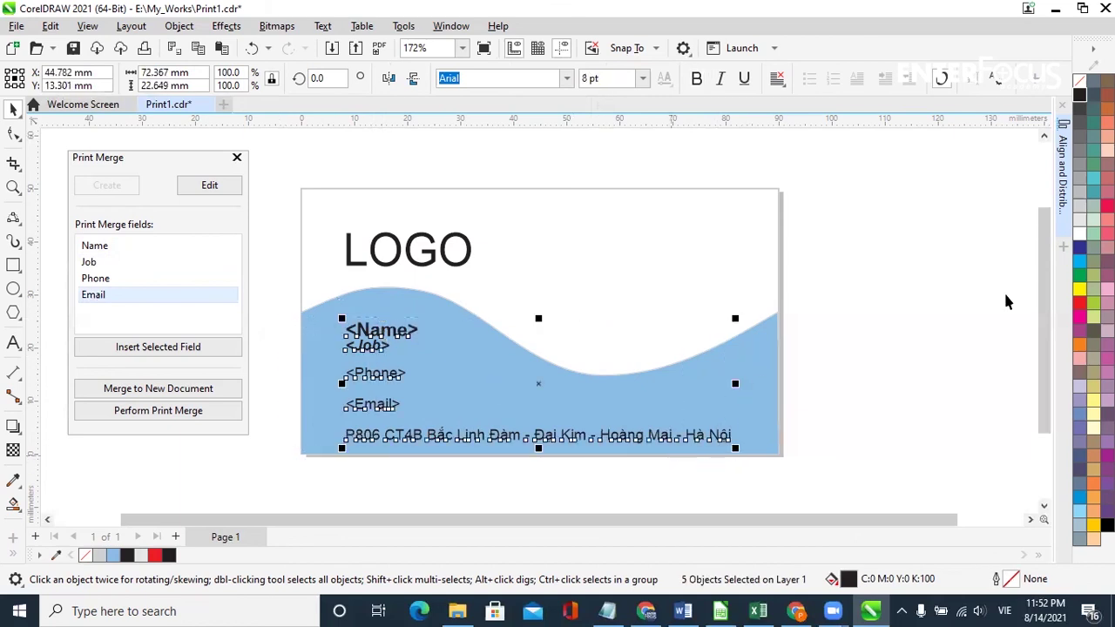
{"action": "left_click", "coordinate": [1062, 198]}
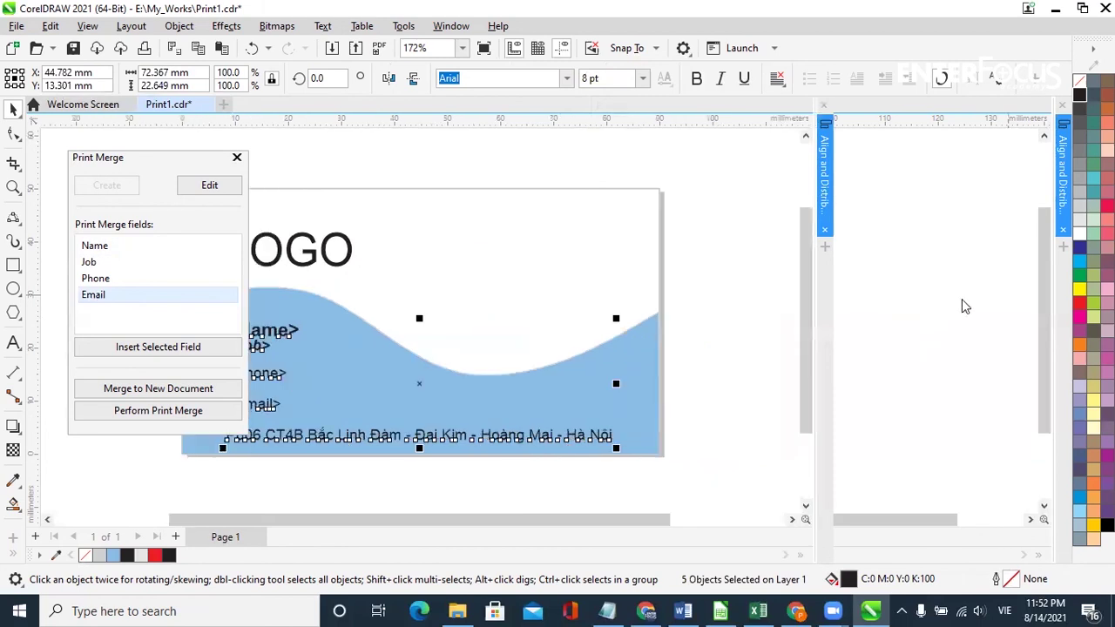
{"action": "left_click", "coordinate": [1020, 307]}
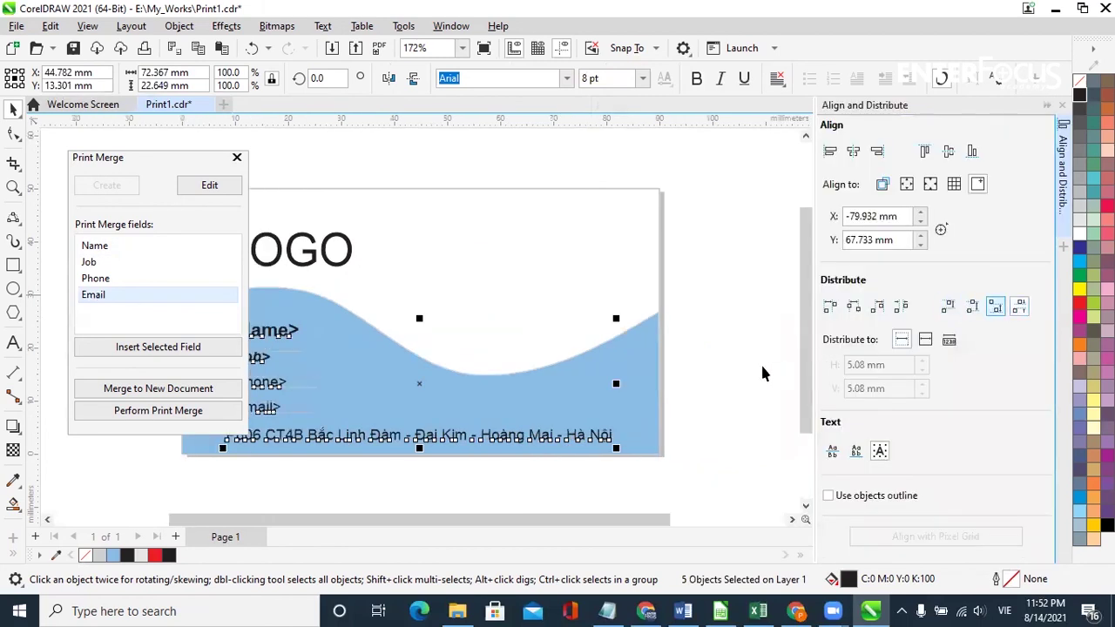
{"action": "left_click", "coordinate": [1058, 106]}
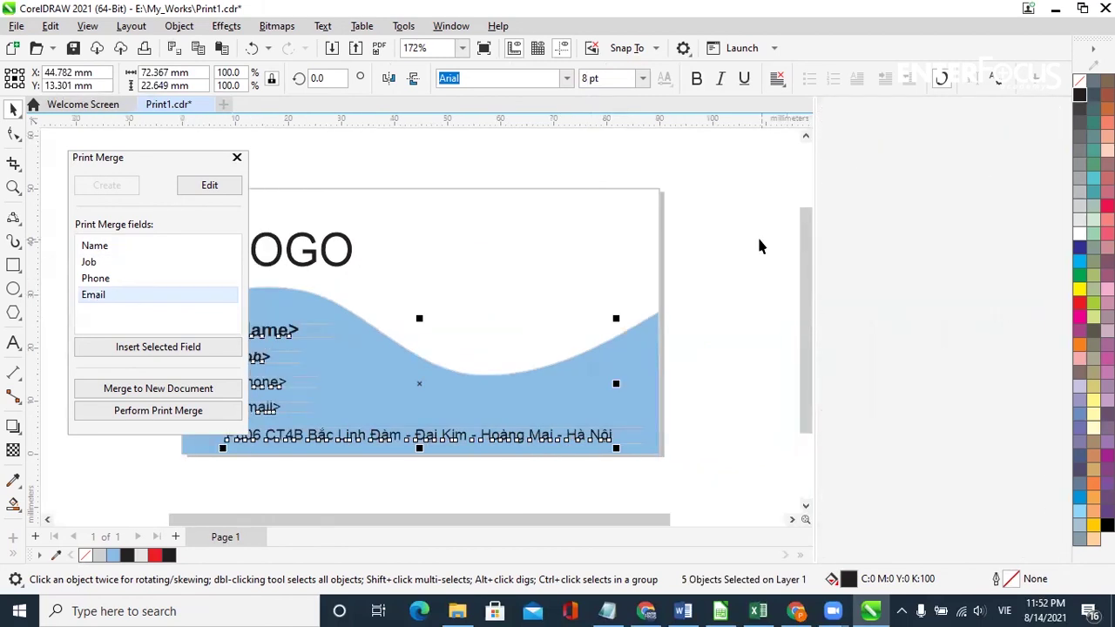
{"action": "left_click", "coordinate": [286, 321]}
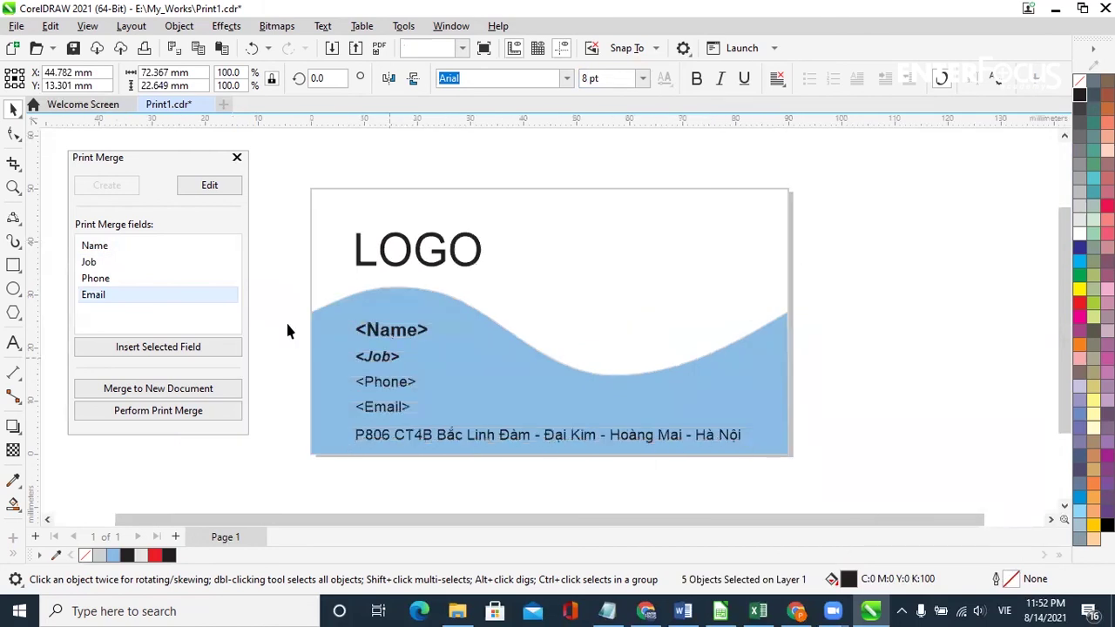
- Move the LOGO text, all four merge fields and the address line together about 2.8 mm to the left
{"action": "left_click_drag", "start_coordinate": [643, 430], "coordinate": [757, 451]}
{"action": "left_click_drag", "start_coordinate": [282, 211], "coordinate": [754, 450]}
{"action": "key", "text": "Left"}
{"action": "key", "text": "Left"}
{"action": "key", "text": "Left"}
{"action": "key", "text": "Left"}
{"action": "key", "text": "Left"}
{"action": "key", "text": "Left"}
{"action": "key", "text": "Left"}
{"action": "key", "text": "Left"}
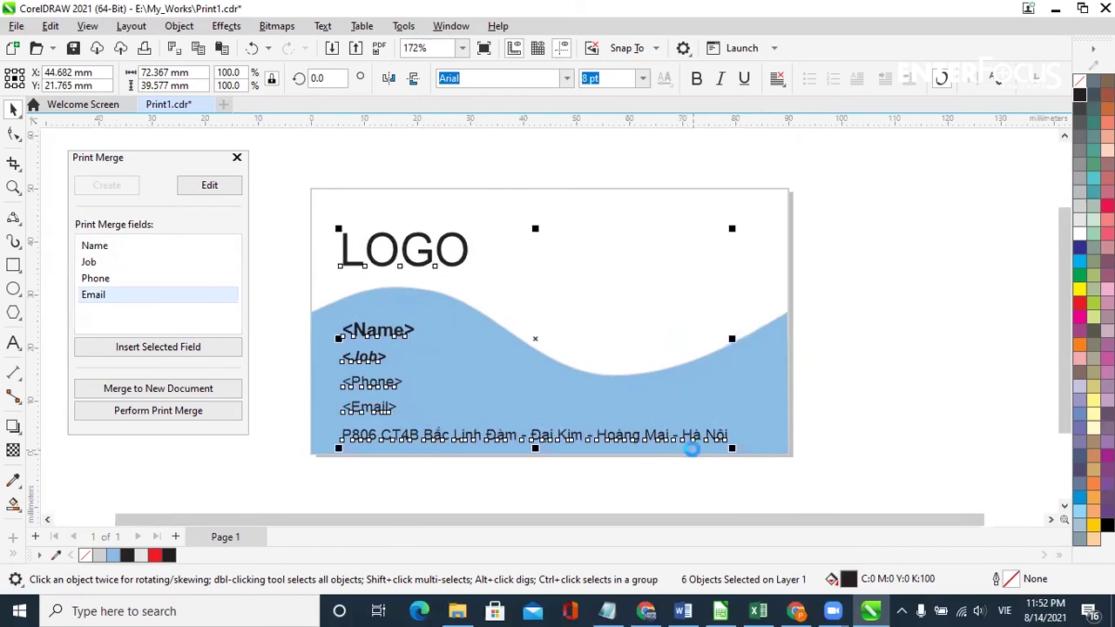
{"action": "left_click", "coordinate": [546, 476]}
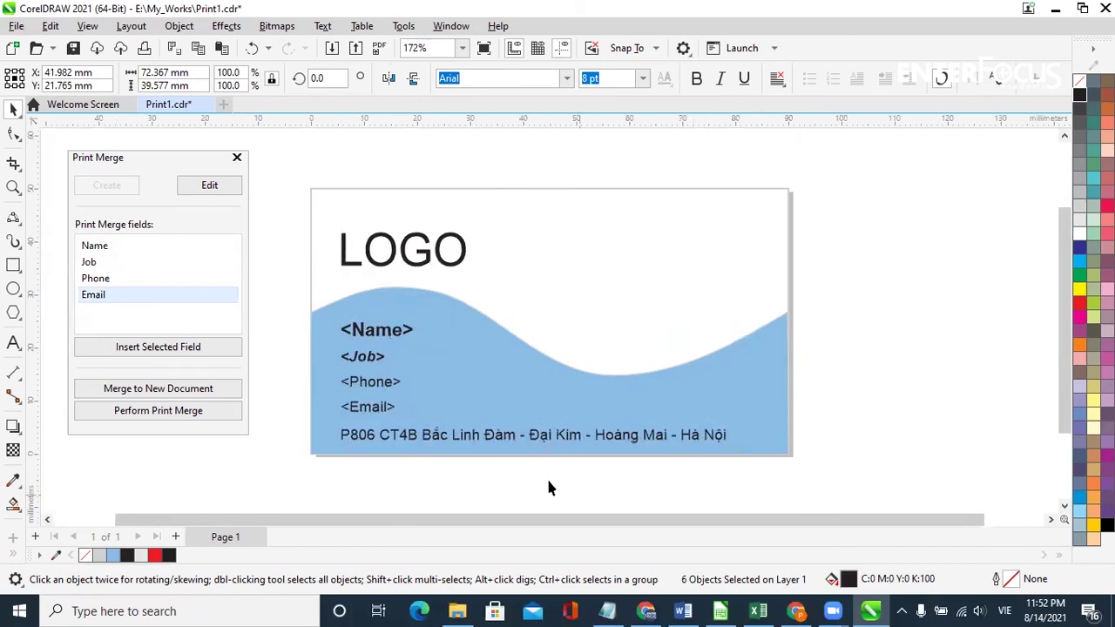
- Merge the imported records with the business card design into a new document
{"action": "left_click", "coordinate": [156, 391]}
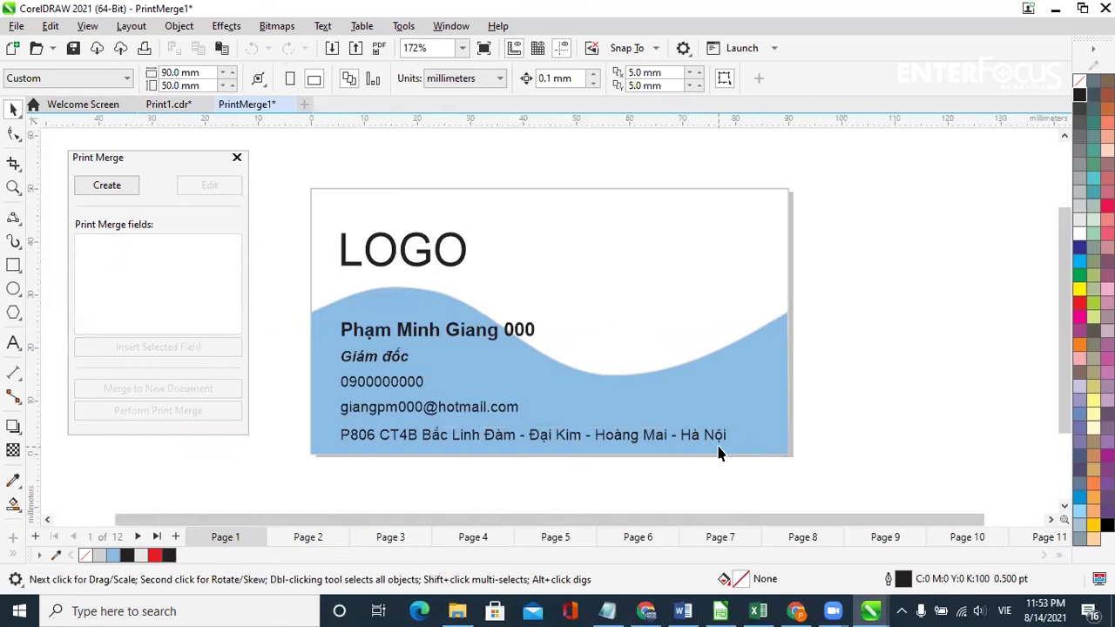
- Switch to the UTF-16 CSV in LibreOffice Calc, and bring up the Test_Print_Merge folder in File Explorer
{"action": "left_click", "coordinate": [719, 610]}
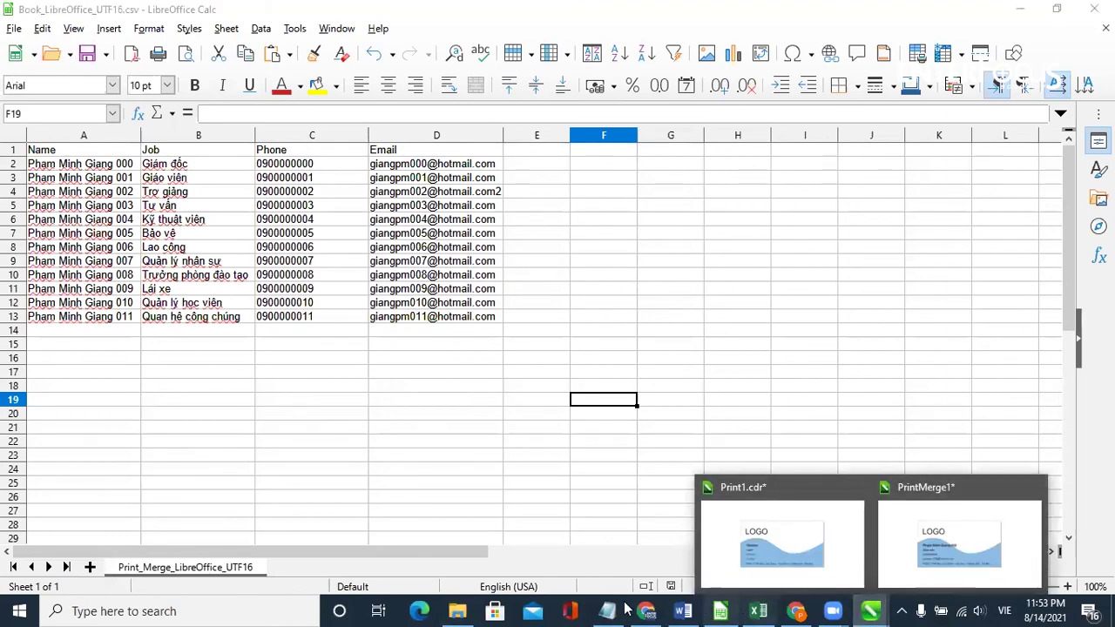
{"action": "left_click", "coordinate": [457, 611]}
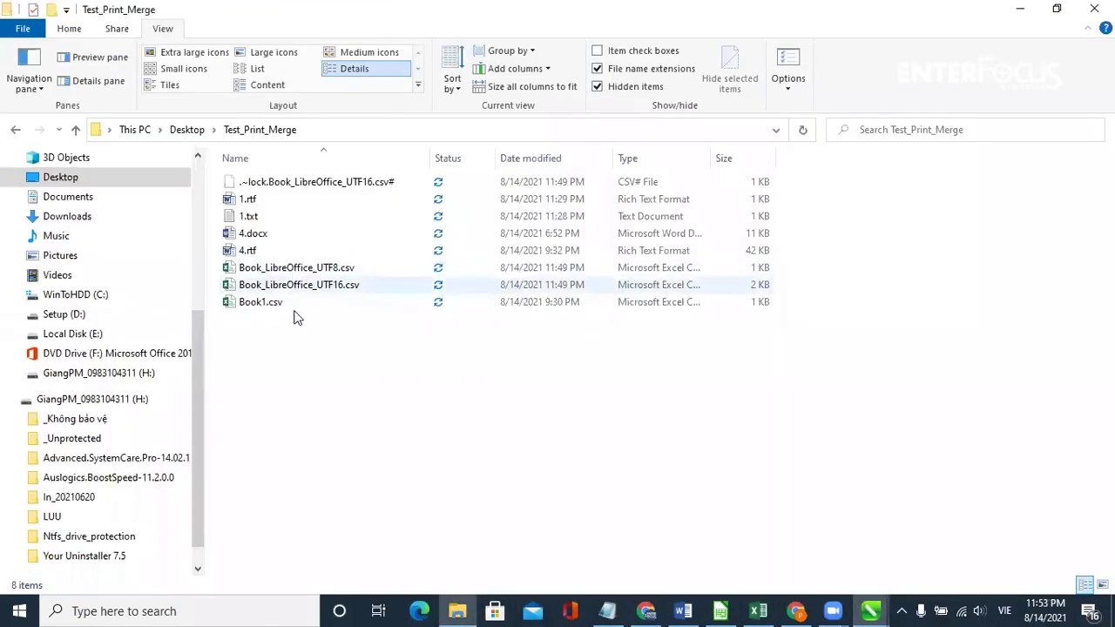